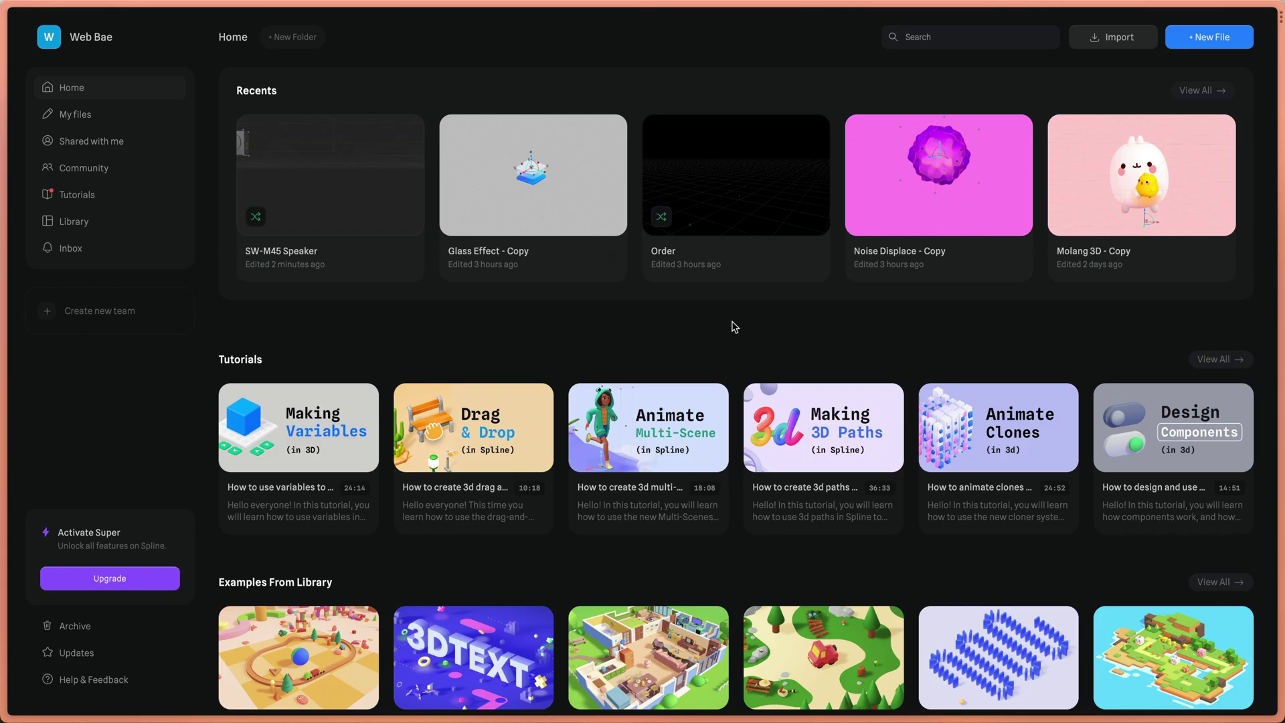
- Search the Spline community for 'speaker' and remix the SW-M45 Speaker scene into your files
click(93, 173)
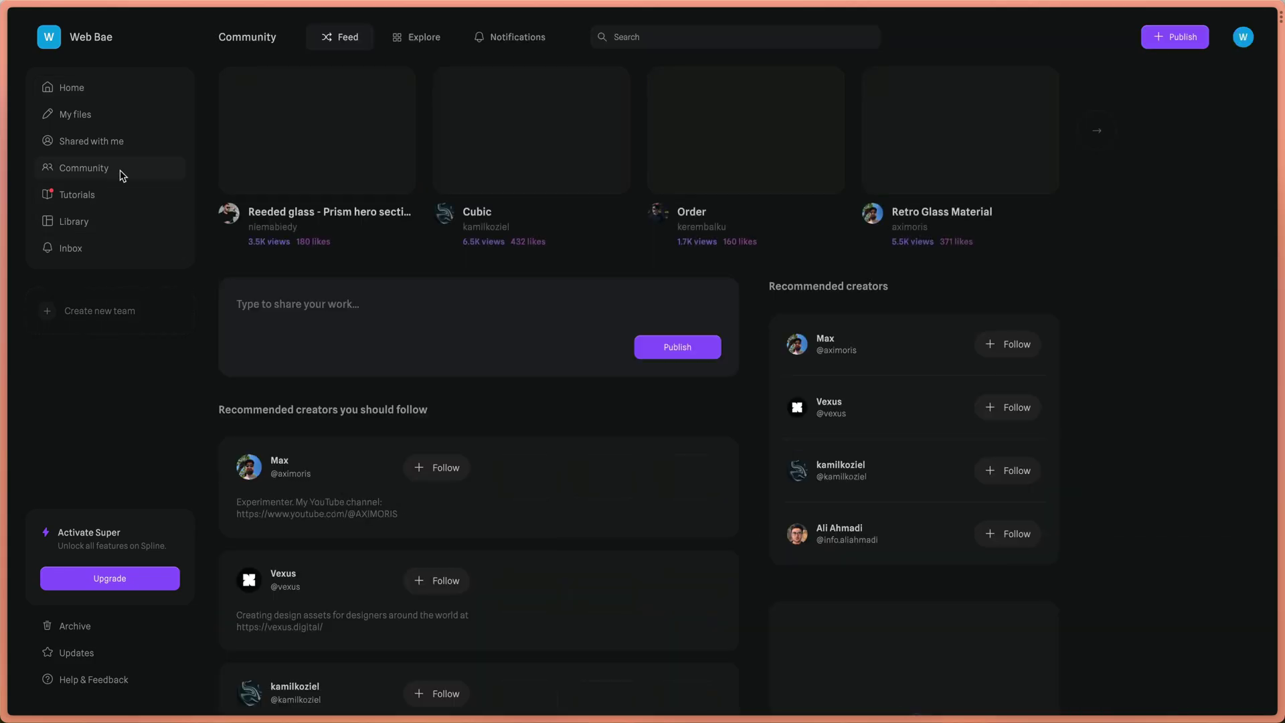
click(652, 36)
text(speaker)
key(Return)
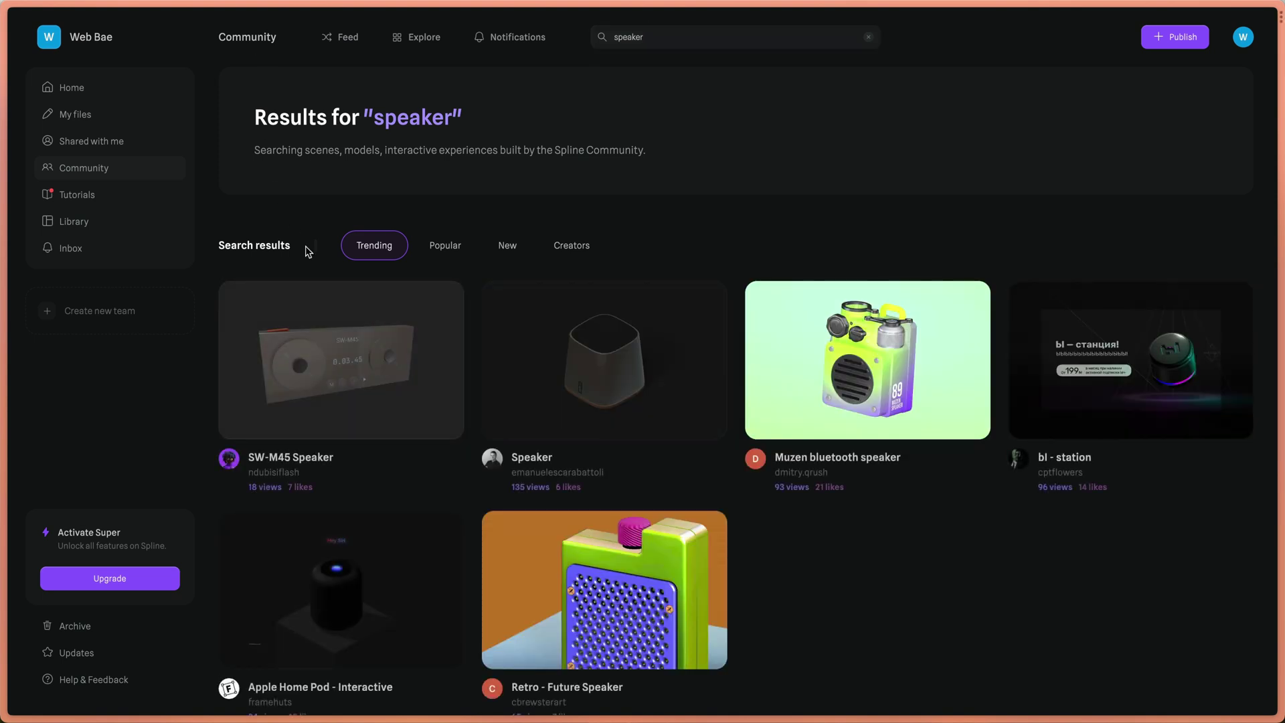
click(367, 406)
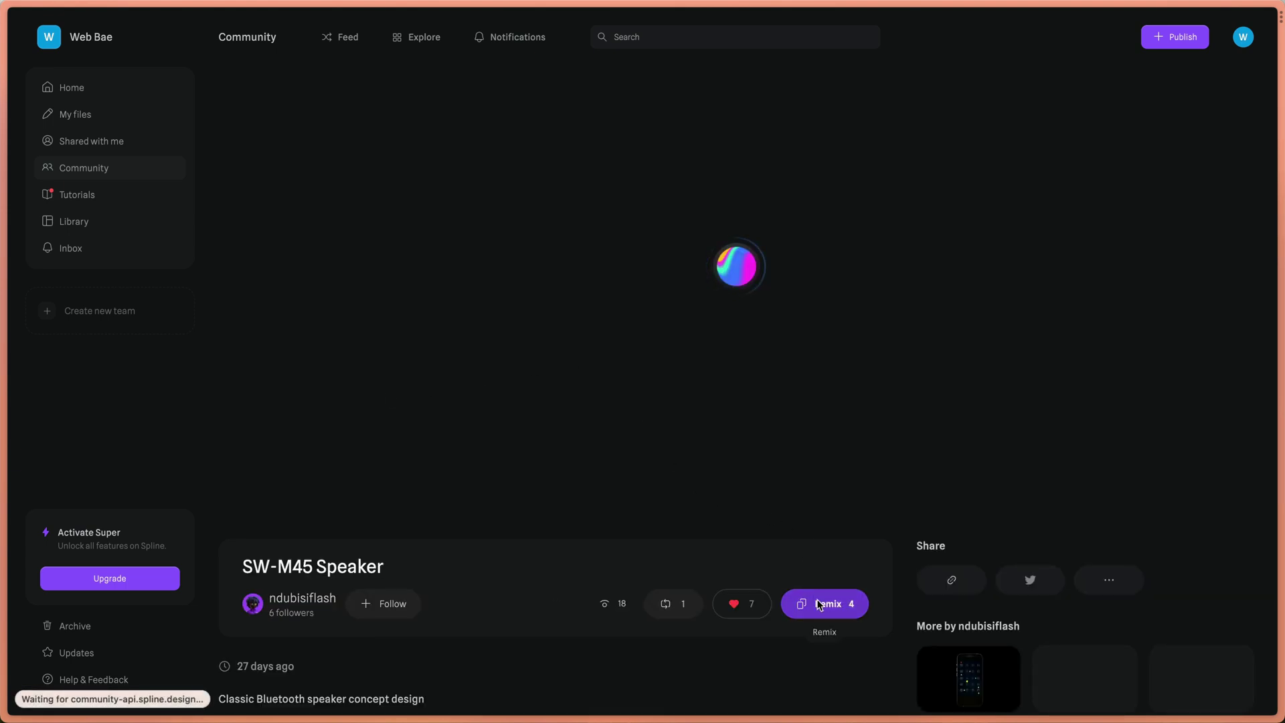
click(820, 605)
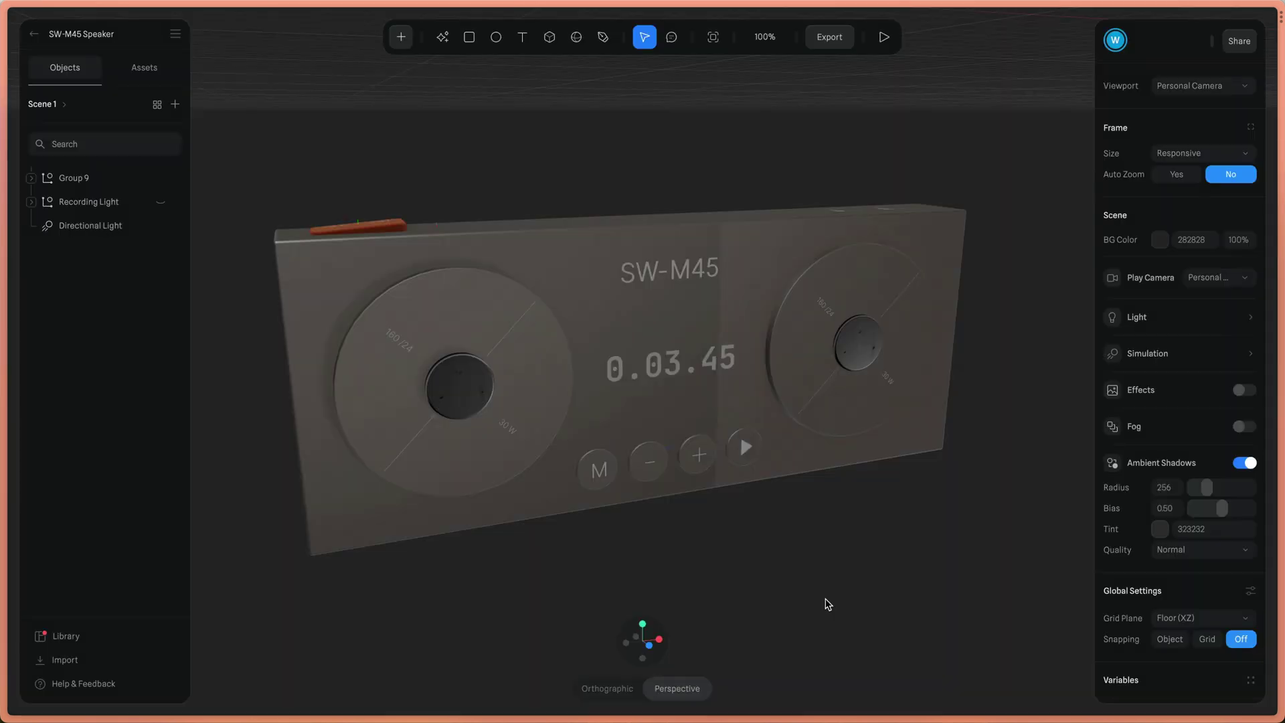
- Rename the Group 9 object to 'speaker'
double_click(84, 179)
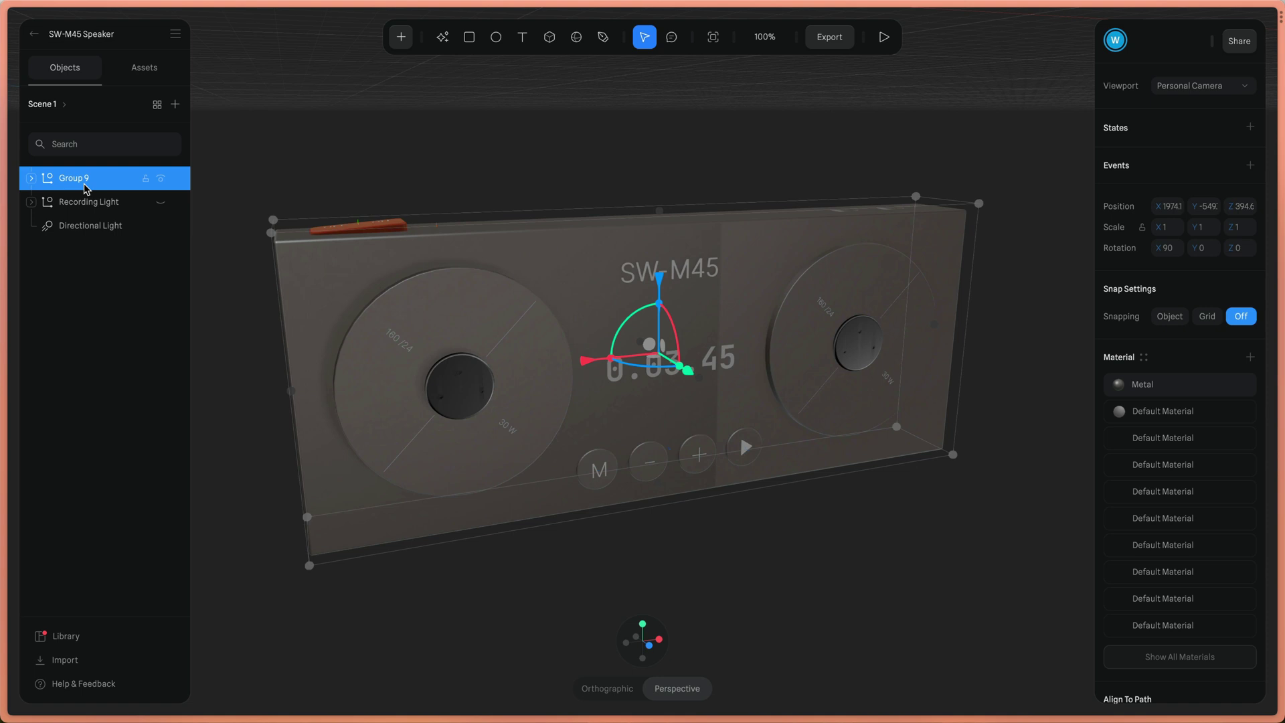
text(speaker)
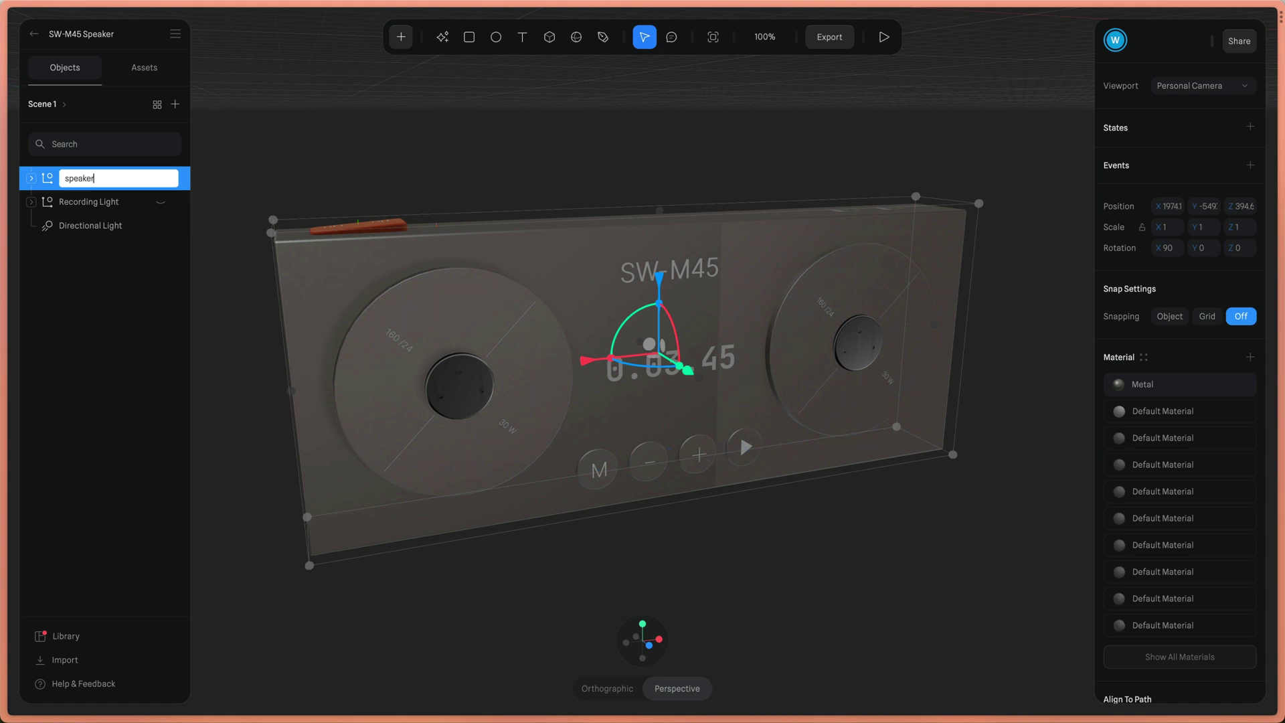
key(Return)
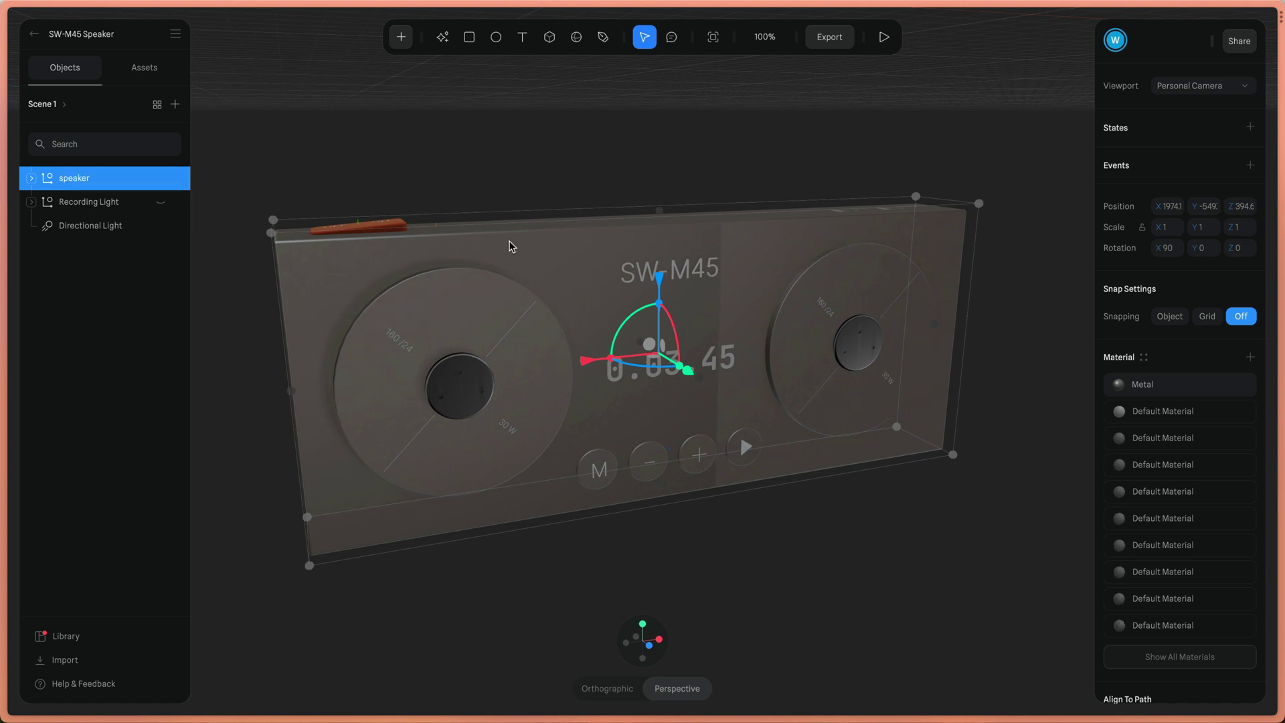
- Set the speaker's X and Y position to 0
click(1171, 207)
text(0)
key(Return)
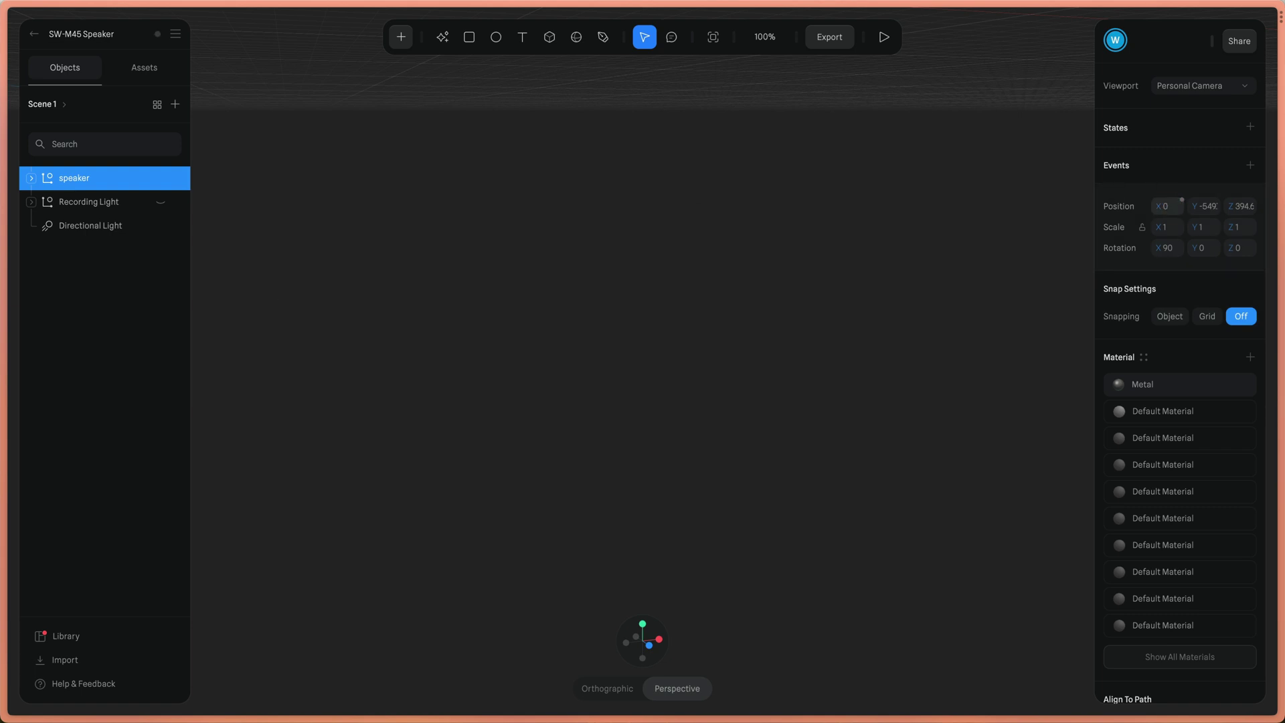
click(1203, 206)
text(0)
- Reset the camera so the speaker fills the view
click(943, 255)
right_click(739, 265)
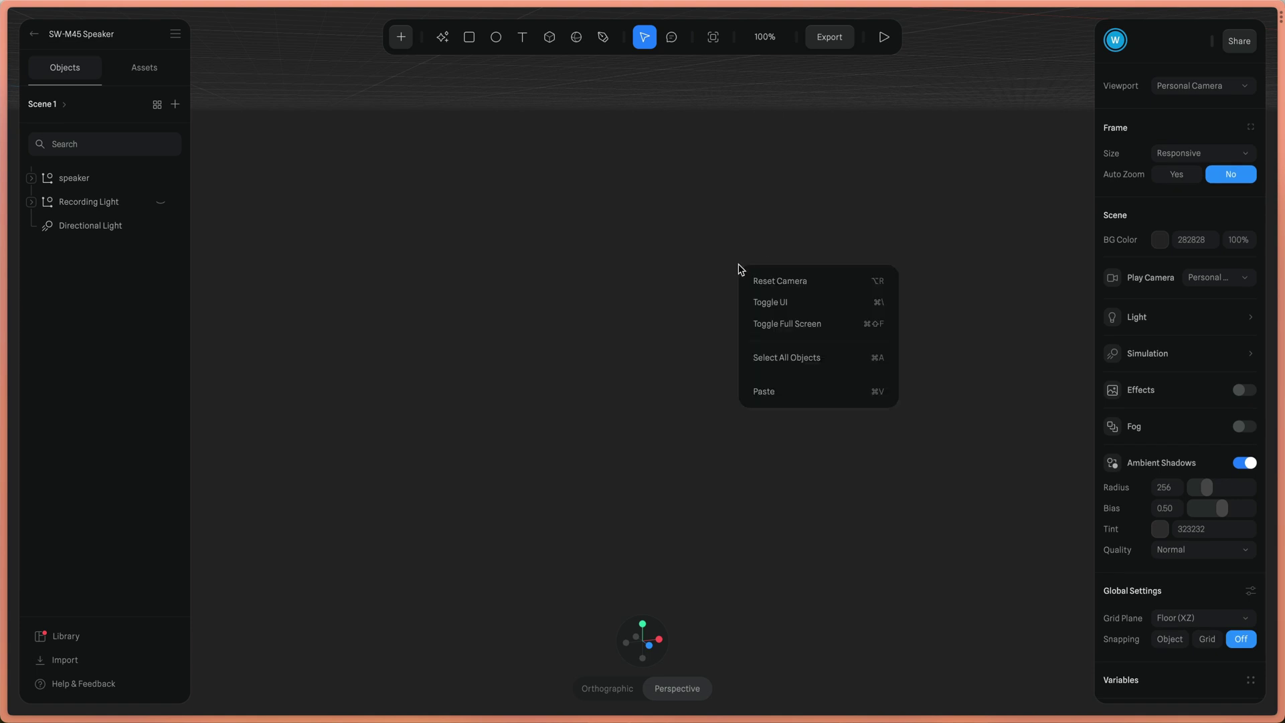
click(777, 283)
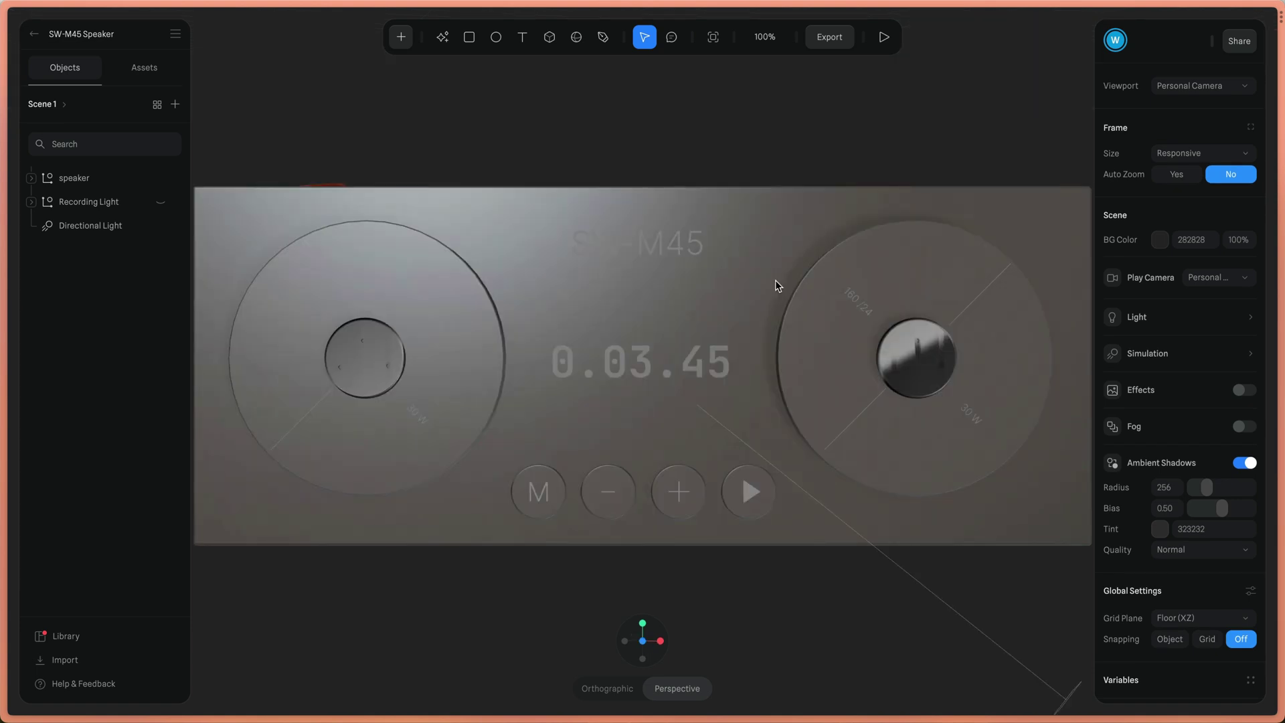
click(776, 281)
click(574, 150)
- Run a performance test on the scene from the Export Viewer panel
click(830, 37)
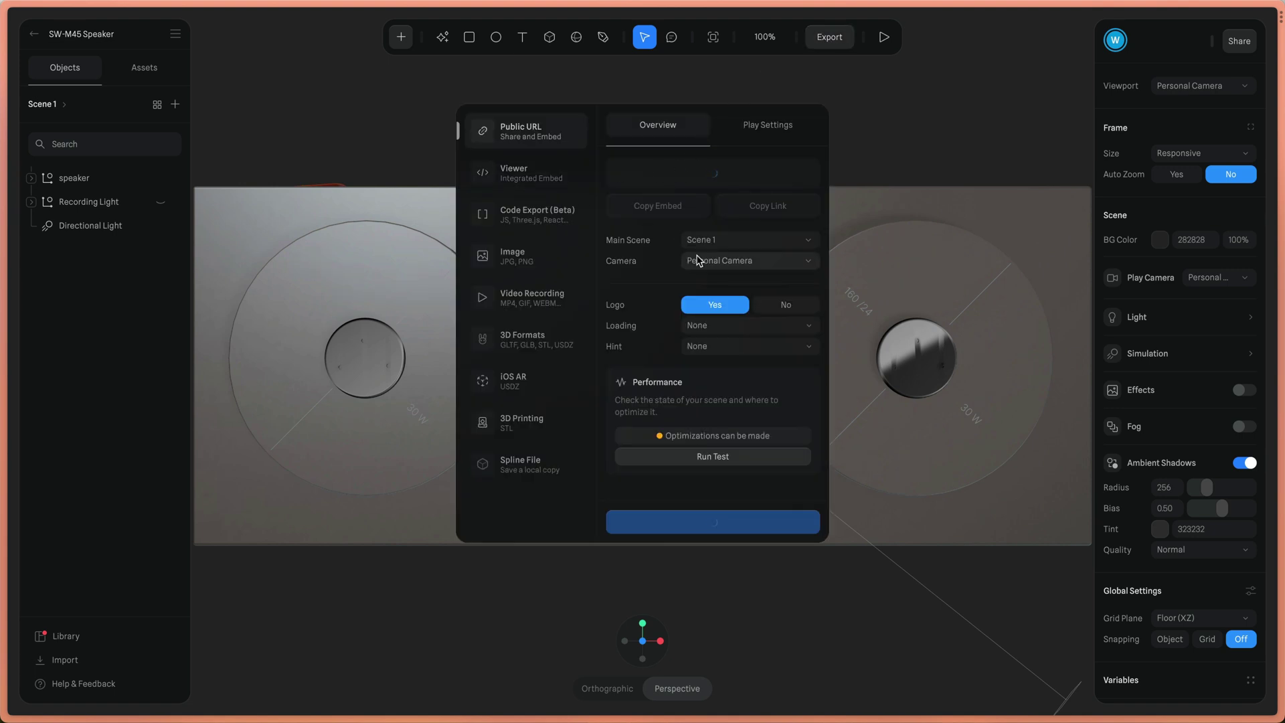
click(497, 188)
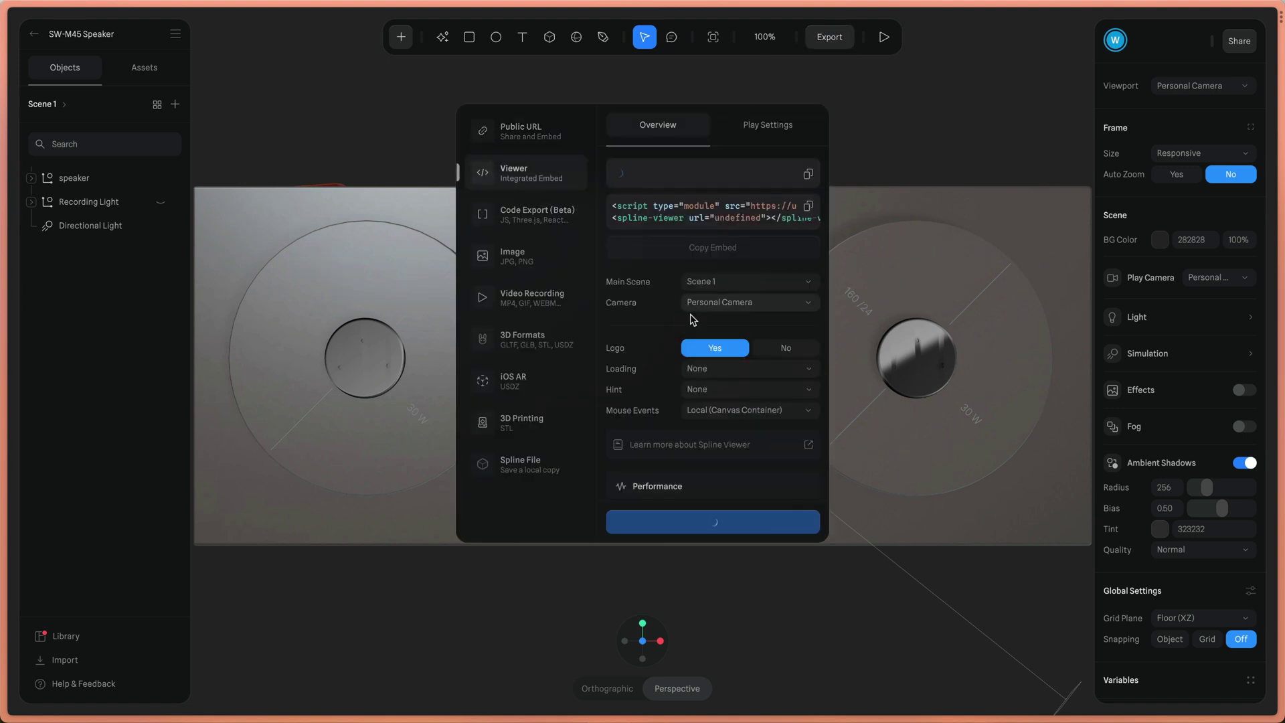
scroll(713, 340, down, 2)
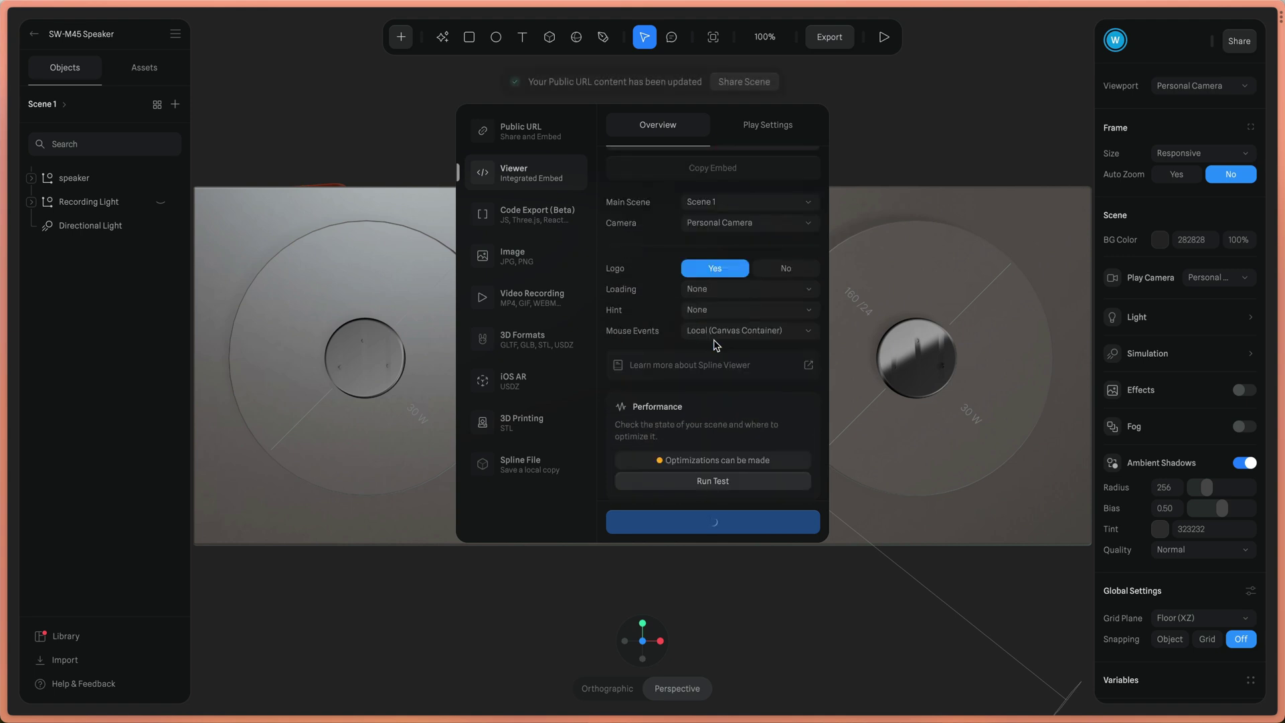
click(703, 481)
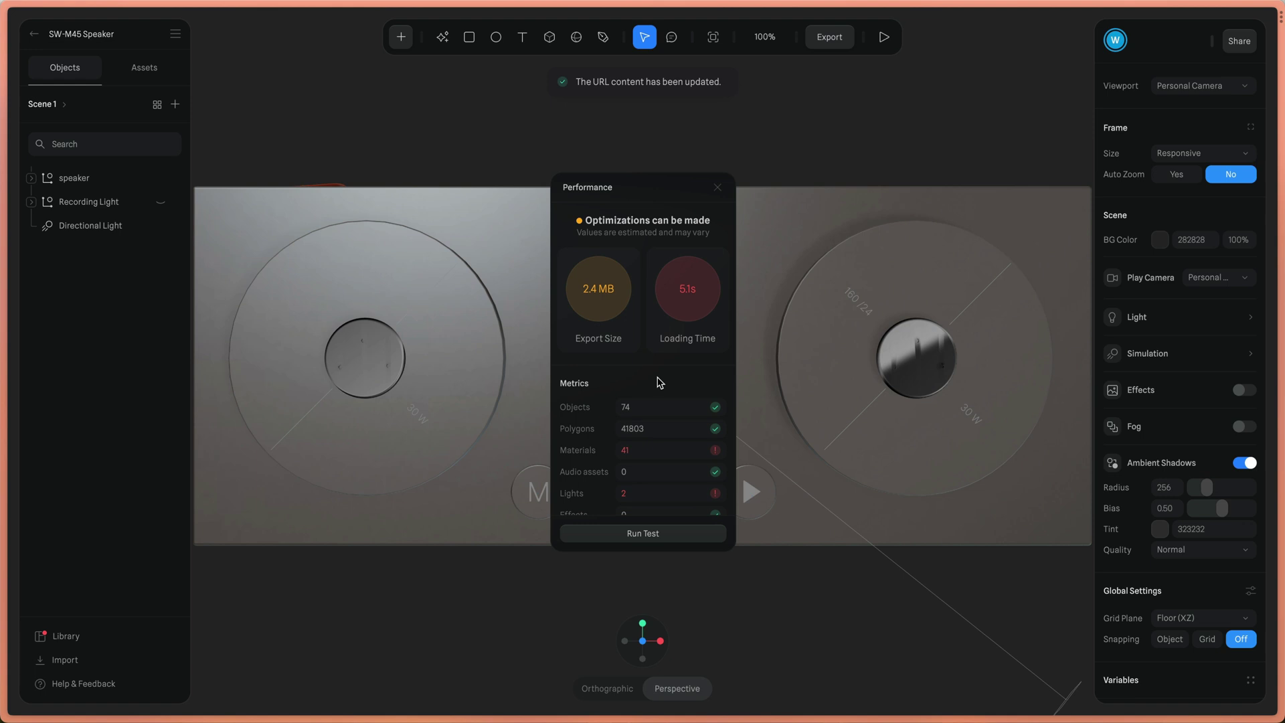
scroll(655, 385, down, 3)
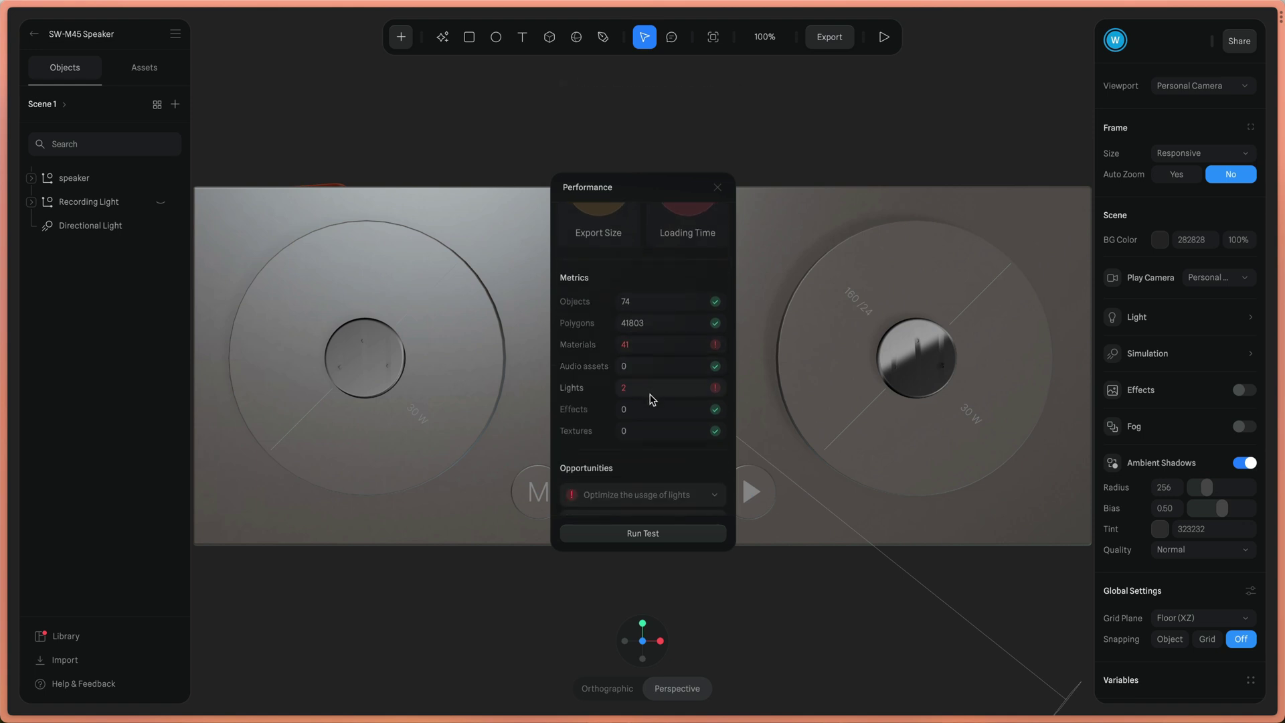
- Delete the scene's point light and directional light
click(715, 494)
click(705, 468)
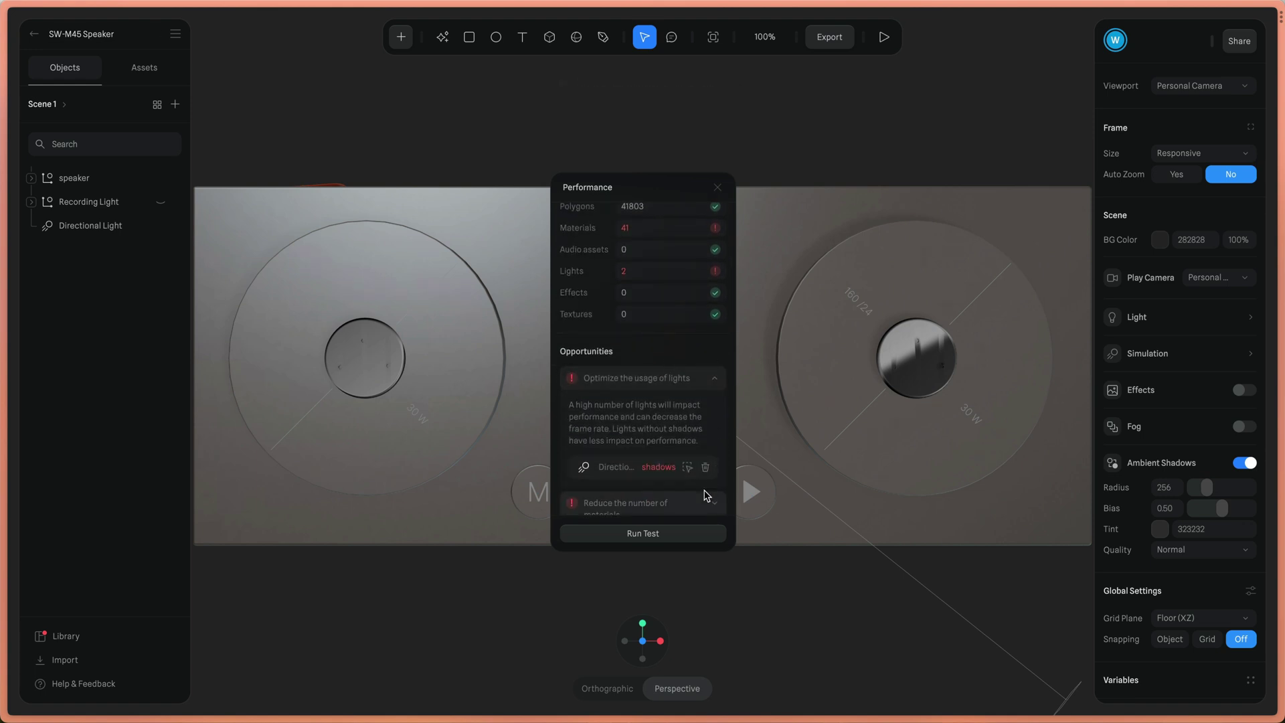
click(706, 472)
- Remove the unused Metal Lines Texture, Metal and Default Color assets, then rerun the test
click(648, 405)
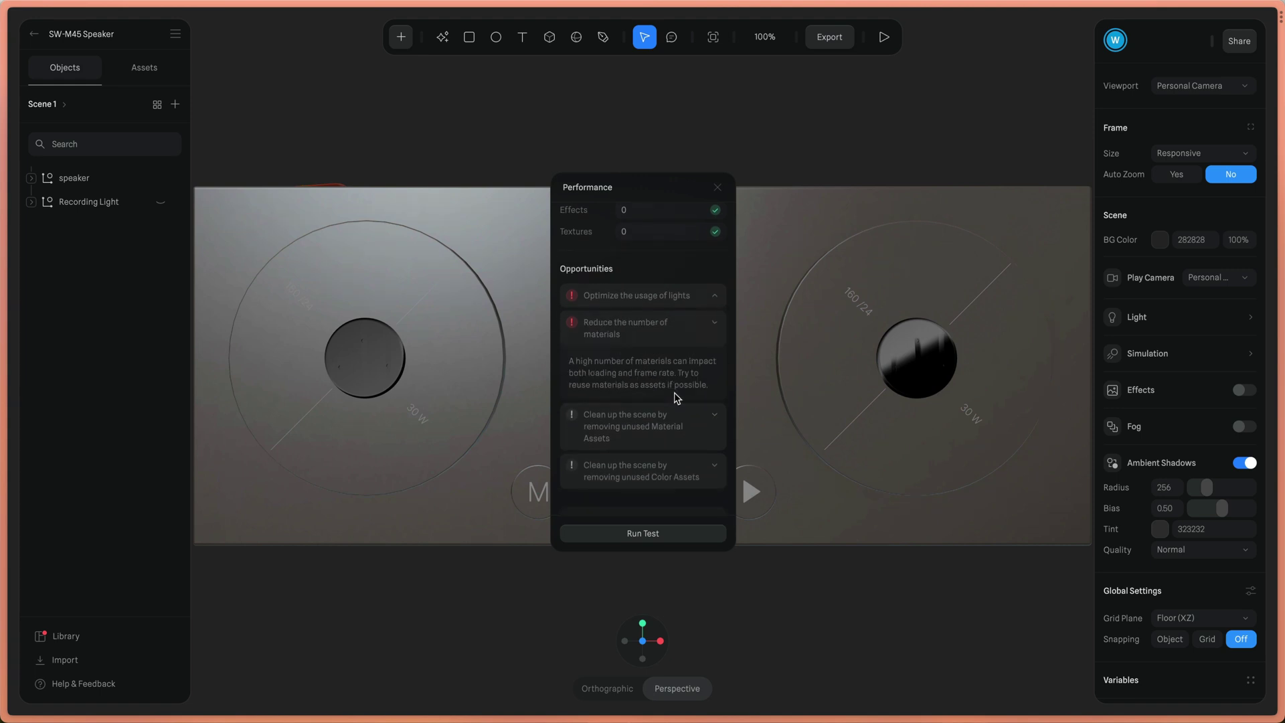
scroll(670, 375, down, 1)
click(661, 396)
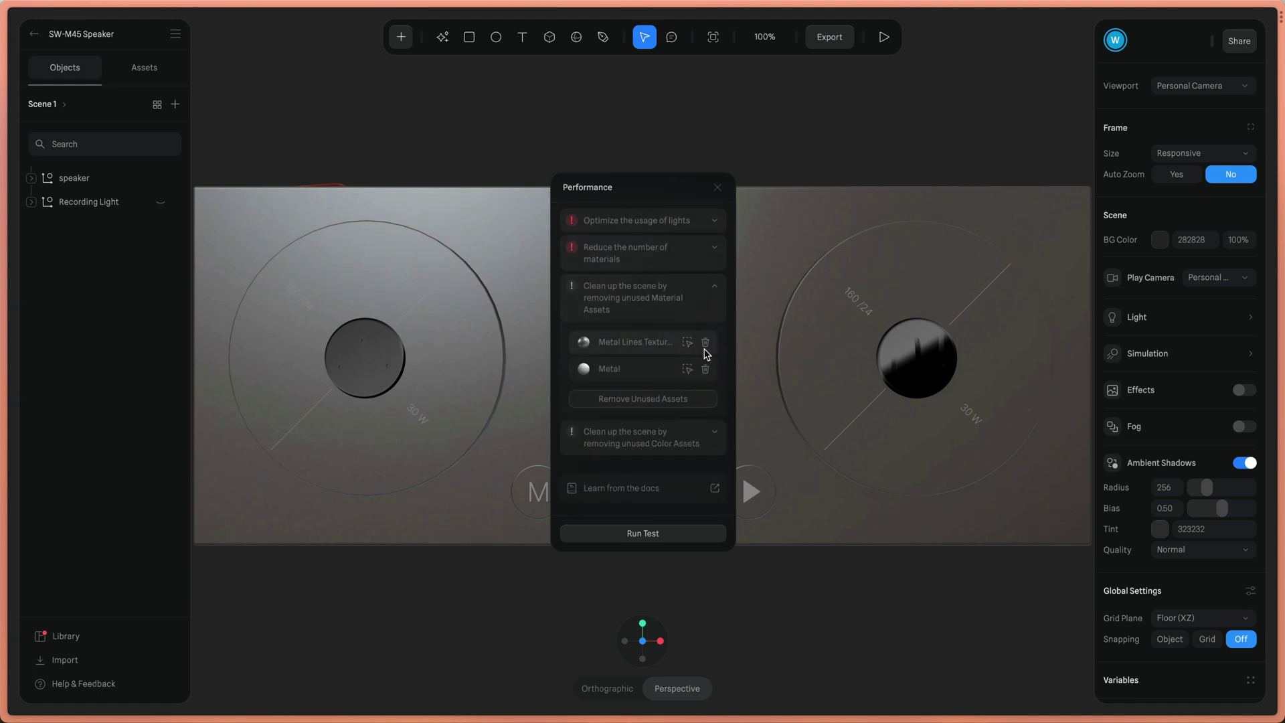
click(705, 344)
click(706, 369)
click(659, 421)
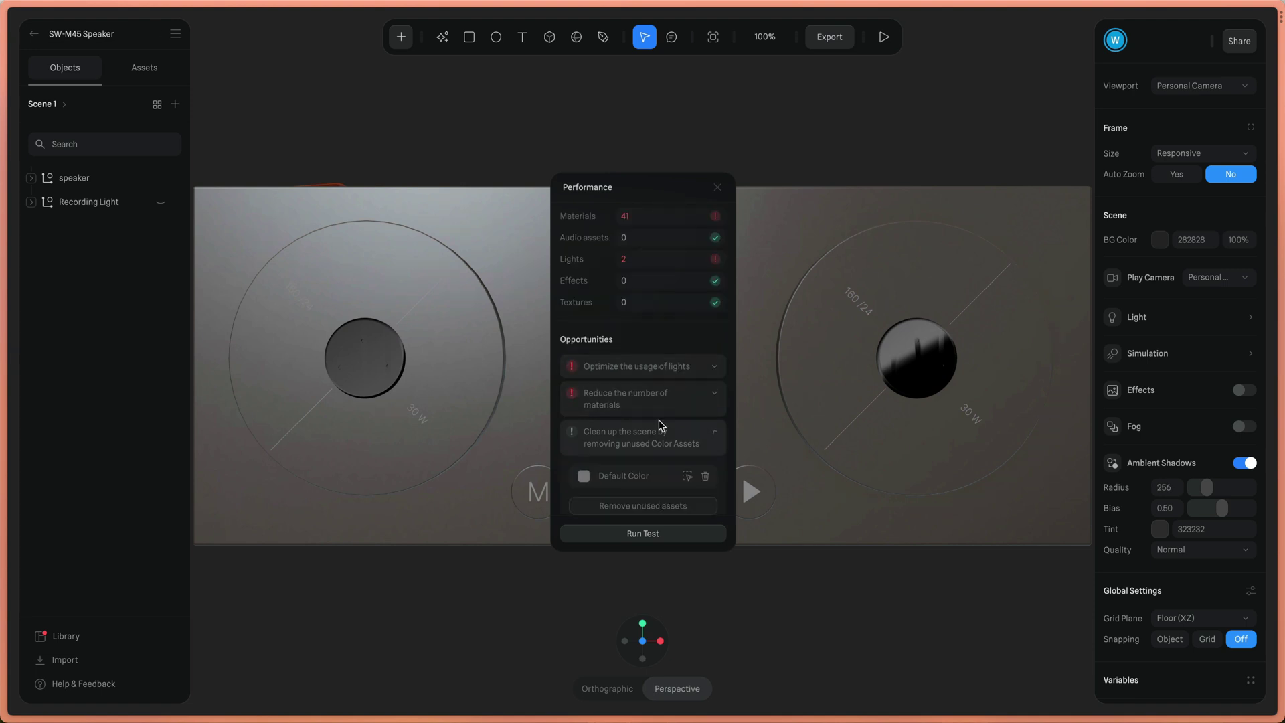
click(705, 408)
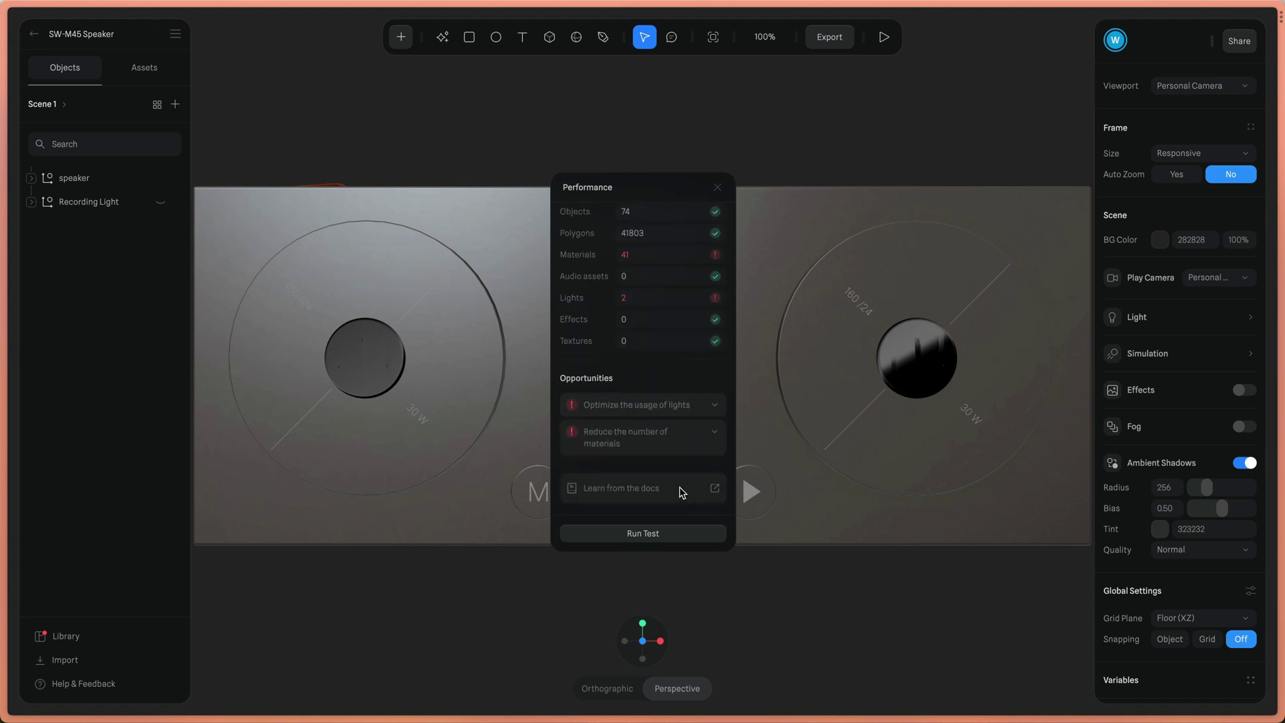
click(651, 533)
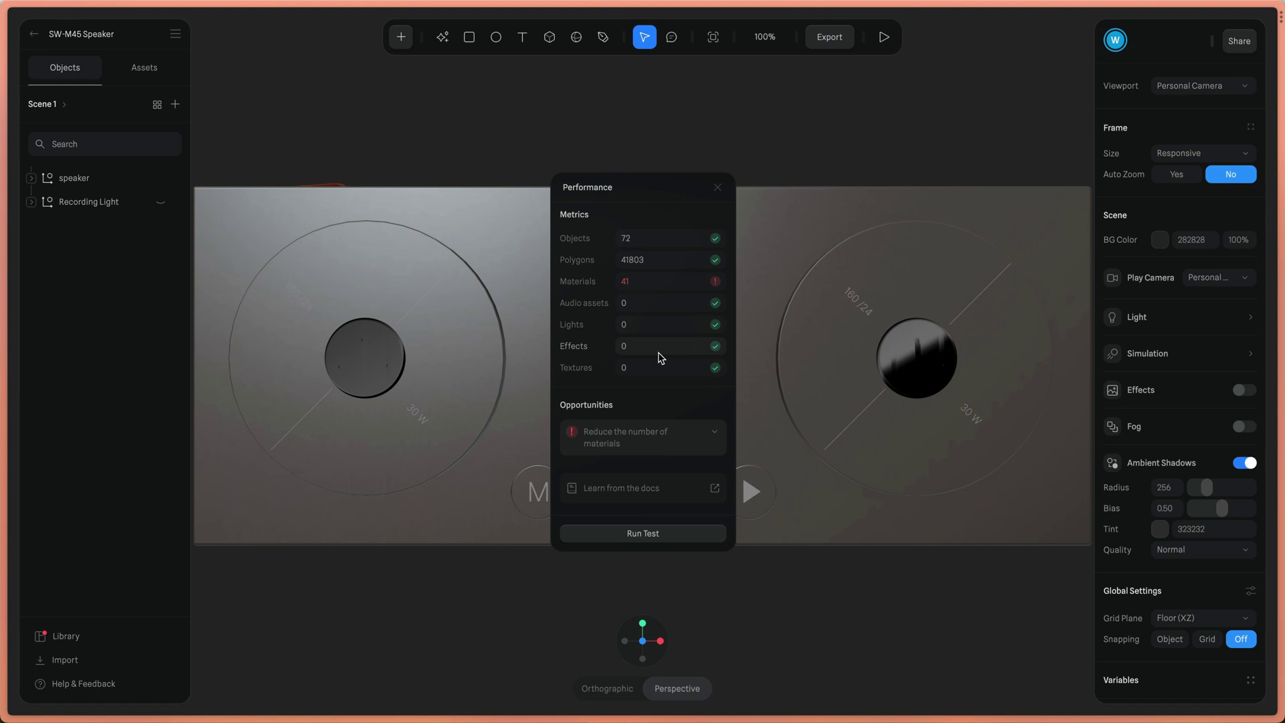
click(720, 193)
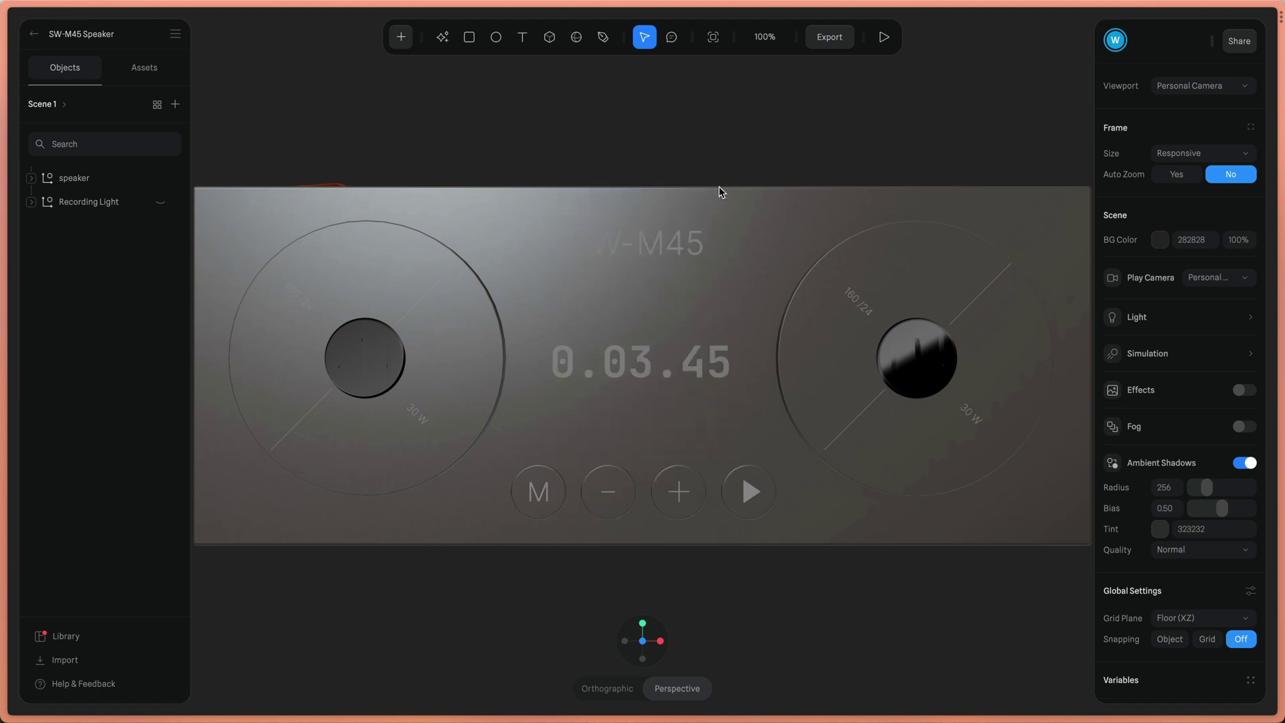
- Set Orbit, Pan, Zoom and Soft Orbit to No in the viewer's Play Settings
click(621, 452)
key(Escape)
click(830, 37)
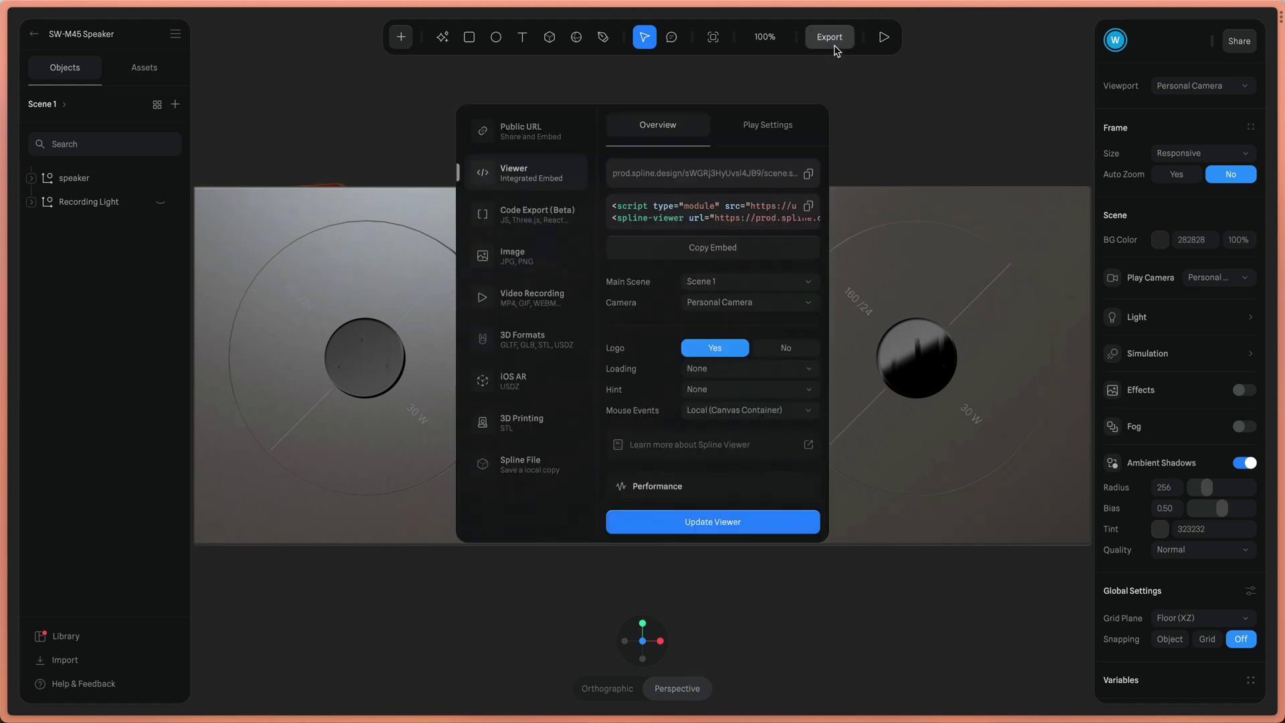
click(770, 136)
scroll(754, 301, down, 2)
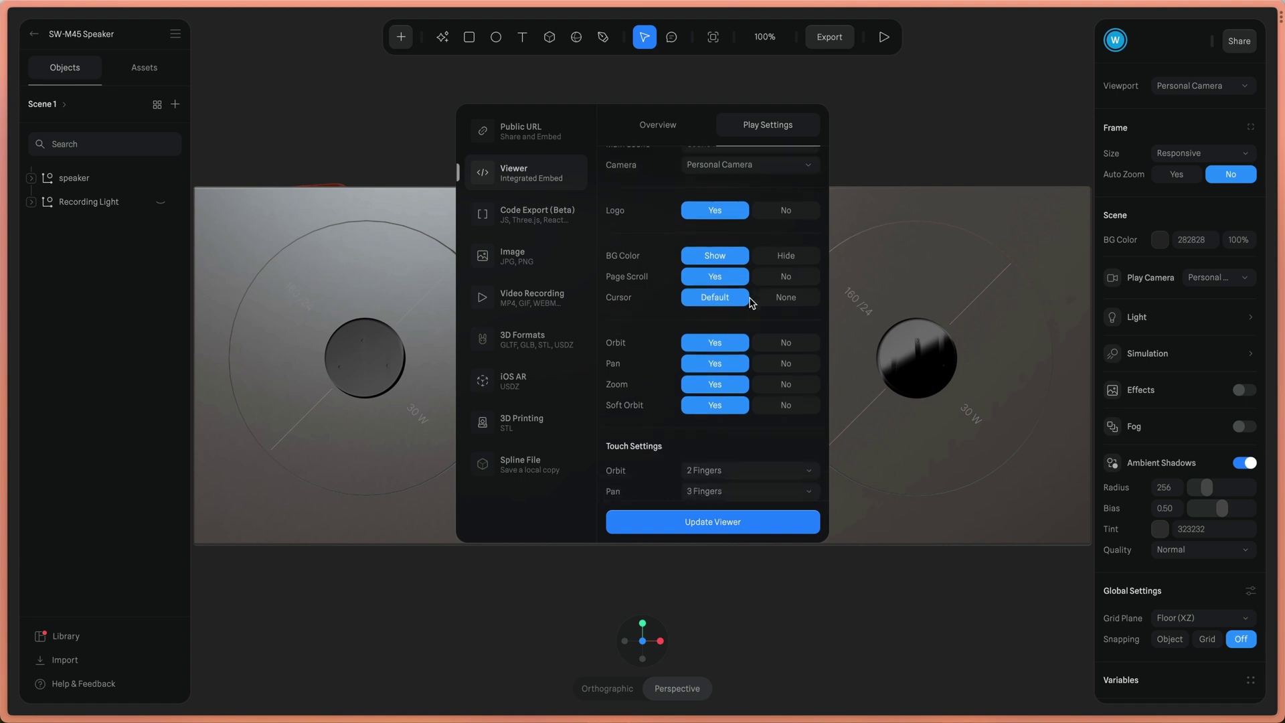
click(786, 323)
click(788, 345)
click(786, 364)
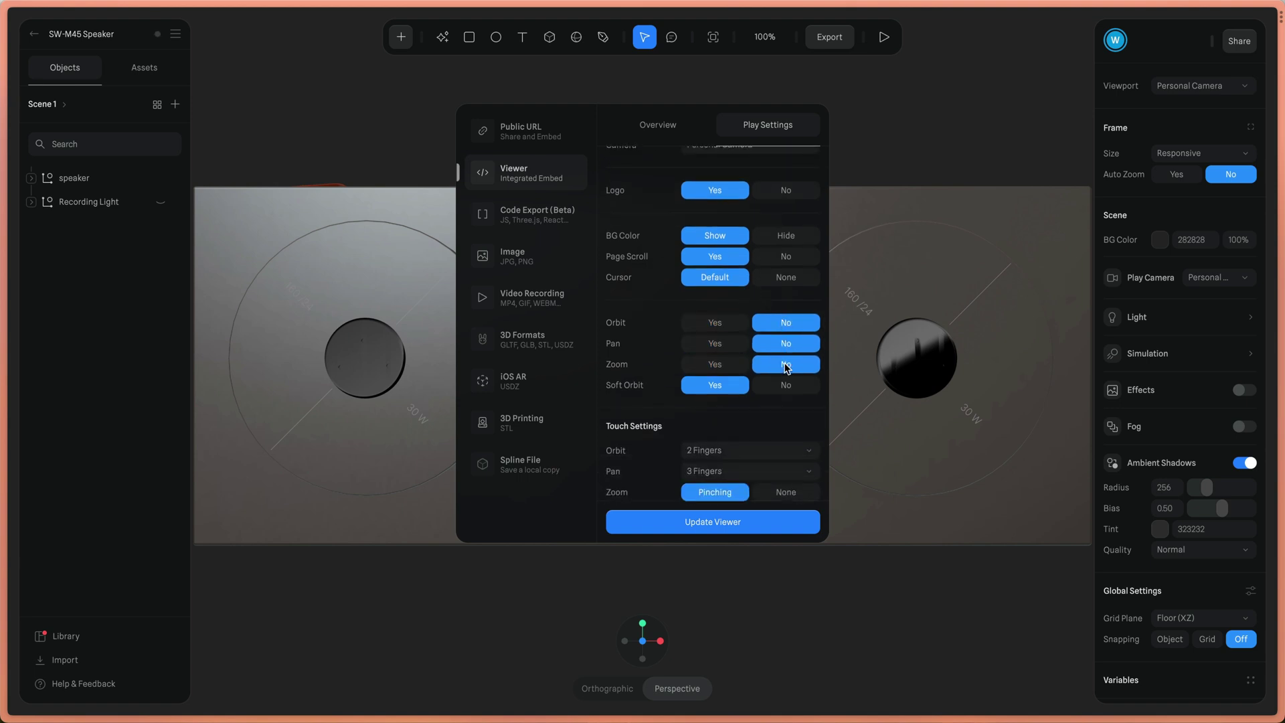
click(787, 386)
- Update the viewer and copy its scene URL from the Overview
scroll(749, 287, down, 4)
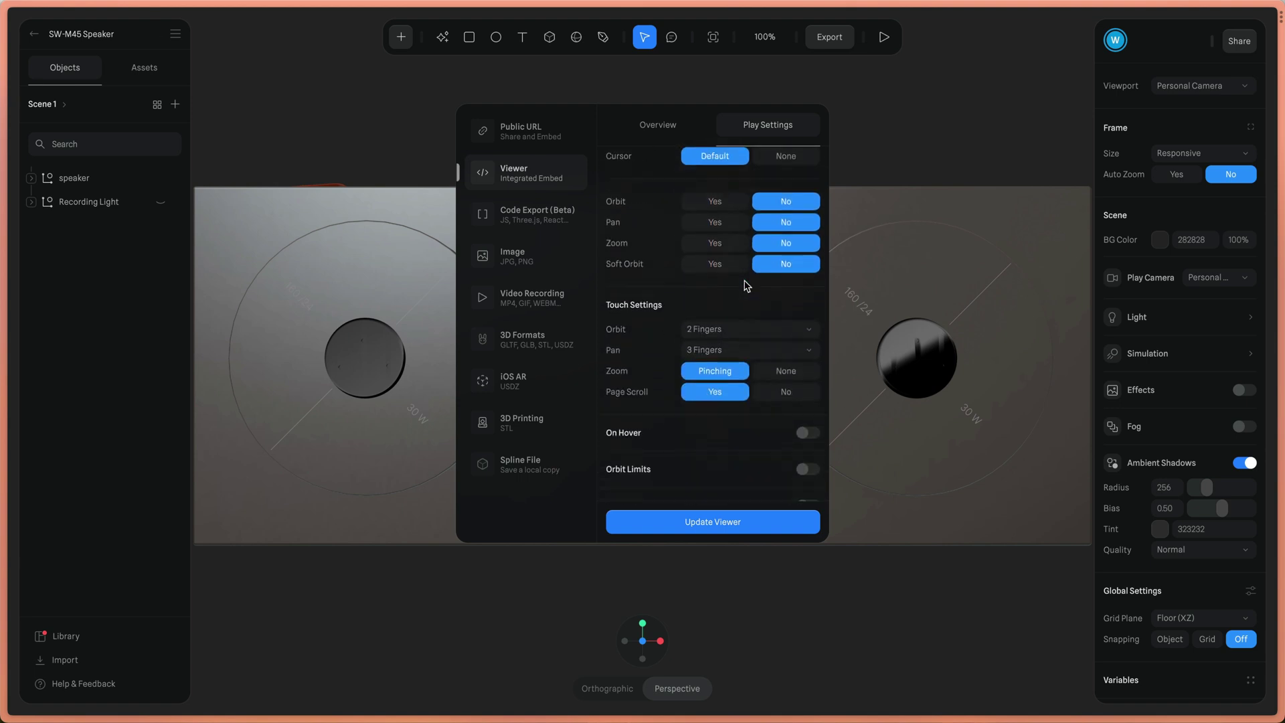
click(746, 527)
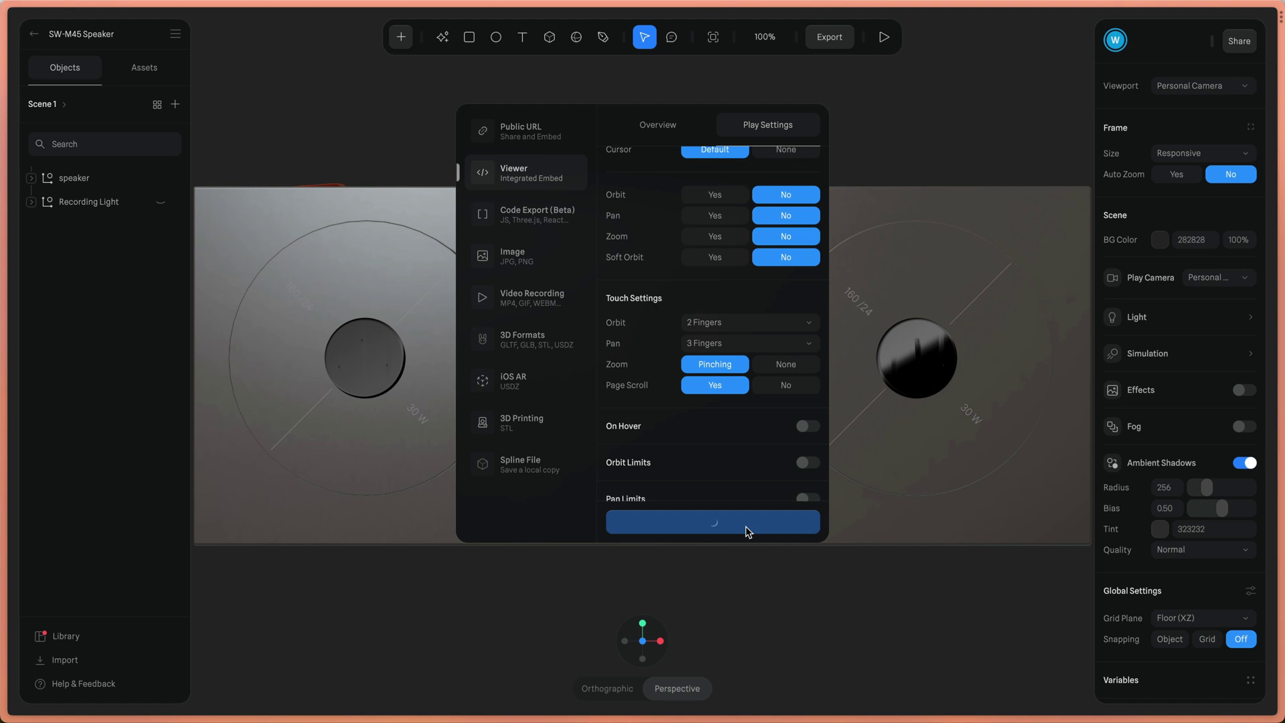
click(663, 127)
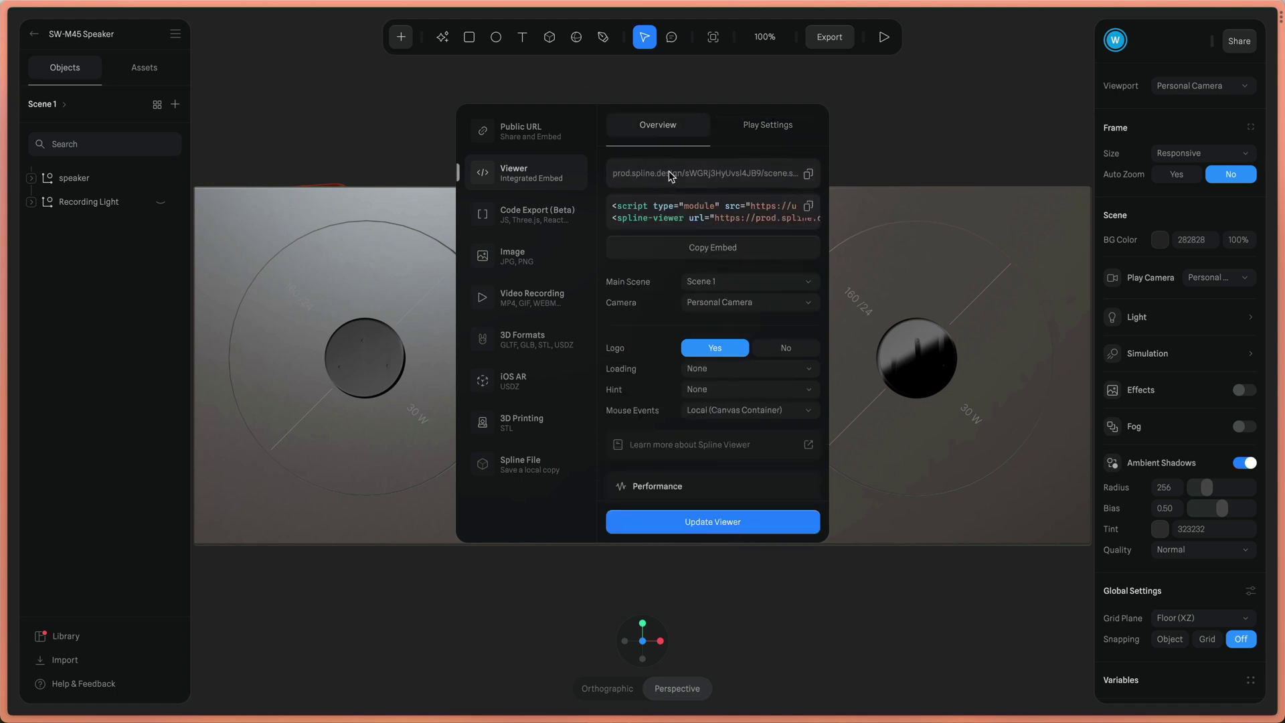
click(809, 175)
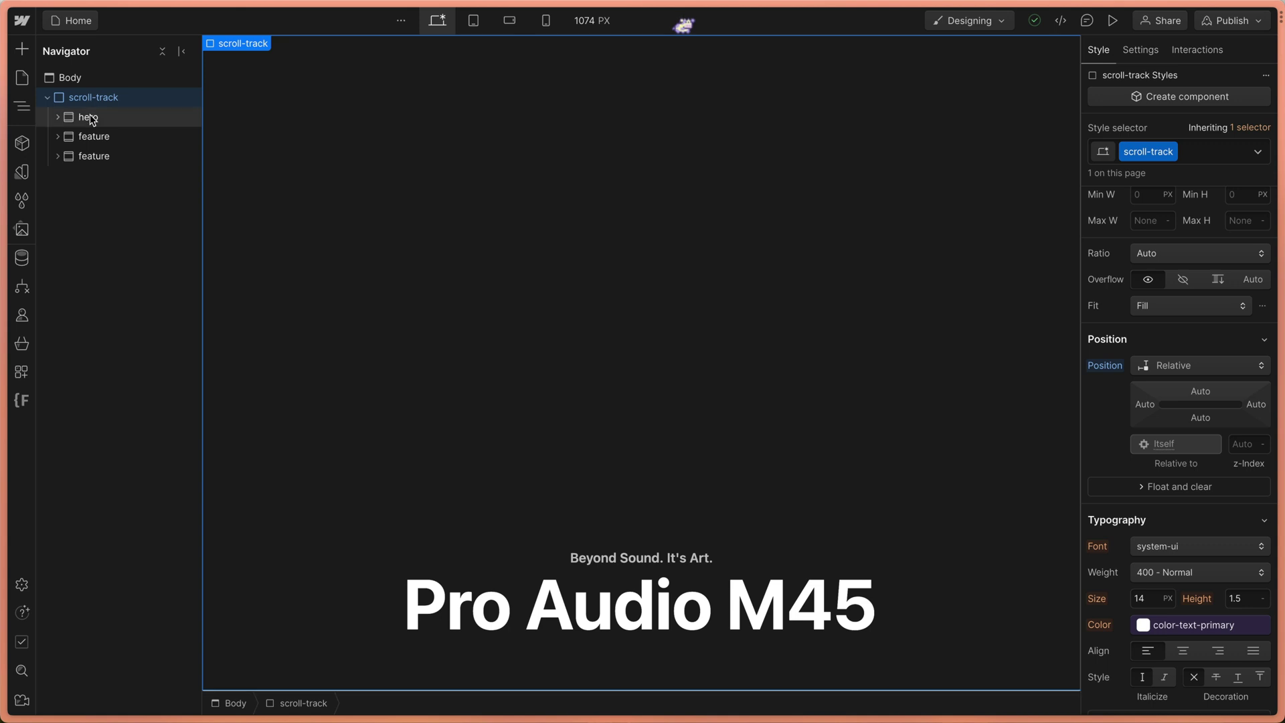
click(92, 119)
click(94, 156)
scroll(293, 120, down, 10)
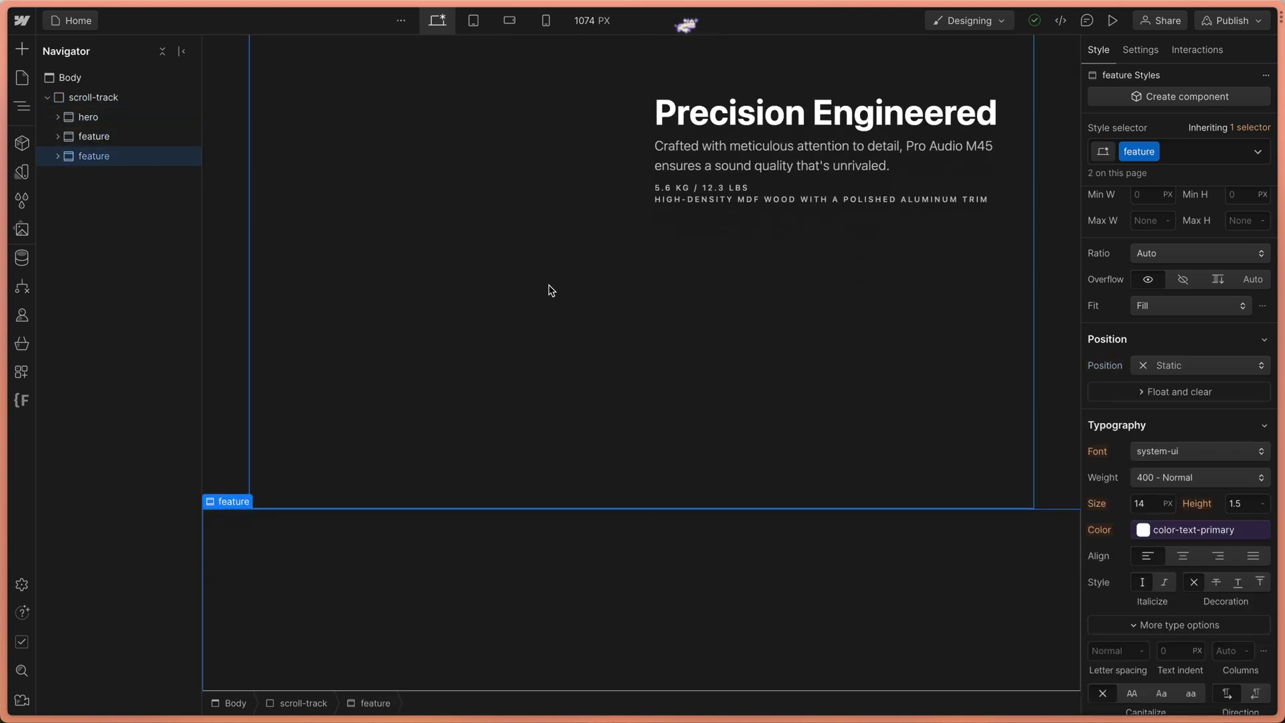
scroll(550, 289, down, 5)
scroll(551, 290, up, 10)
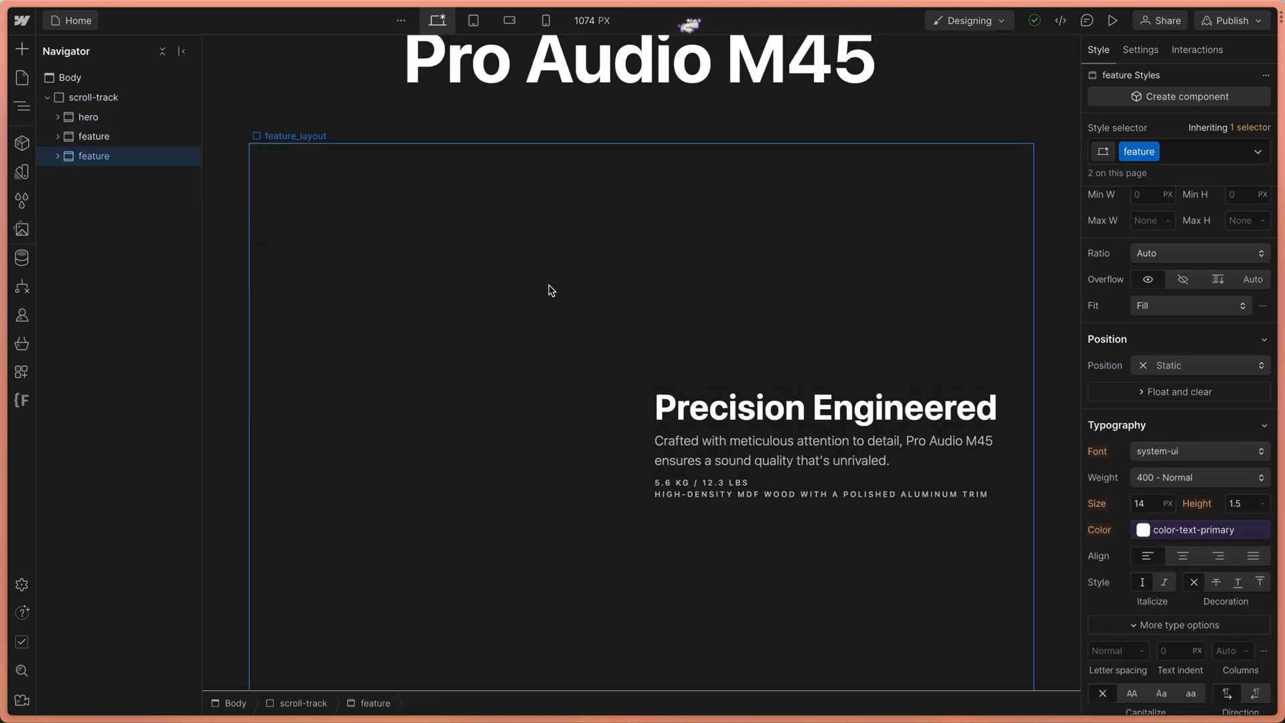
scroll(550, 290, down, 1)
click(364, 154)
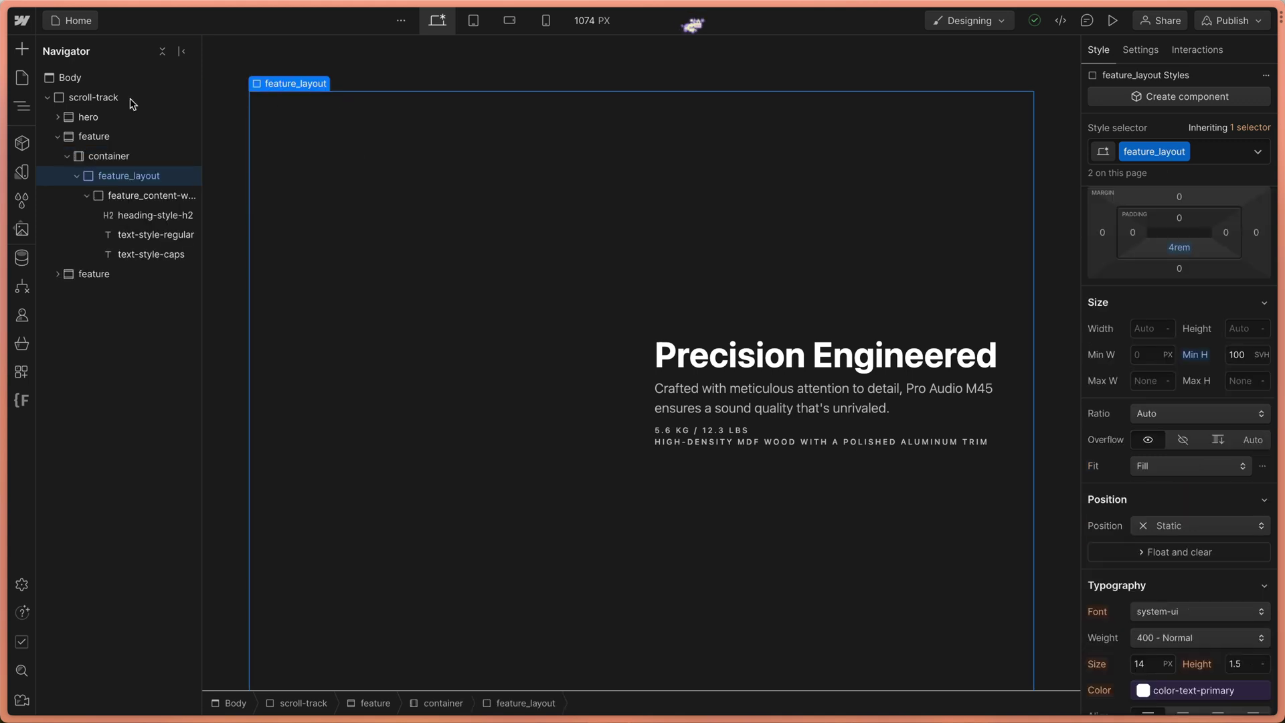
scroll(425, 132, up, 5)
click(469, 211)
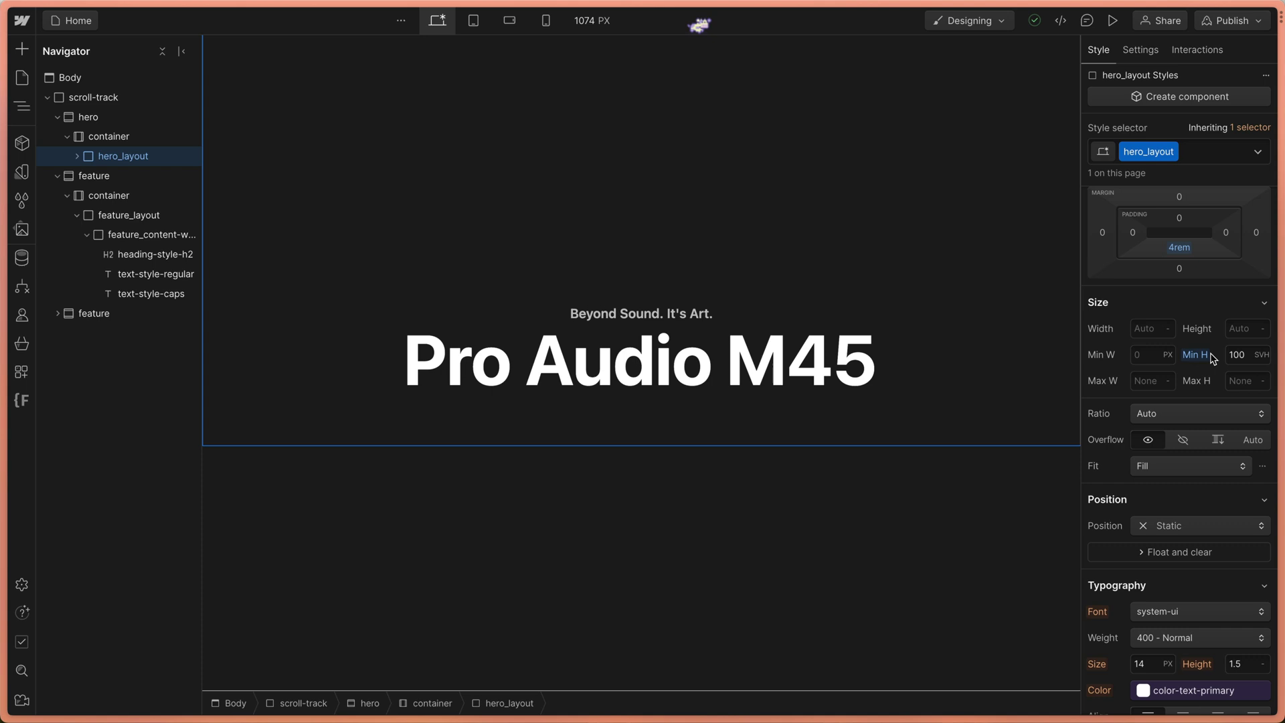
- Add a Spline Scene element via quick find 'sp' and move it to the top of scroll-track
click(359, 110)
key(ctrl+k)
text(s)
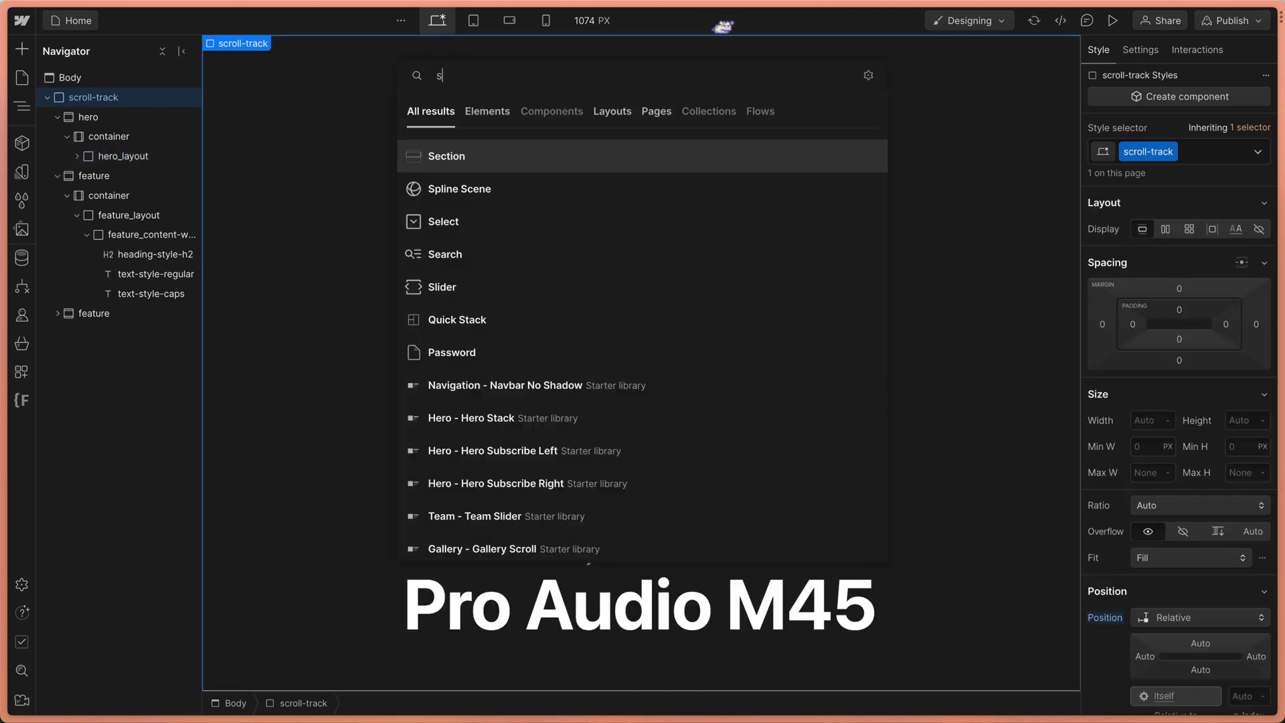
text(pl)
key(Return)
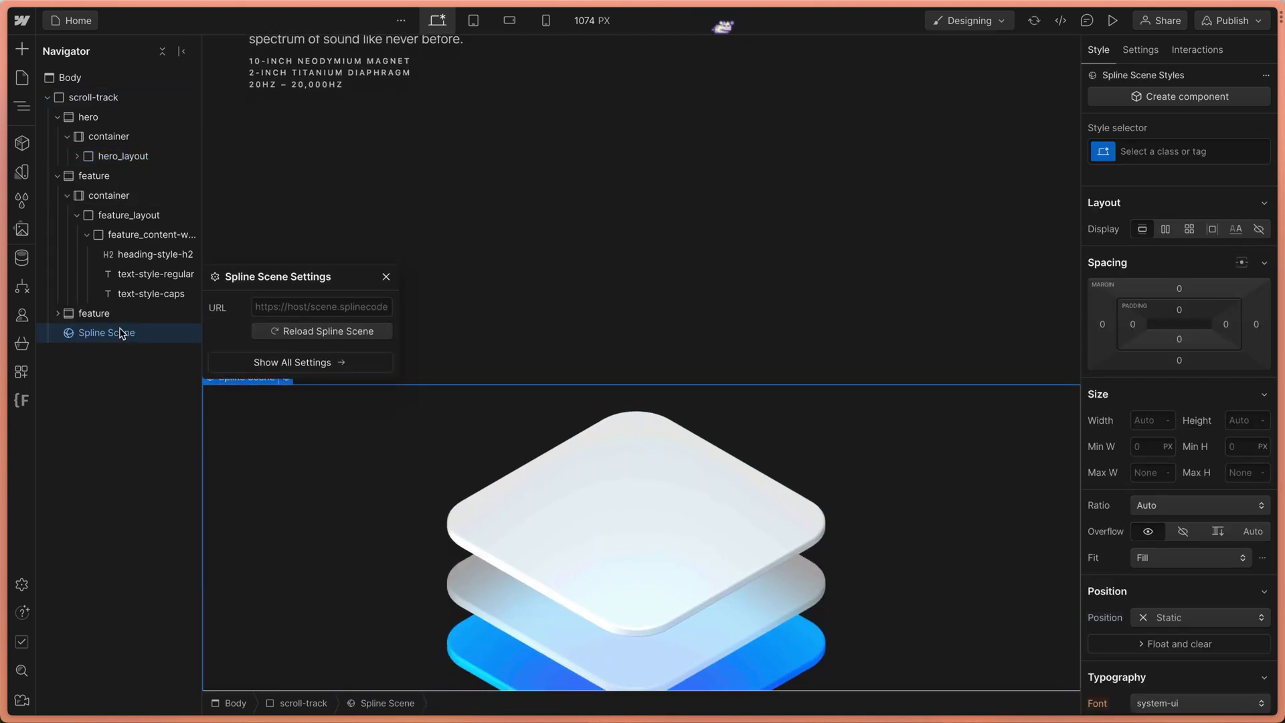
drag(121, 332, 107, 111)
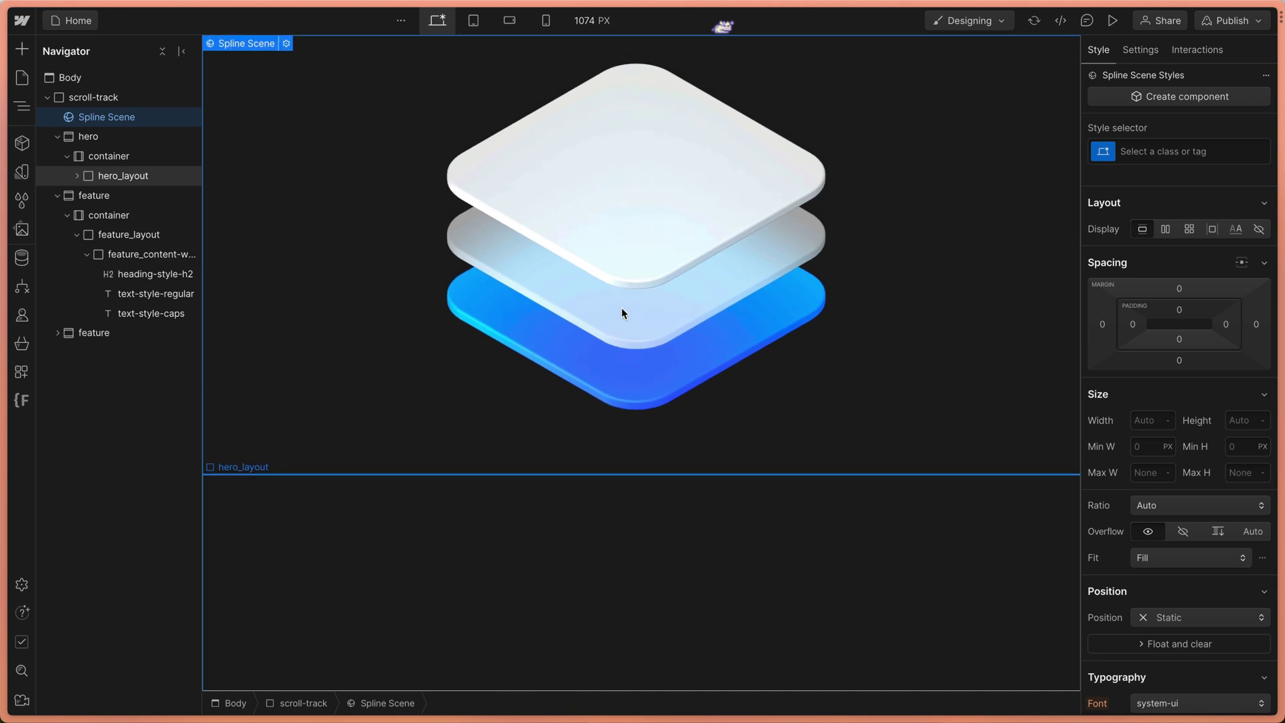
- Paste the speaker scene's URL into the Spline Scene settings
click(285, 43)
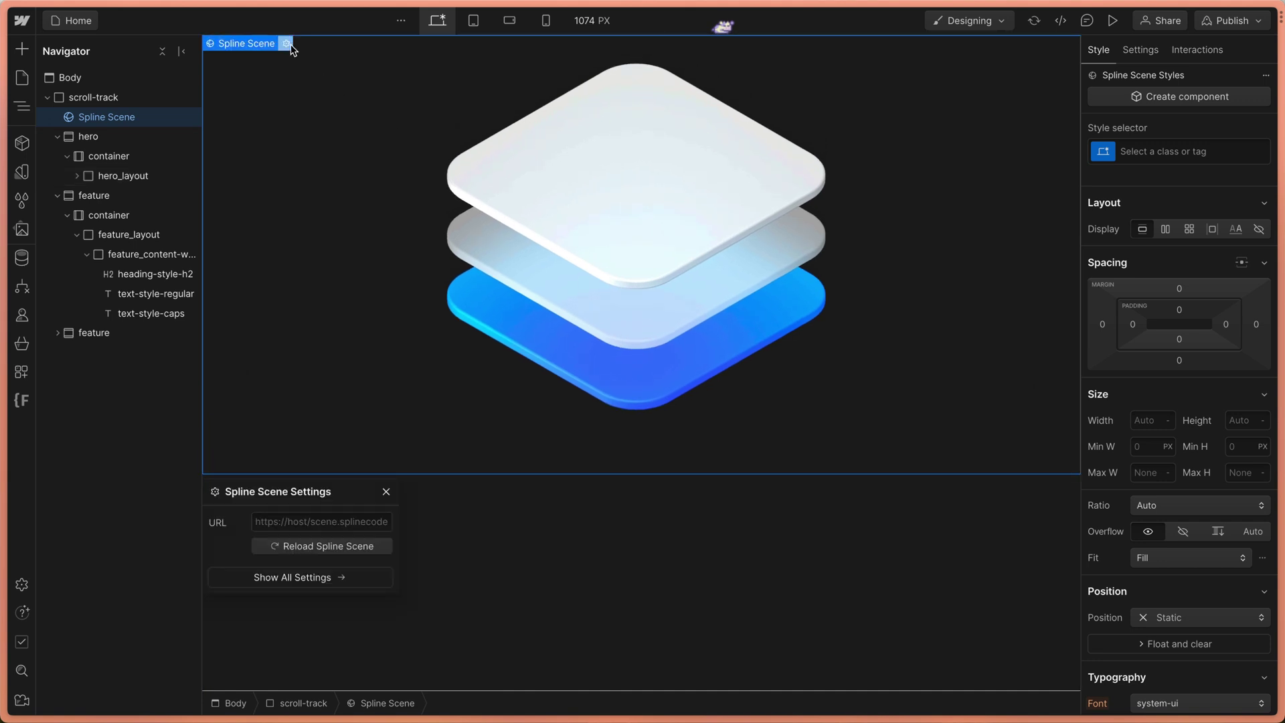
click(328, 526)
key(ctrl+v)
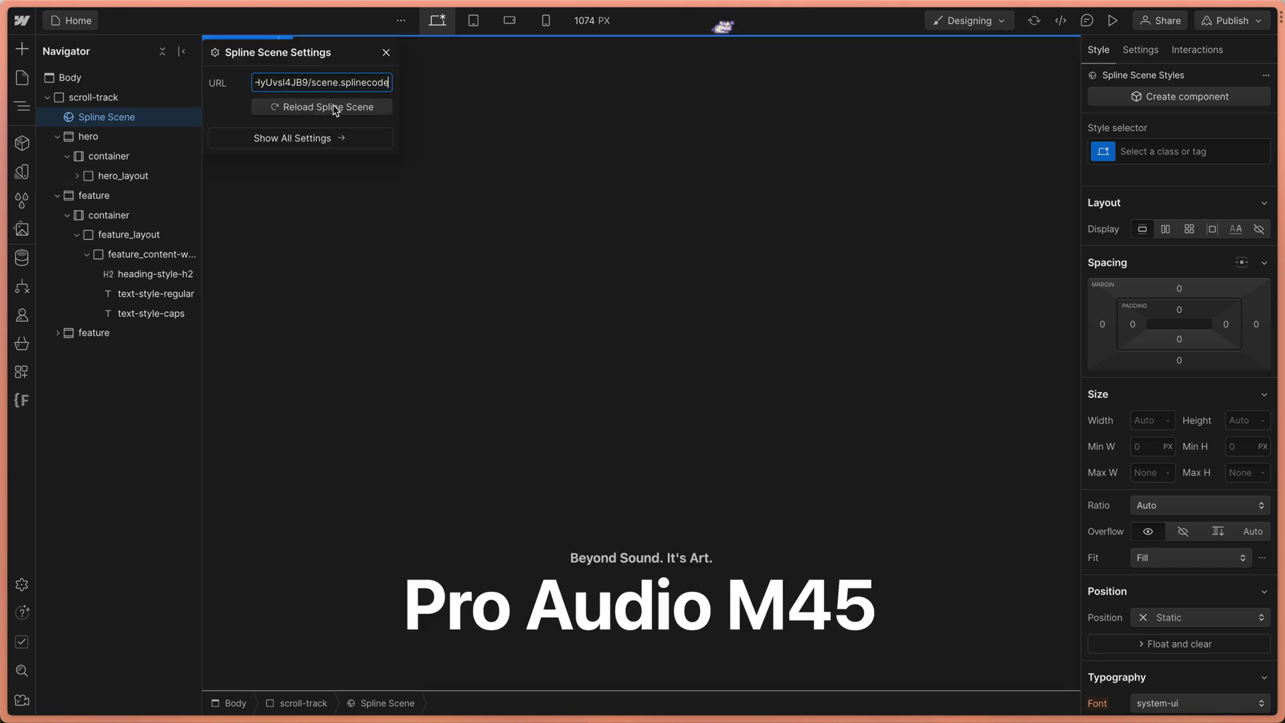
- Reload the Spline scene and set its height to 100svh
click(338, 107)
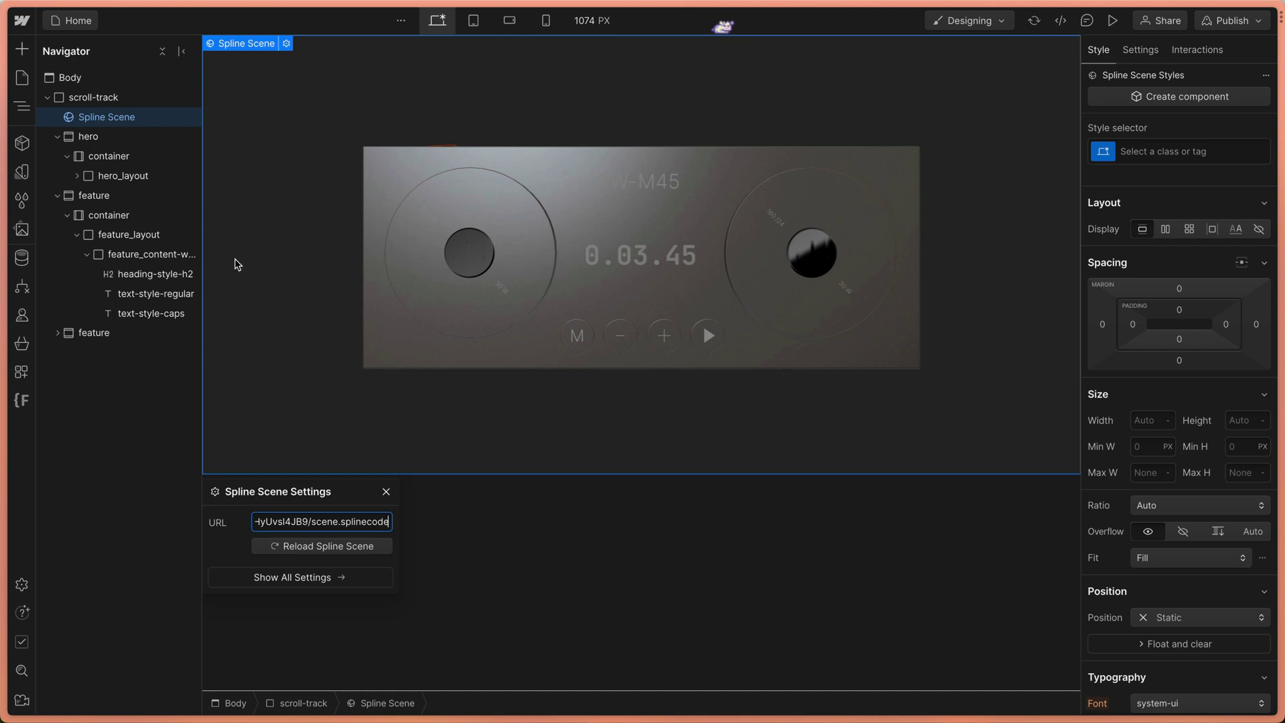
click(1240, 422)
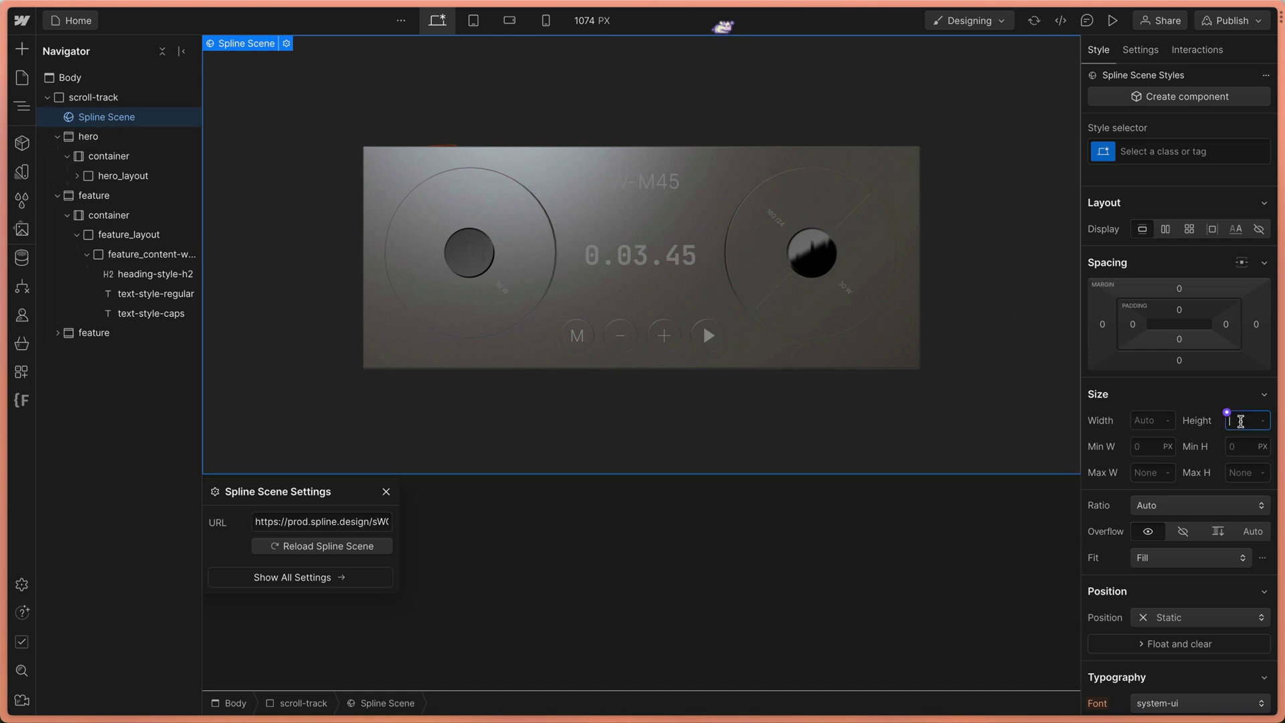
key(Return)
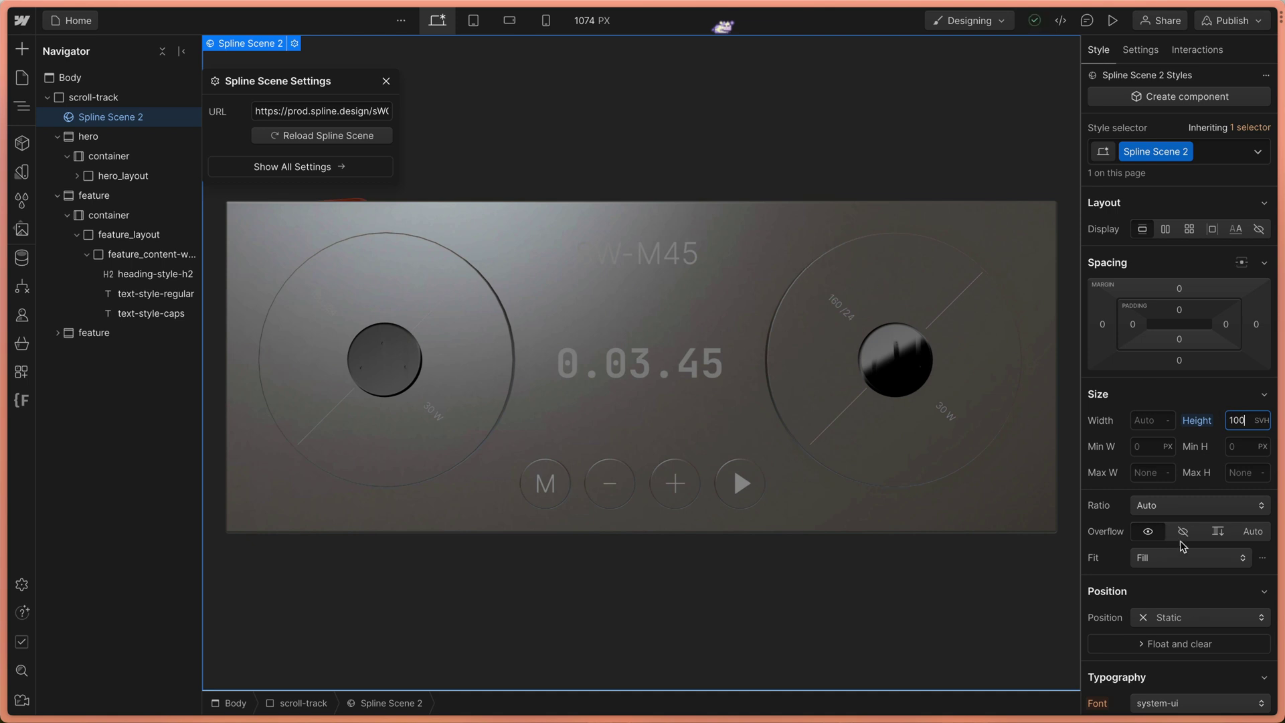
- Make the scene sticky at top 0 and keep scroll-track positioned Relative
click(1177, 617)
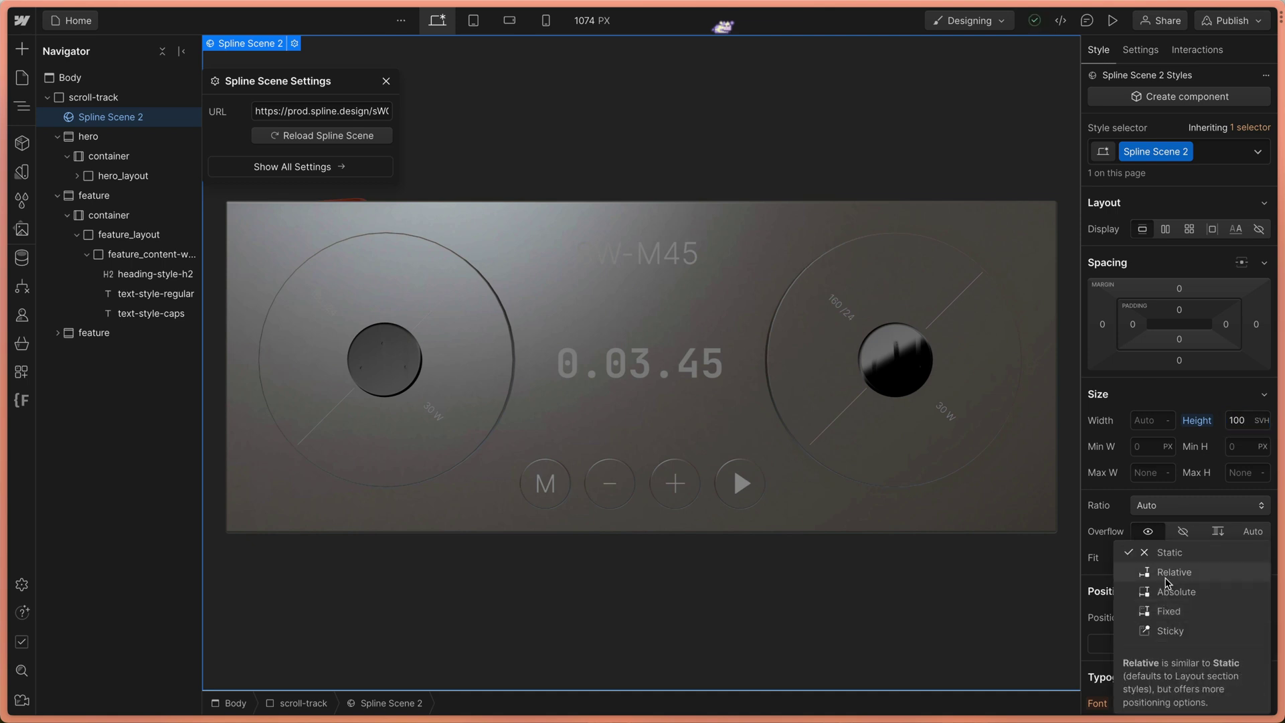
click(1172, 631)
click(1203, 645)
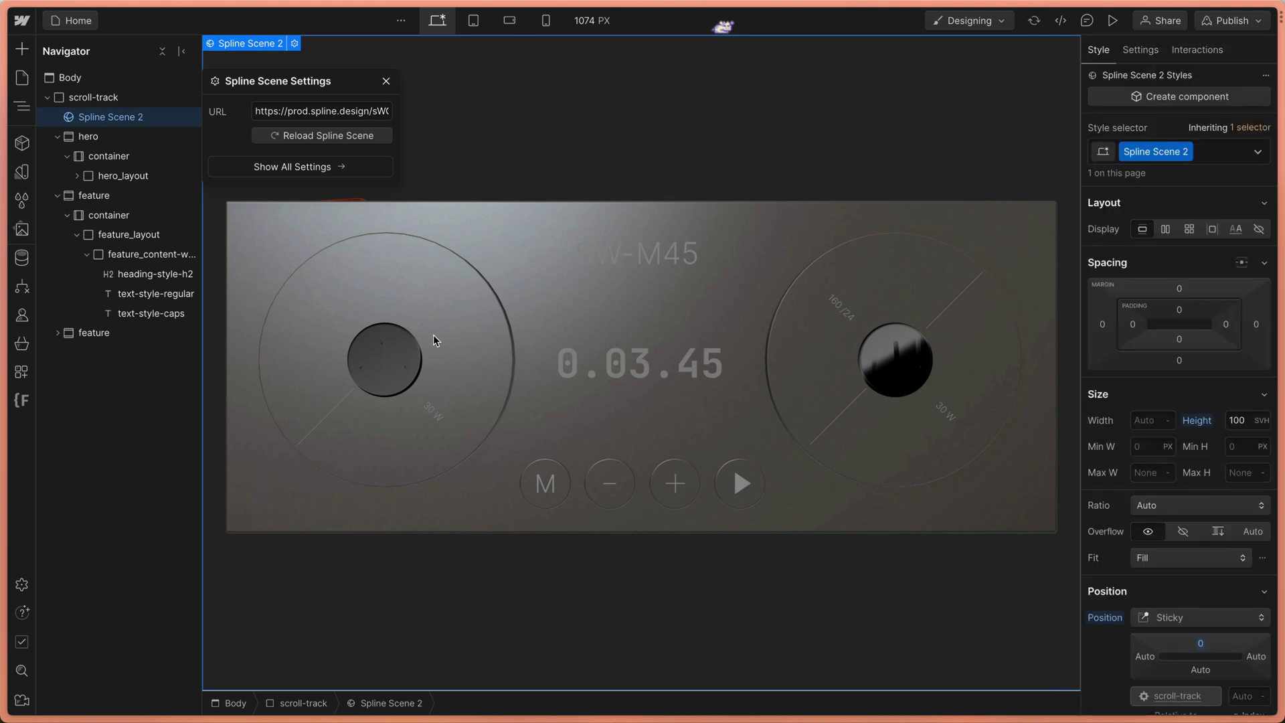
click(112, 99)
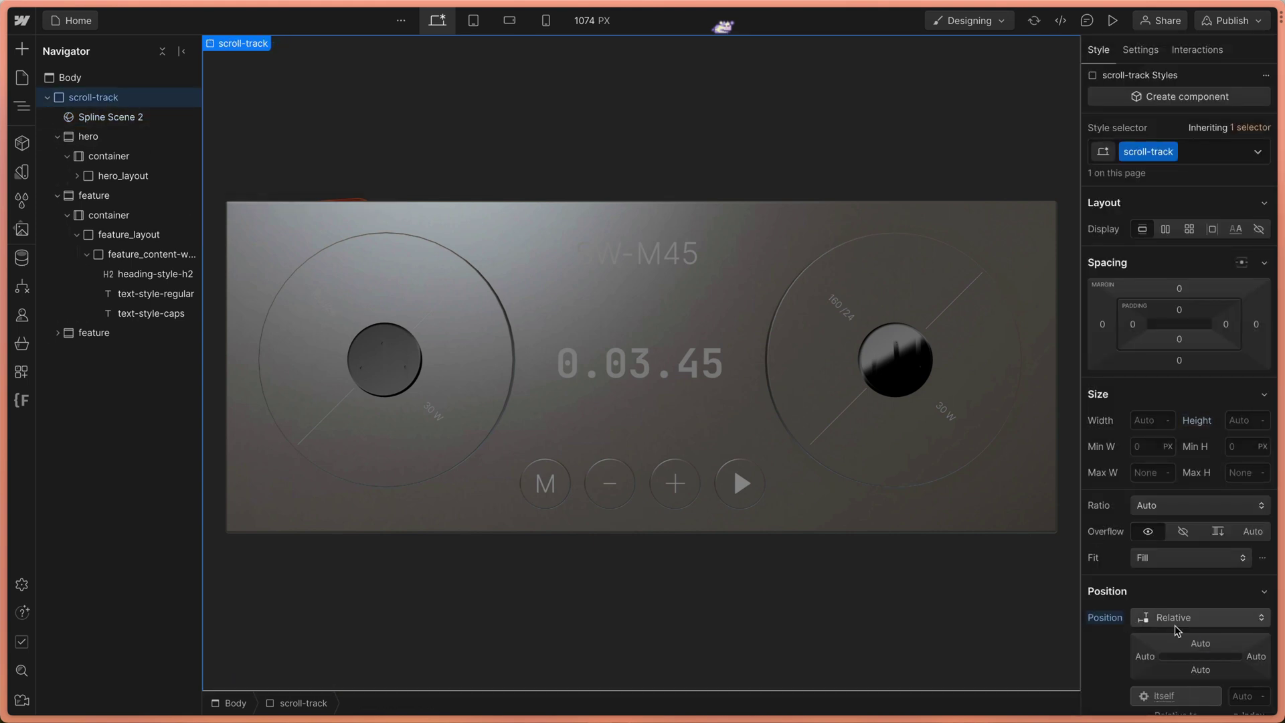
click(1175, 619)
click(1173, 575)
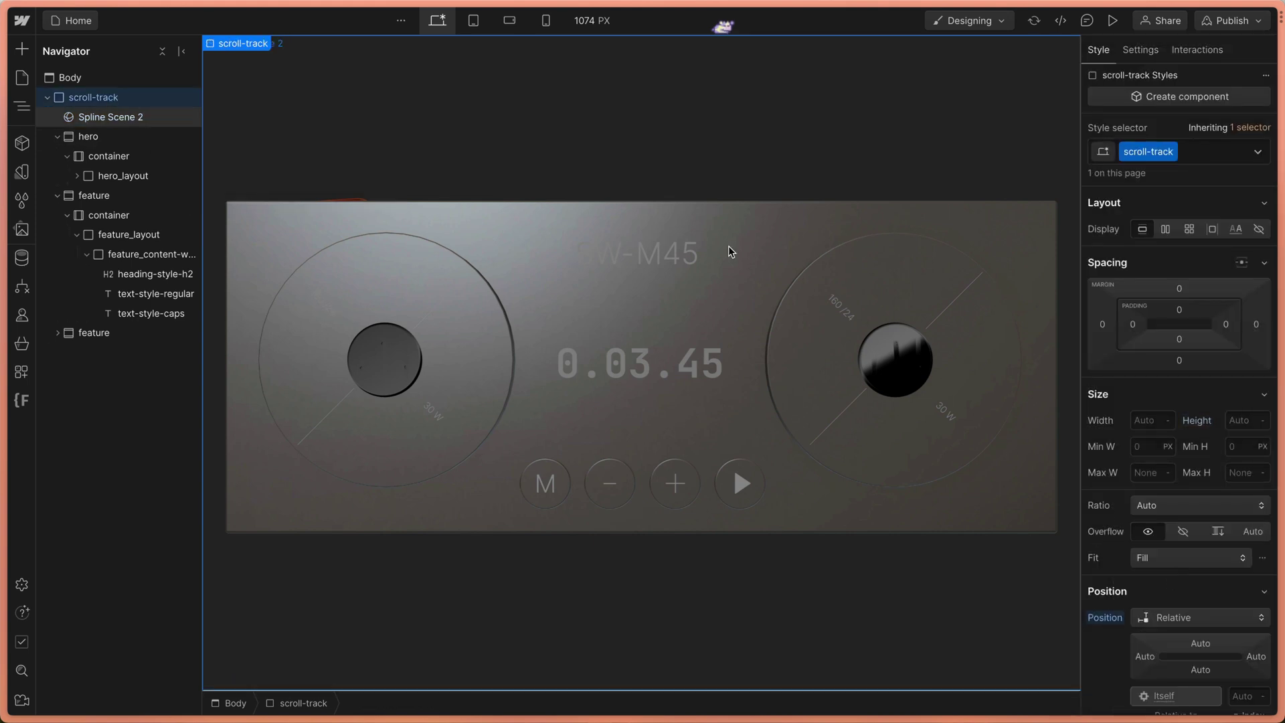
- Rename the Spline scene's class to 'spline'
click(110, 117)
double_click(1157, 151)
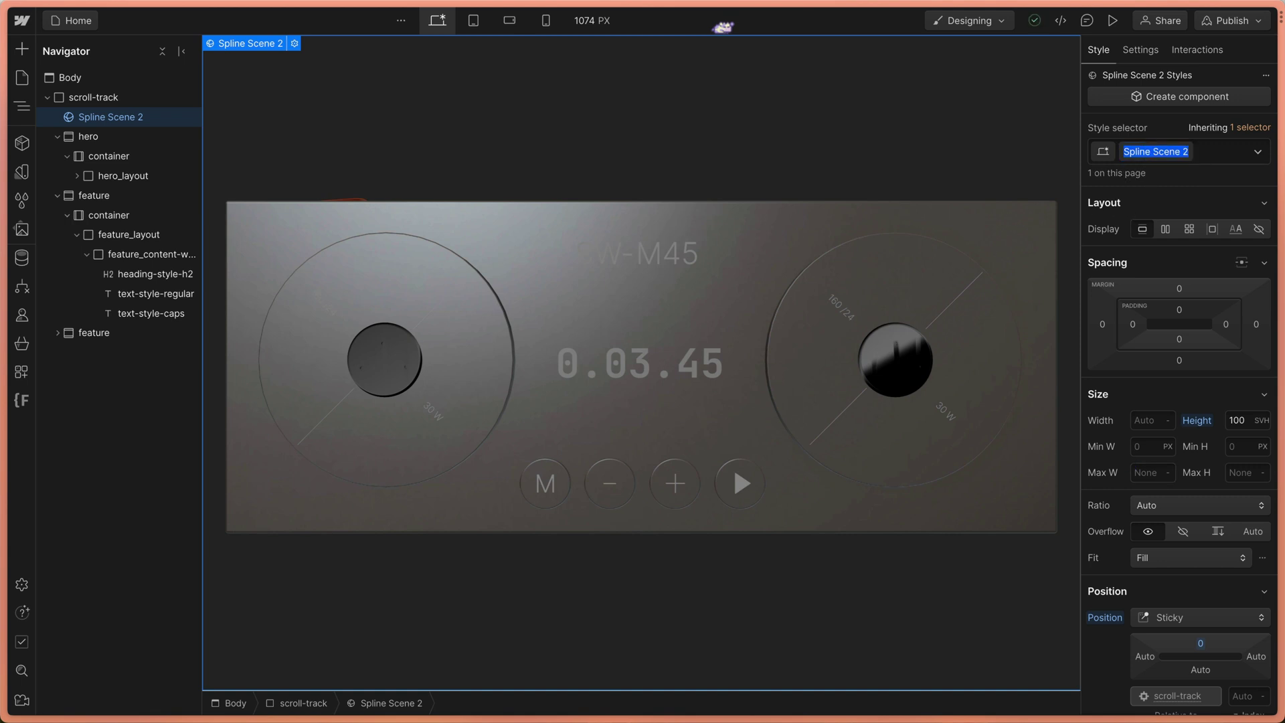
key(BackSpace)
text(spline)
key(Return)
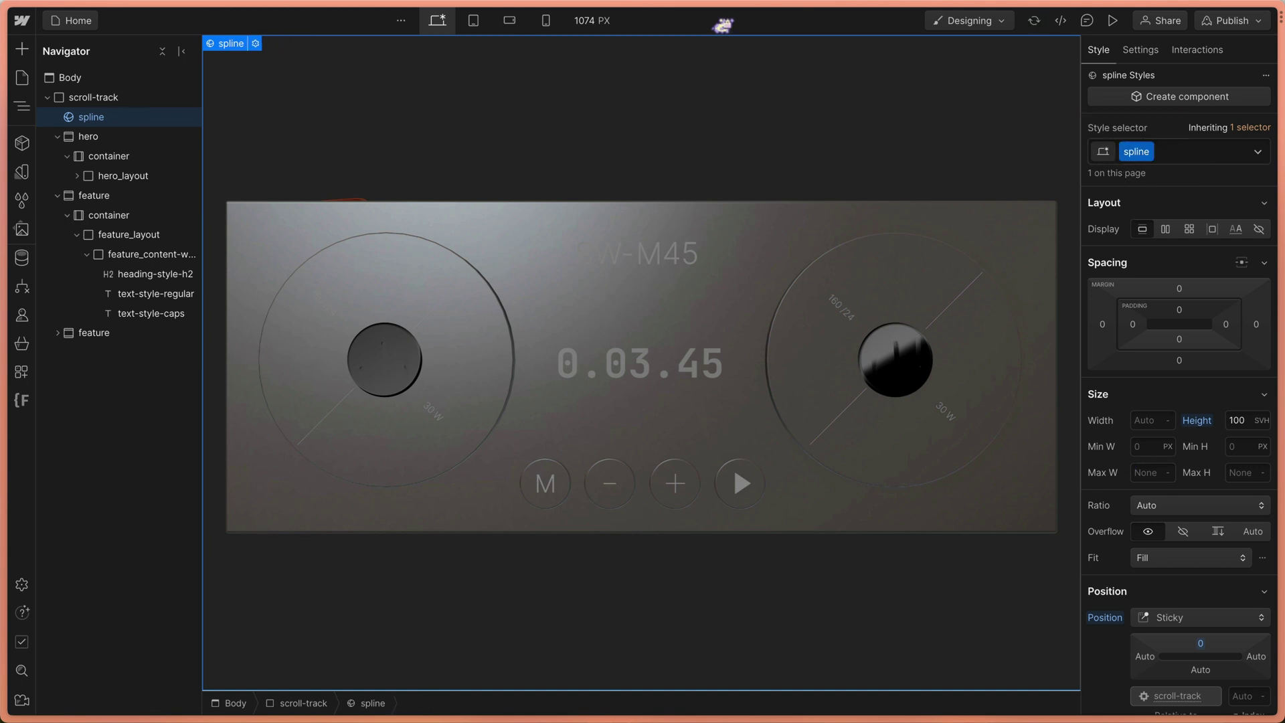
- Set the spline element's z-index to -1 to layer it behind content
scroll(1162, 529, down, 4)
scroll(1162, 528, down, 1)
click(1242, 380)
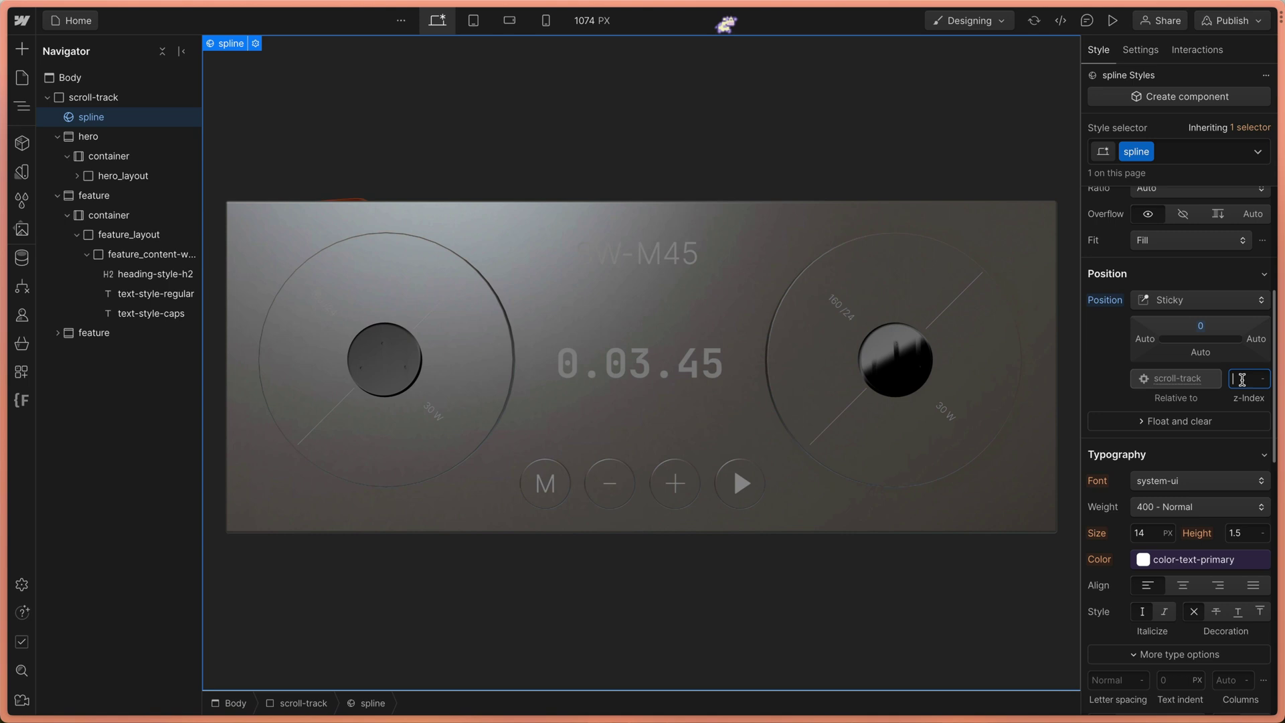
text(-1)
key(Return)
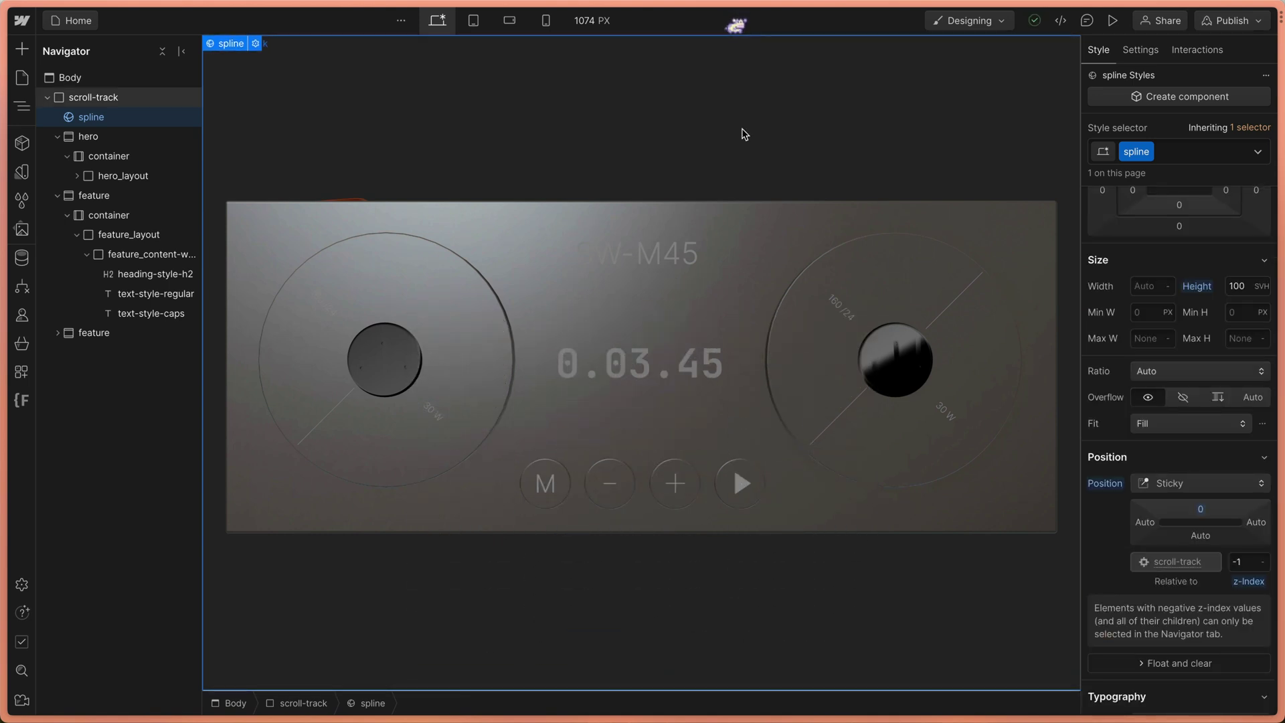
- Give the hero section a -100svh top margin and scroll the canvas to check the overlap
click(121, 136)
scroll(1189, 276, up, 3)
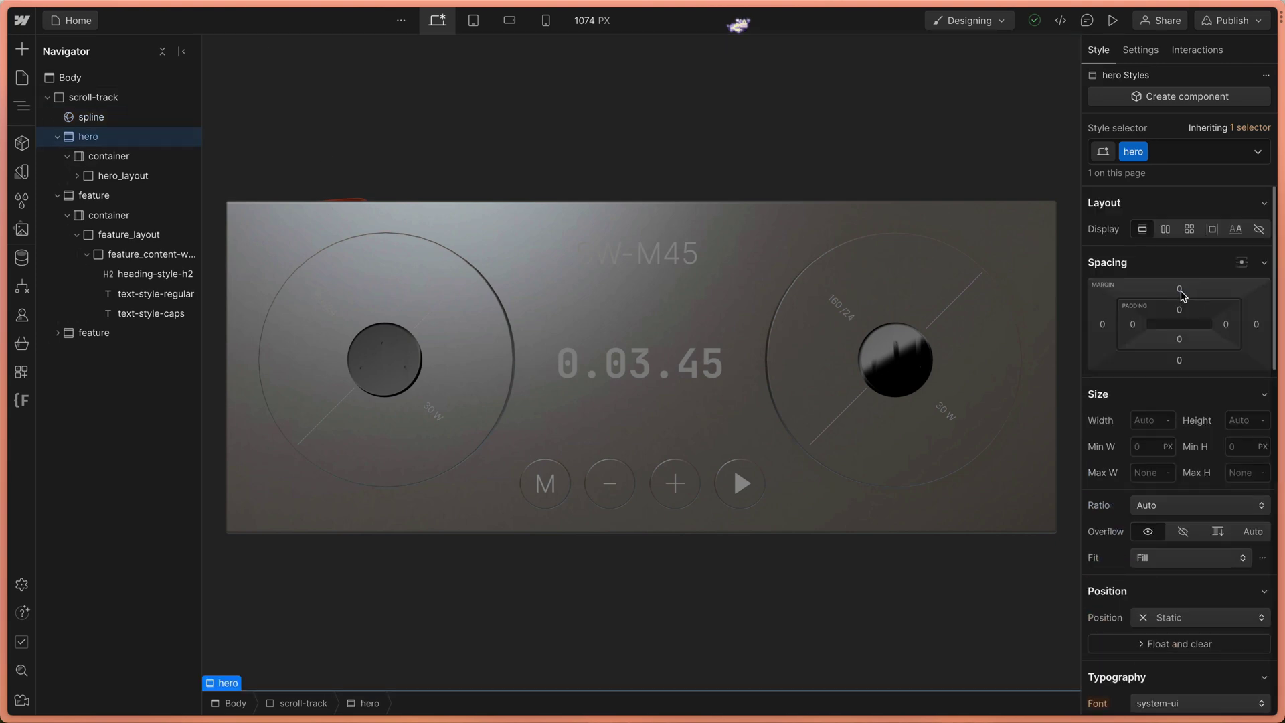
click(1180, 289)
text(-100svh)
key(Return)
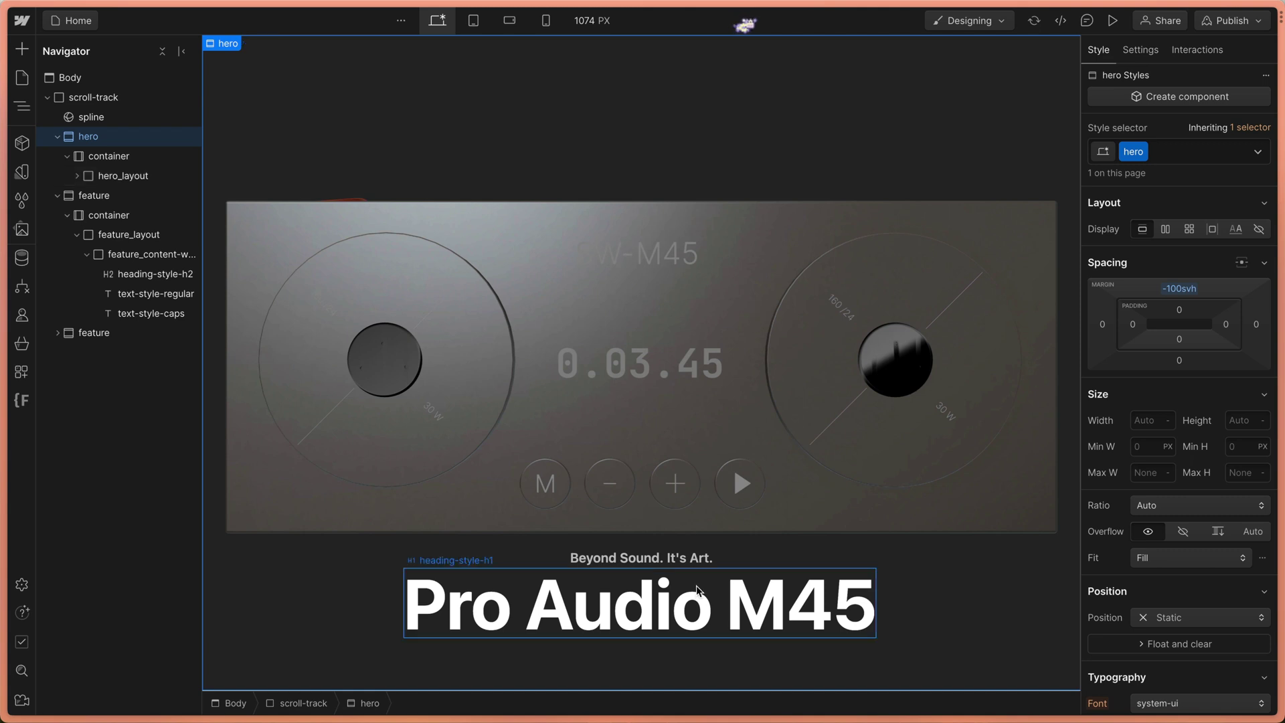
scroll(657, 222, down, 3)
scroll(657, 222, down, 3)
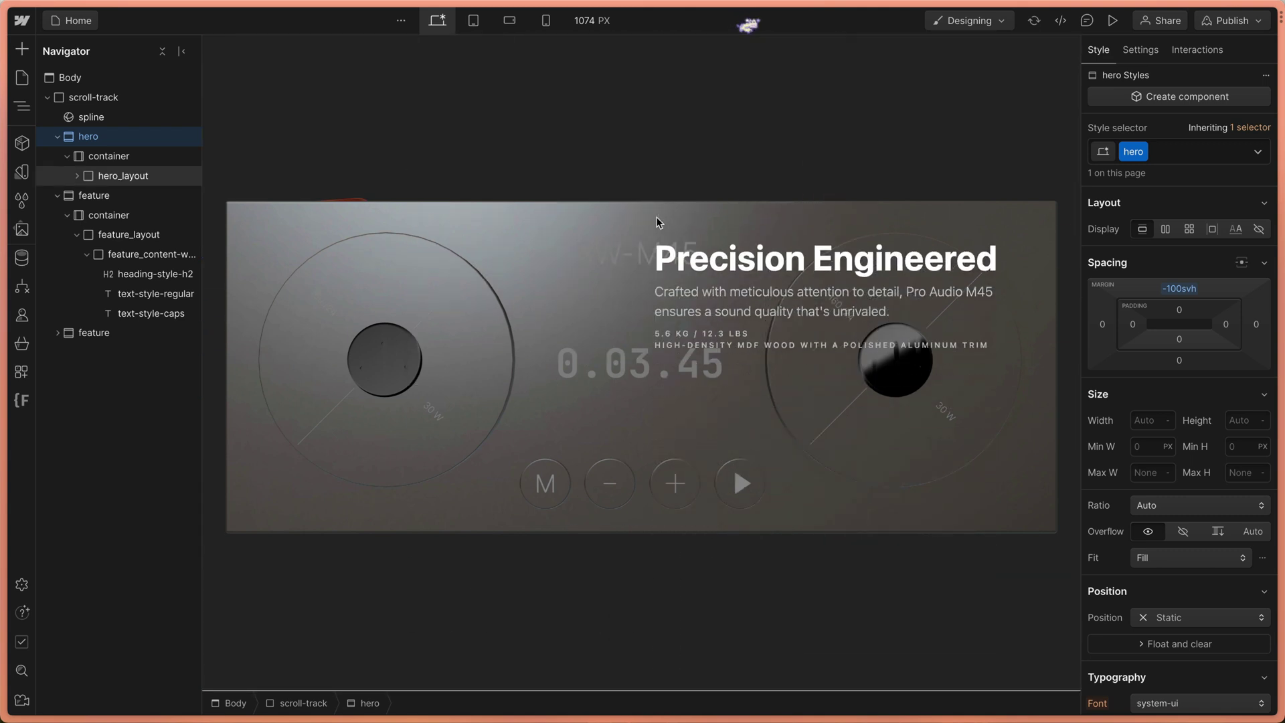
scroll(657, 223, up, 3)
scroll(657, 222, down, 4)
scroll(656, 222, down, 3)
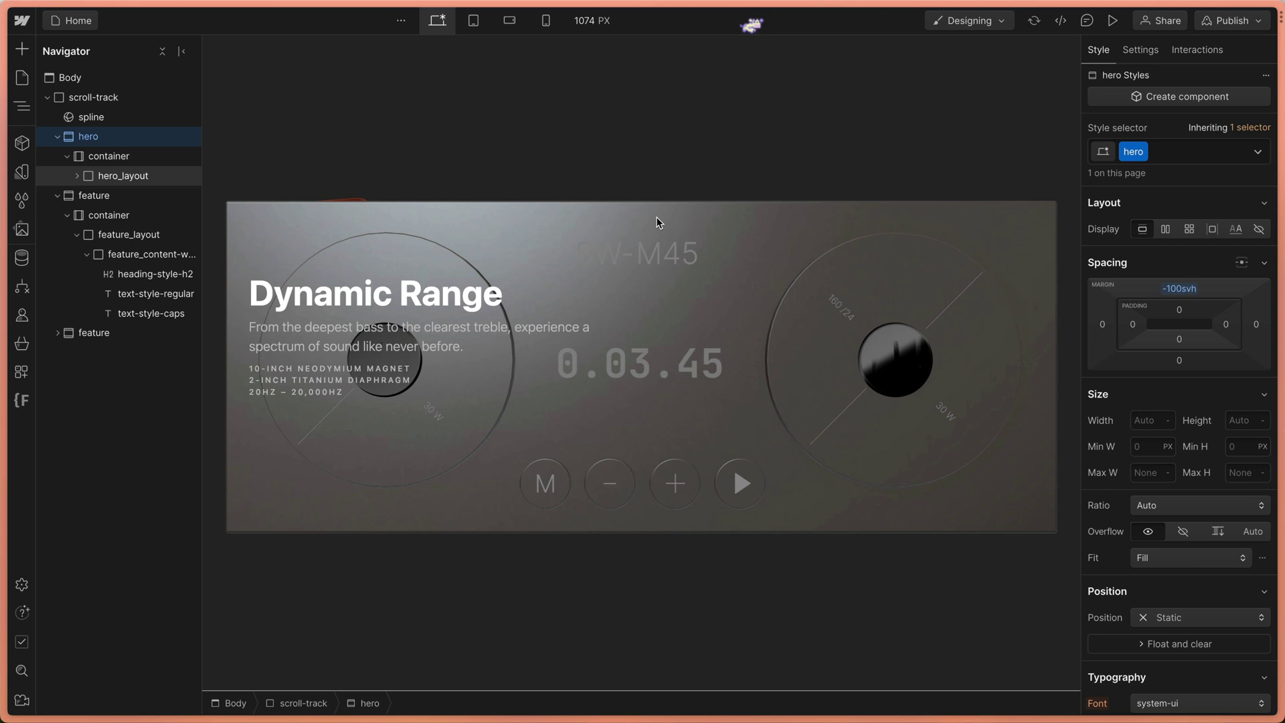
scroll(657, 223, up, 8)
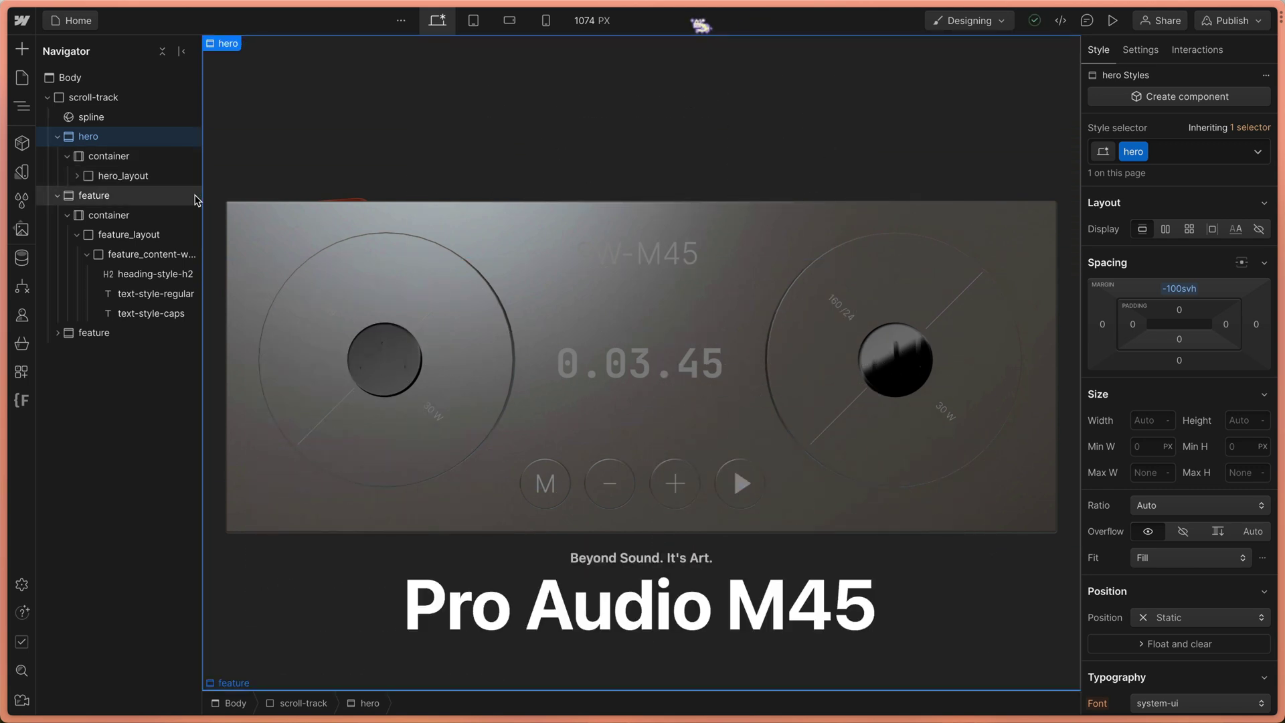
- Add a While scrolling in view trigger to scroll-track, limited to desktop only
click(141, 97)
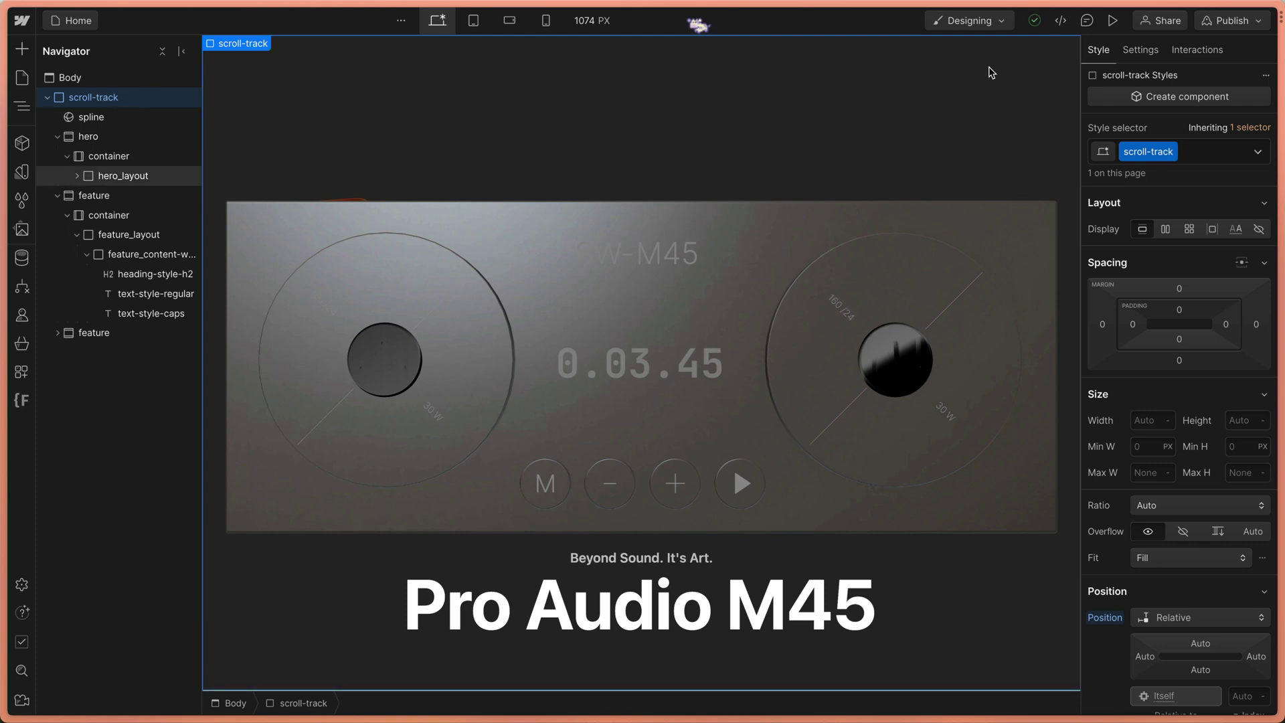
click(1198, 50)
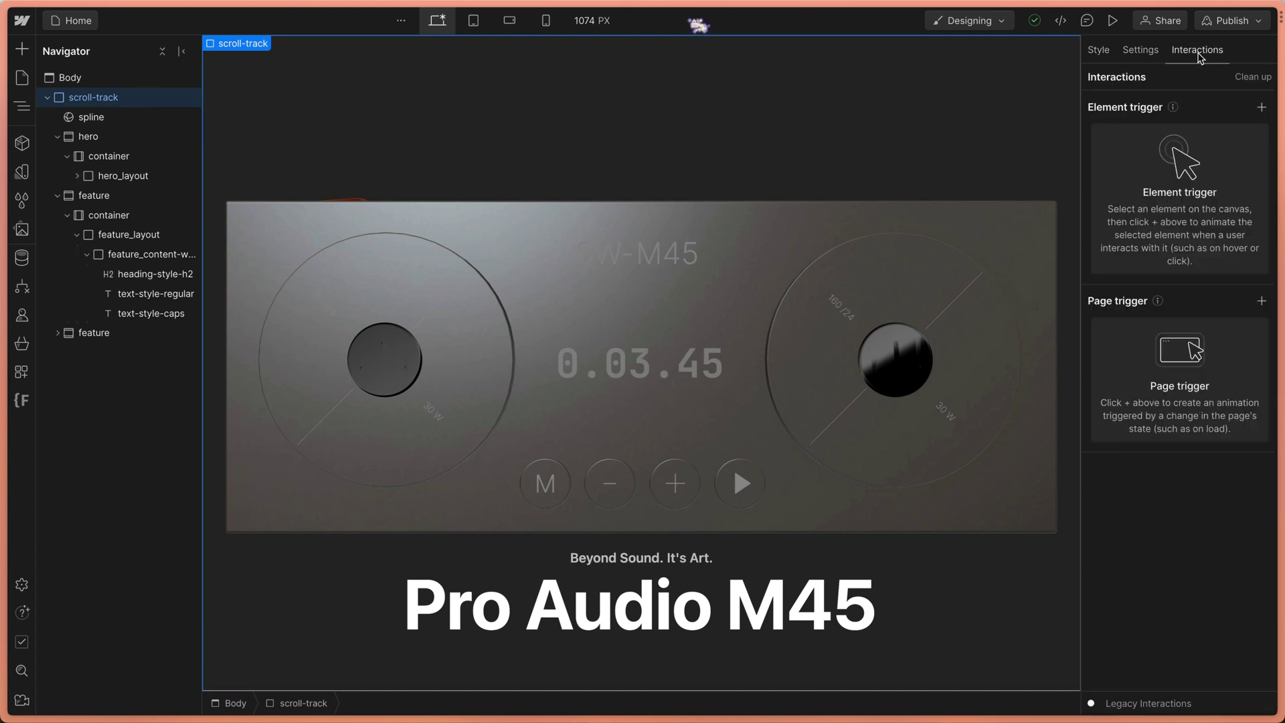
click(1262, 107)
click(1176, 220)
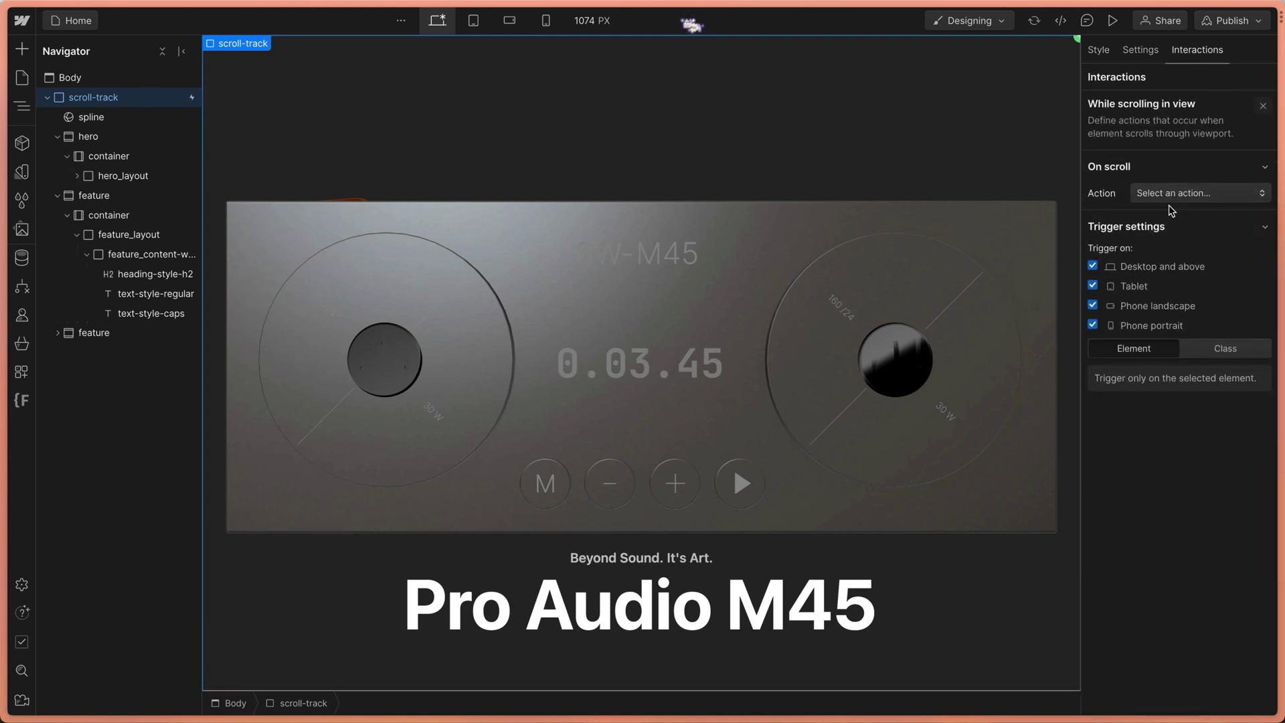
click(1093, 285)
click(1093, 305)
click(1093, 325)
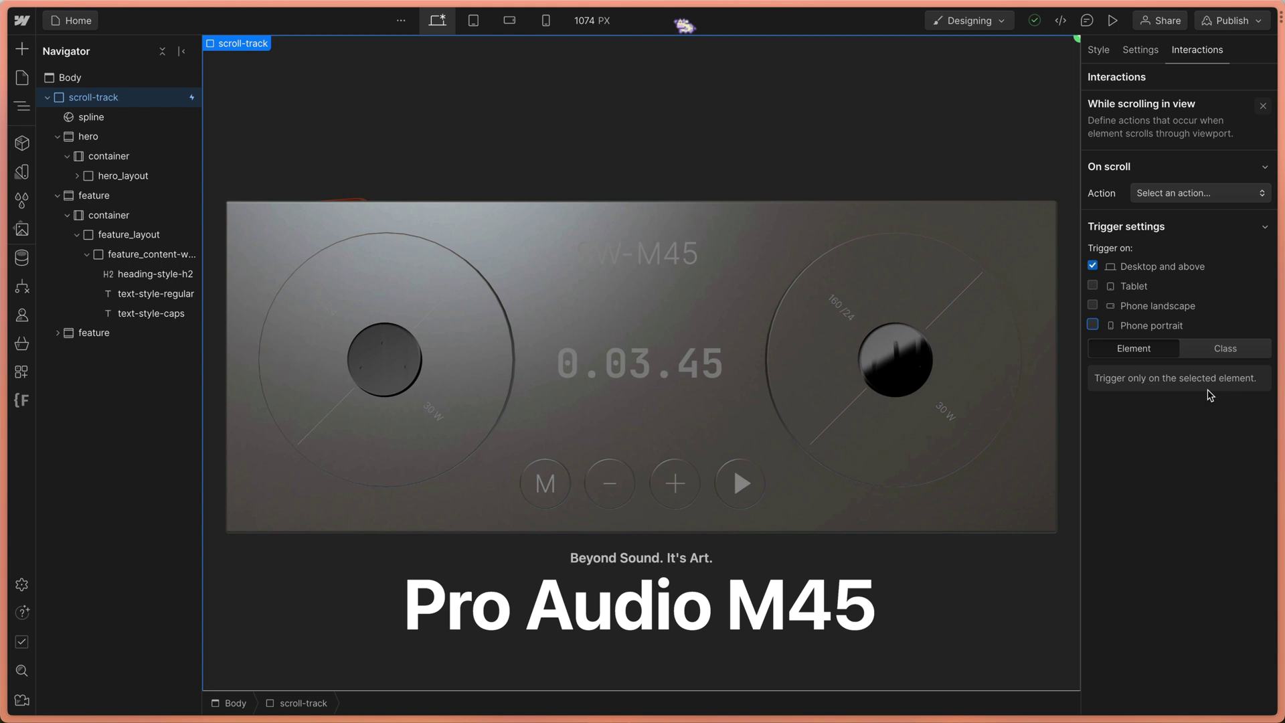
- Play a scroll animation that starts when the element is fully visible
click(1173, 193)
click(1178, 230)
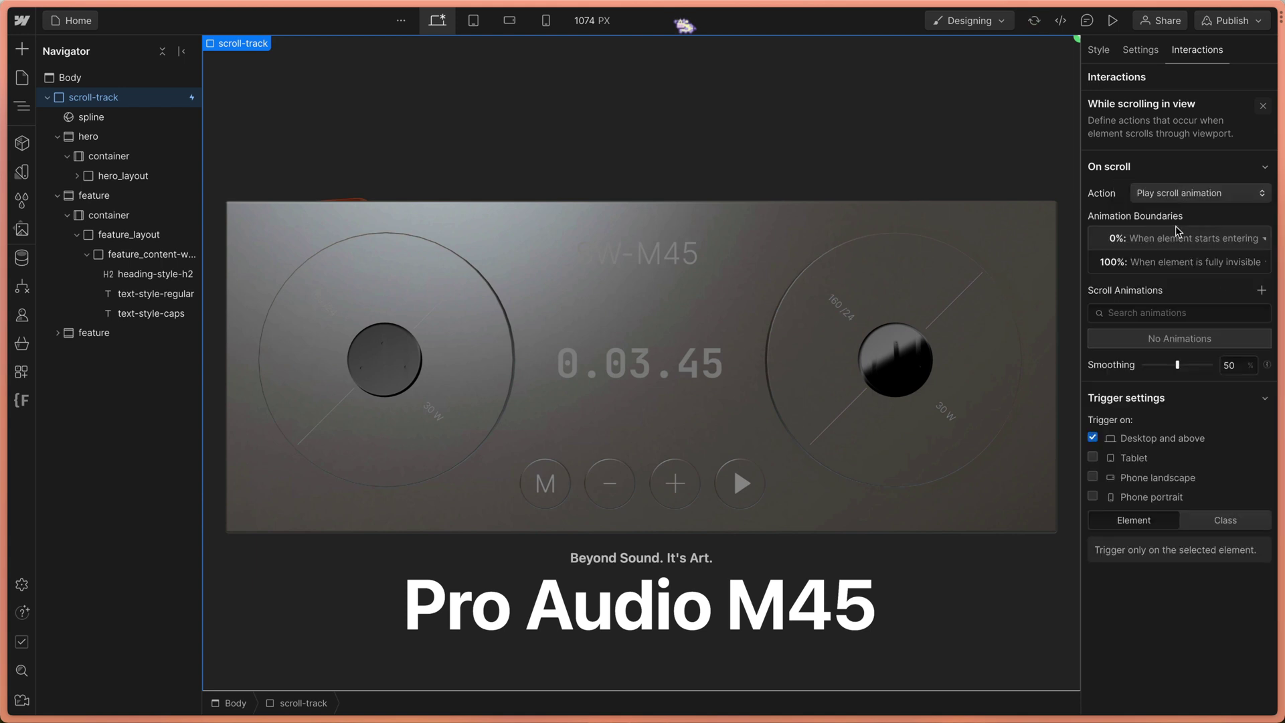
click(1179, 239)
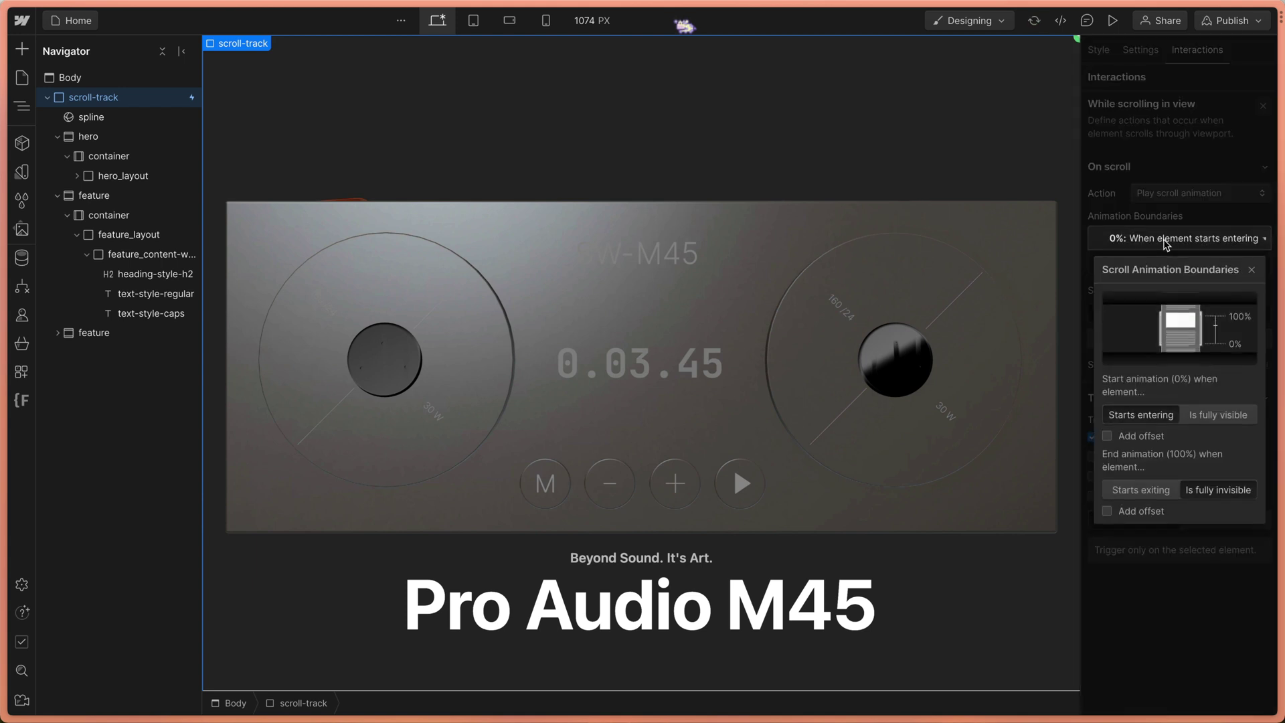
click(1203, 415)
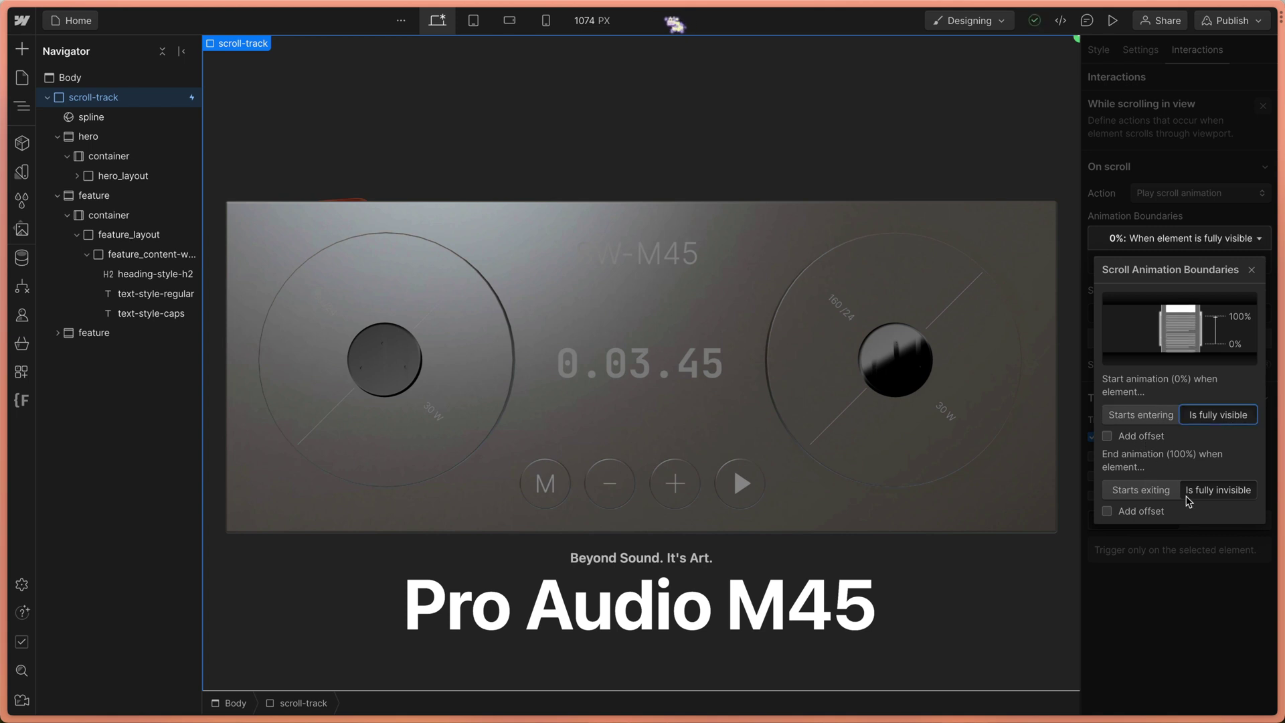
click(1185, 583)
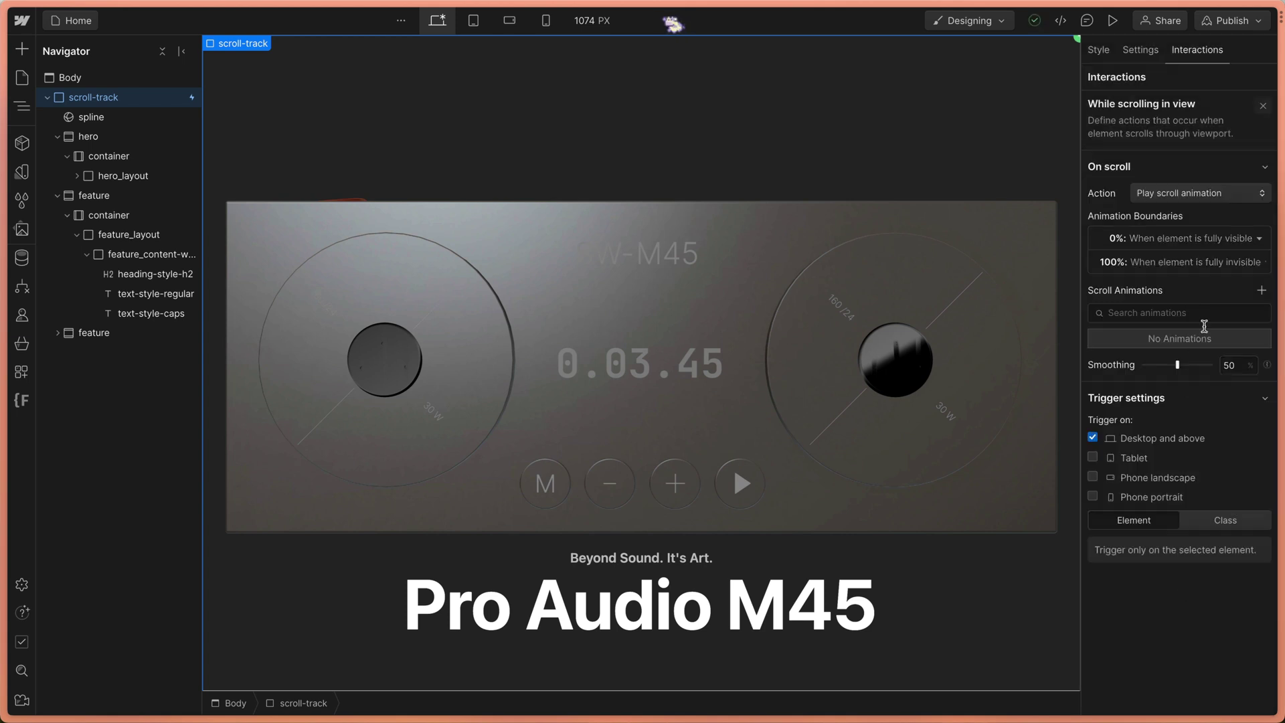
- Create a scroll animation on the spline element with a Spline action targeting the speaker object
click(1262, 290)
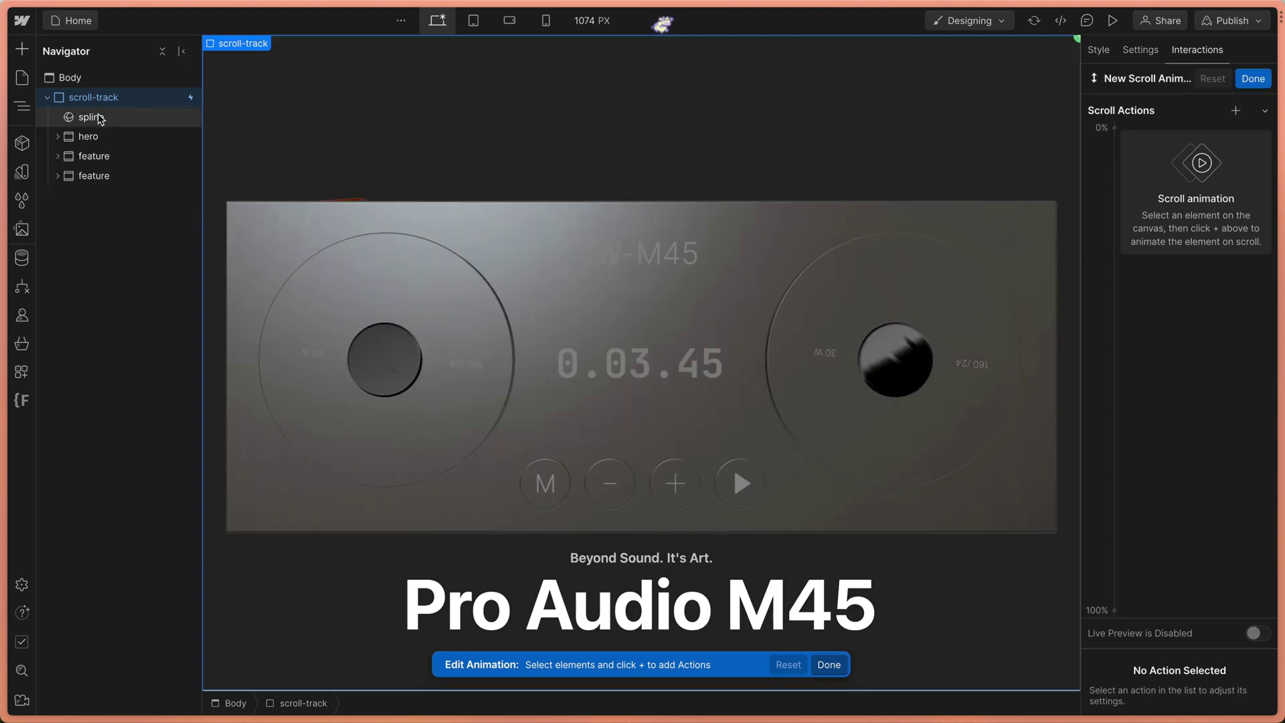
click(908, 151)
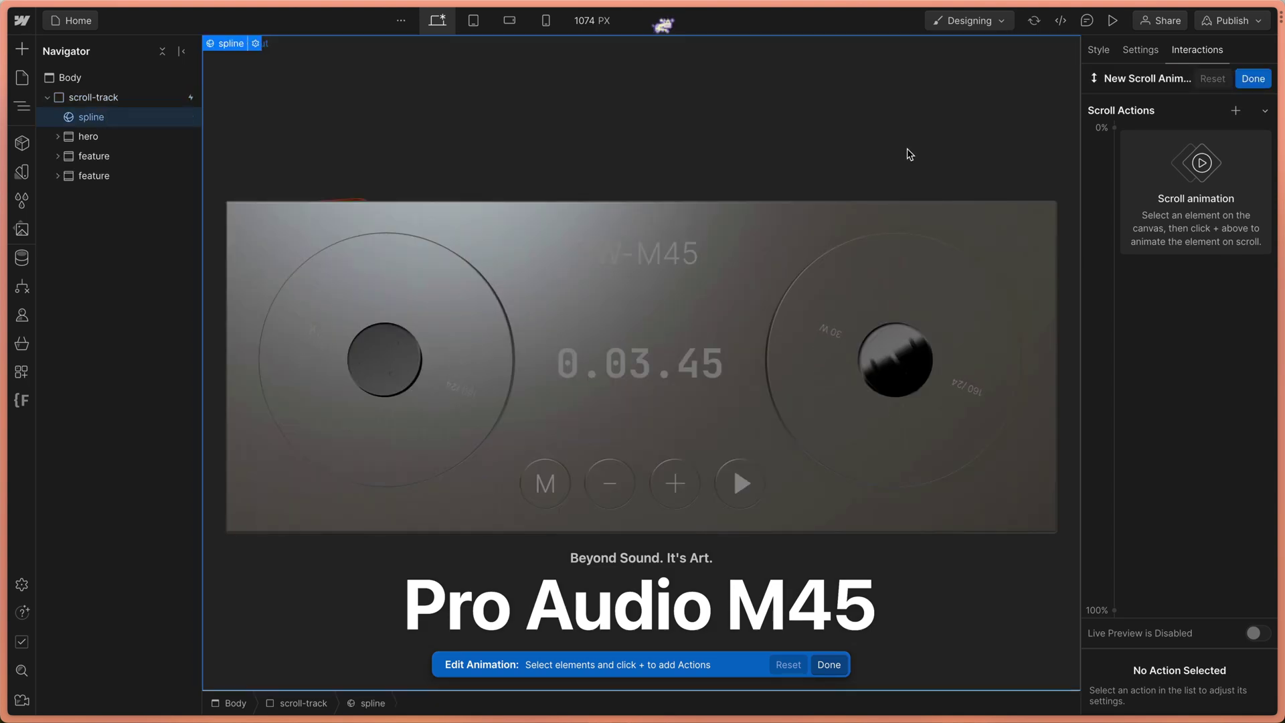
click(1115, 127)
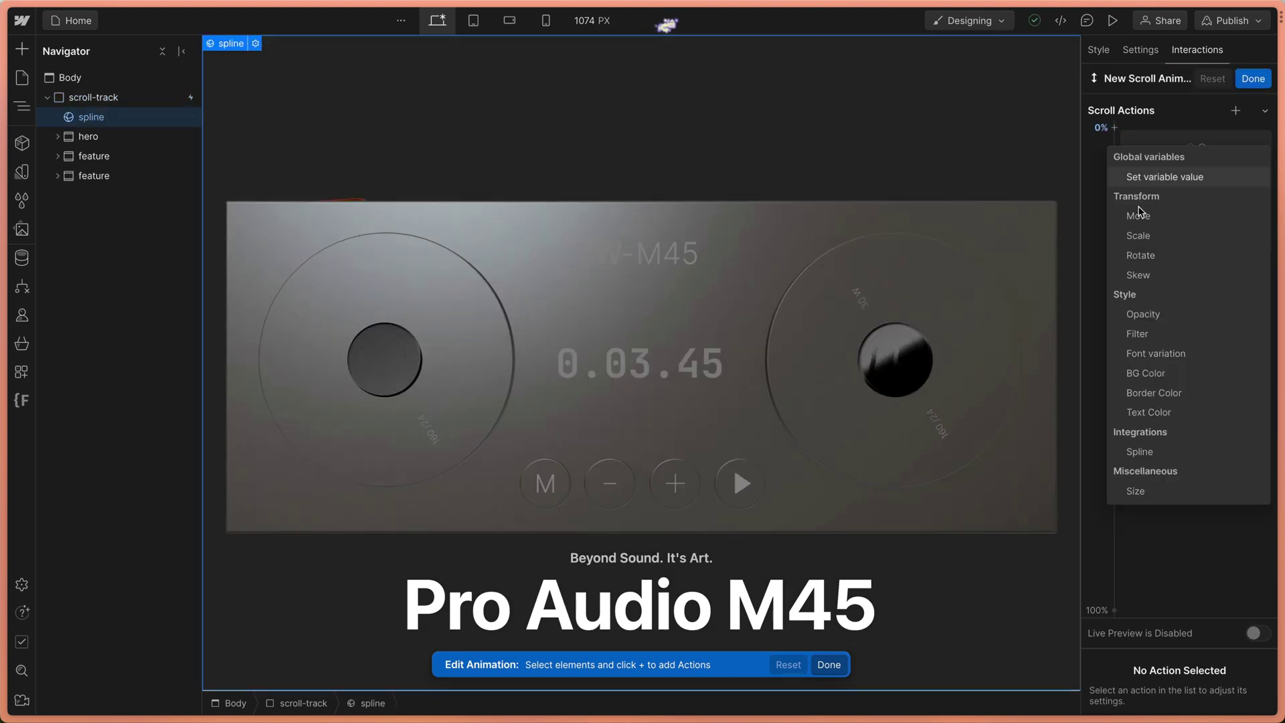
click(1148, 455)
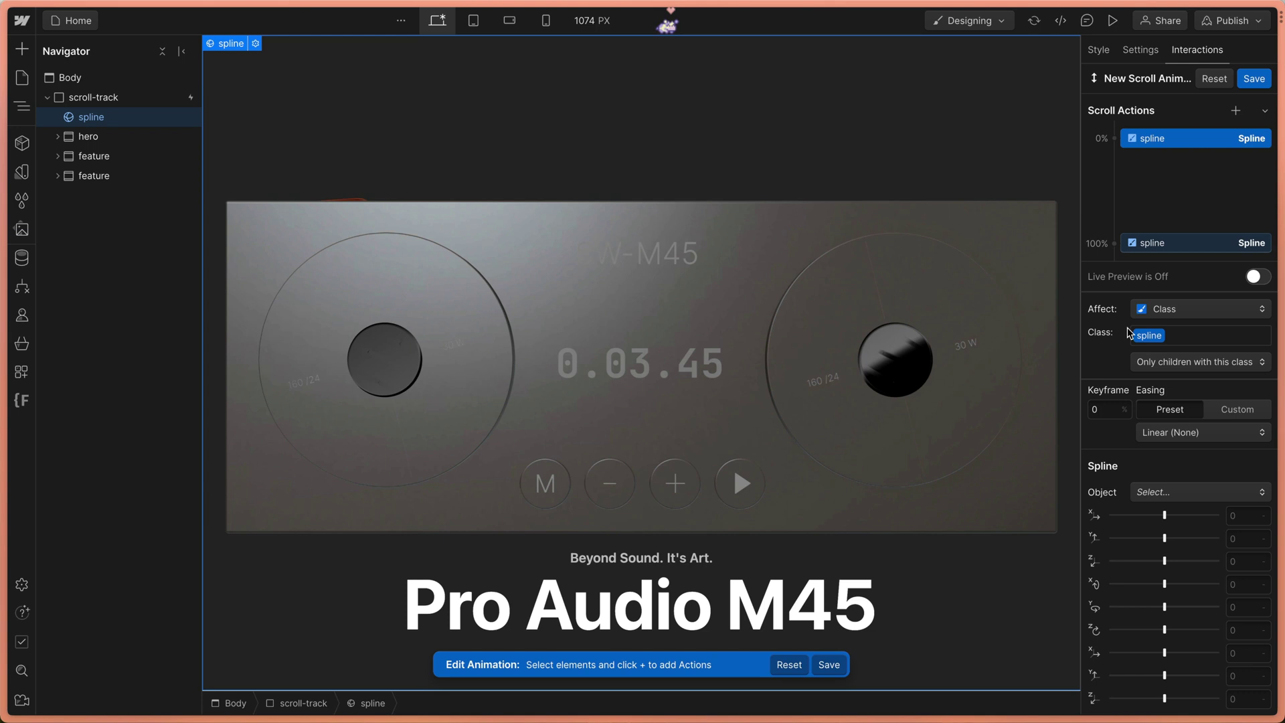
click(1159, 493)
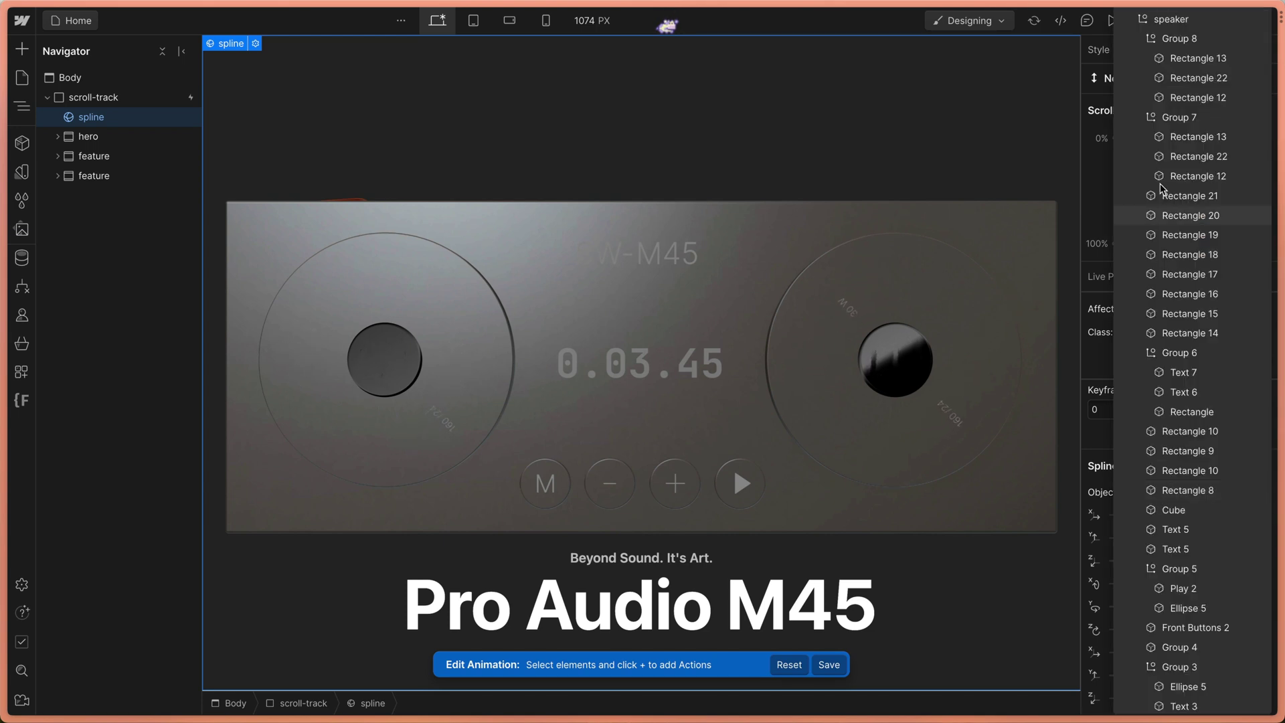
click(1165, 25)
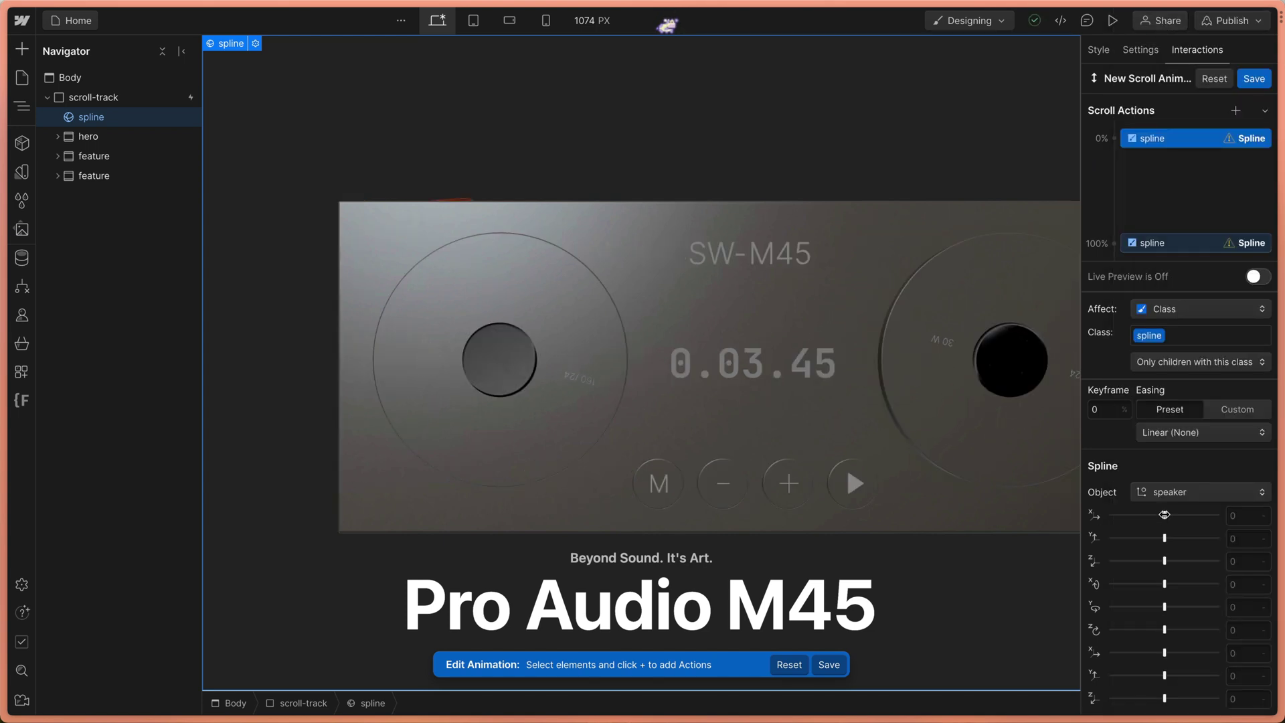
- Set the speaker's 0% keyframe to X and Y 105 with rotation 0.6
drag(1165, 516, 1166, 517)
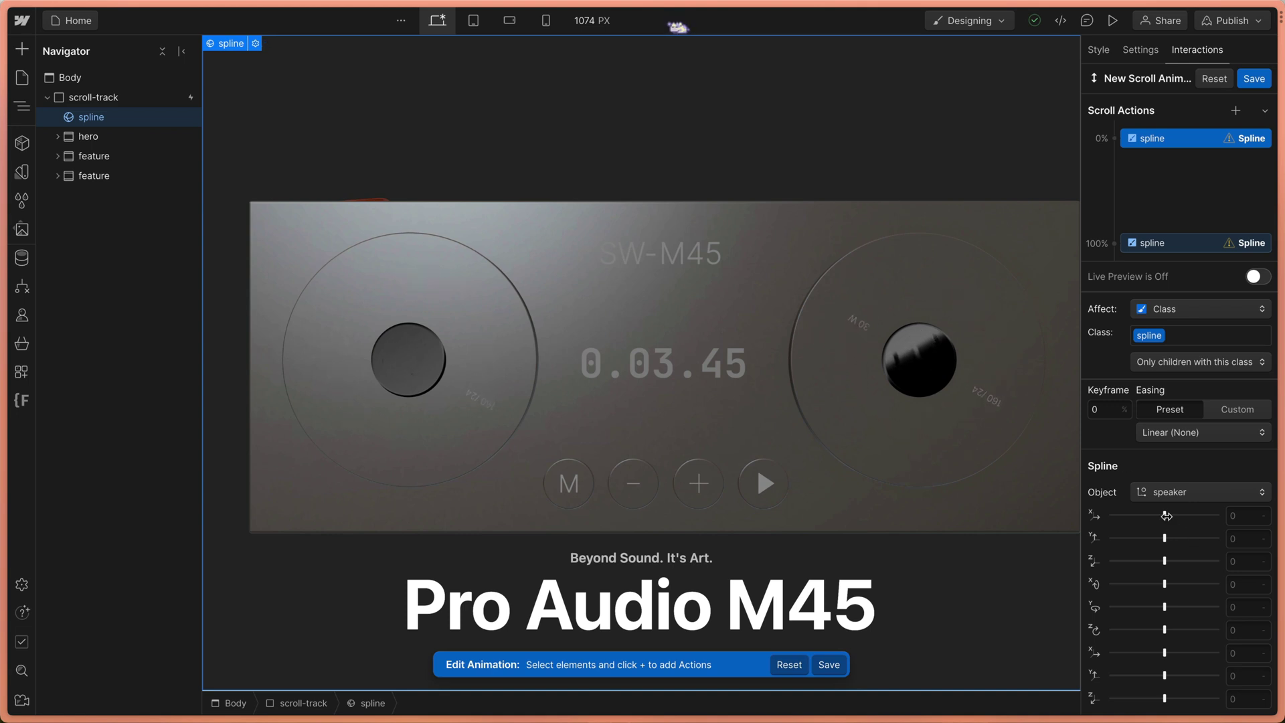
drag(1167, 516, 1168, 538)
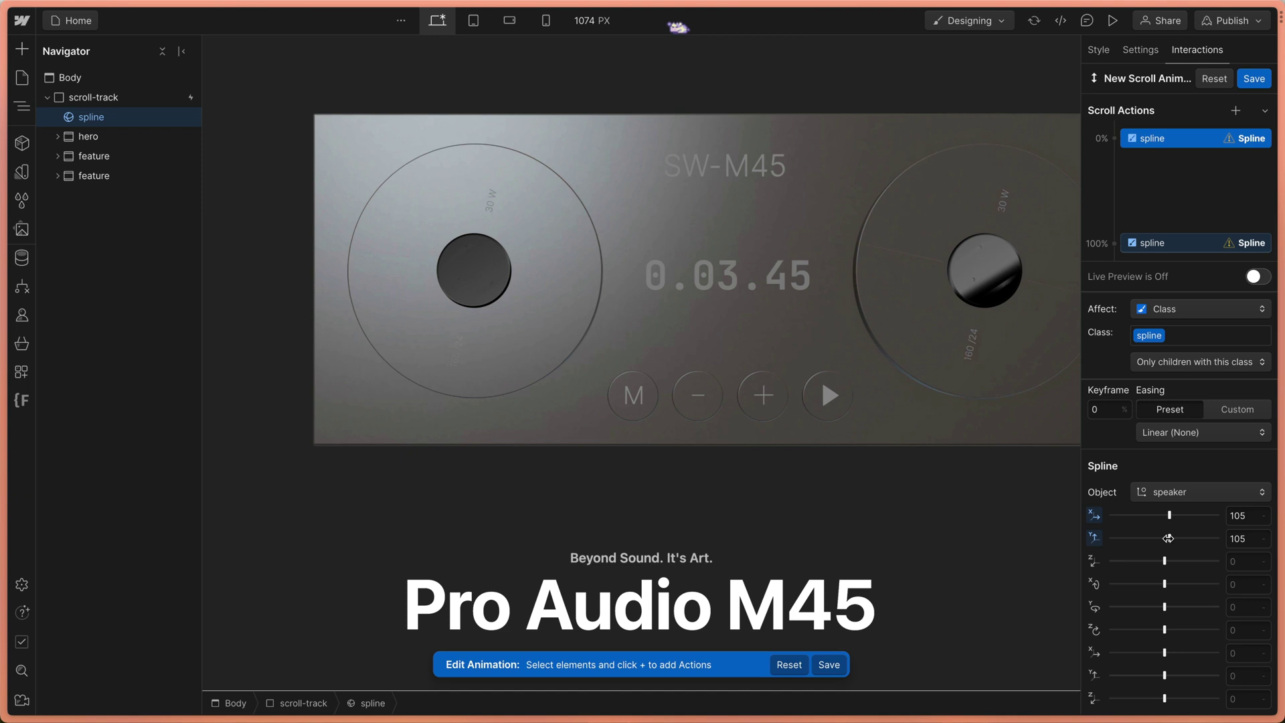
drag(1165, 607, 1170, 608)
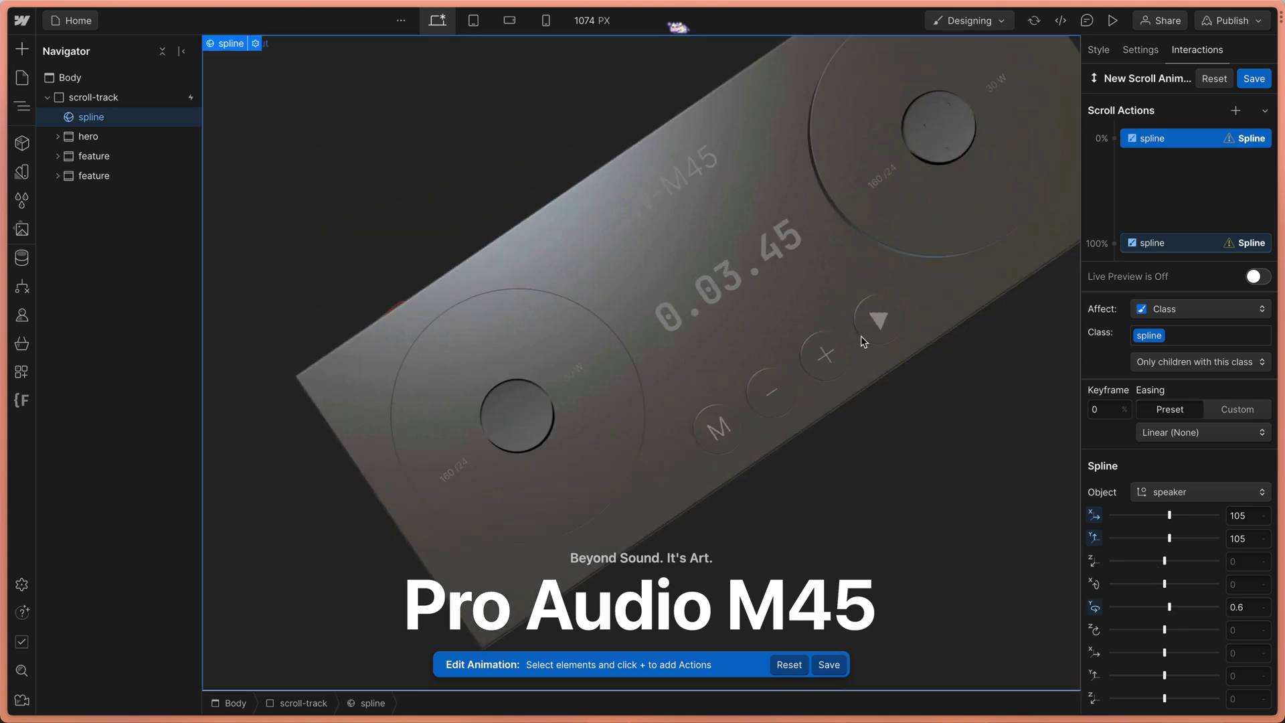
- Preview the page, scroll to test the tilted speaker animation, then exit preview
click(1113, 20)
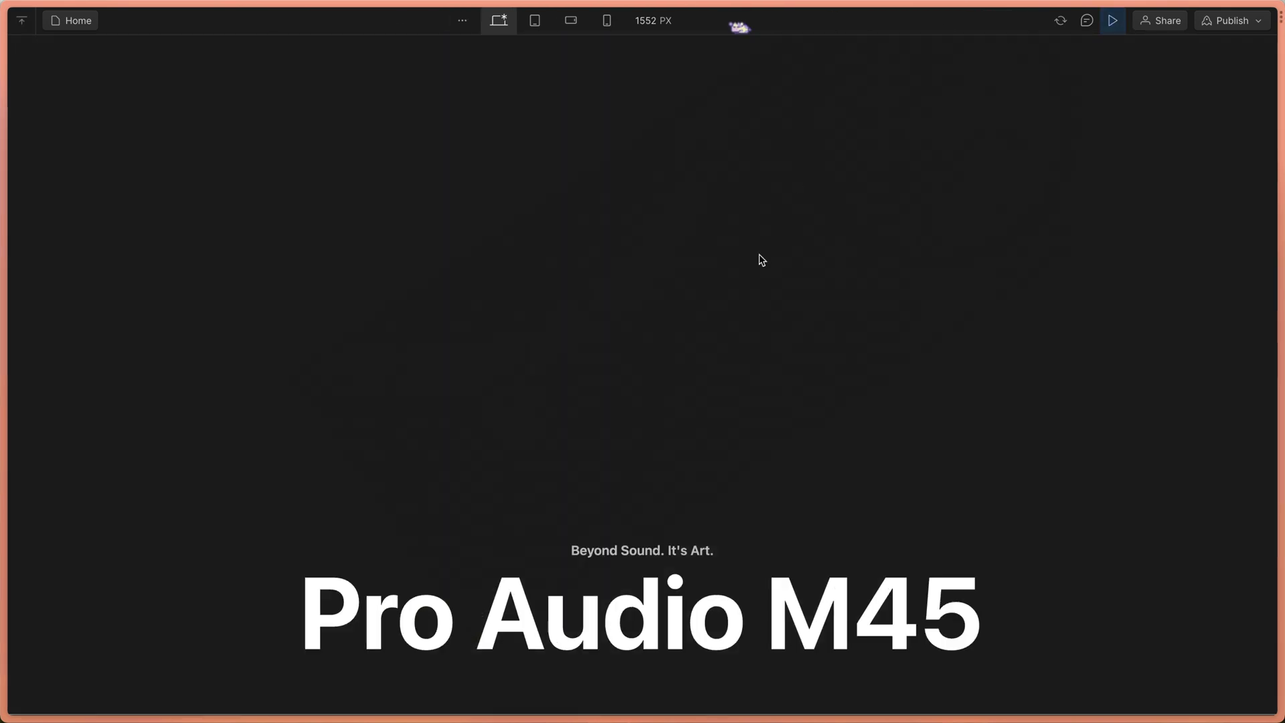
scroll(829, 292, down, 2)
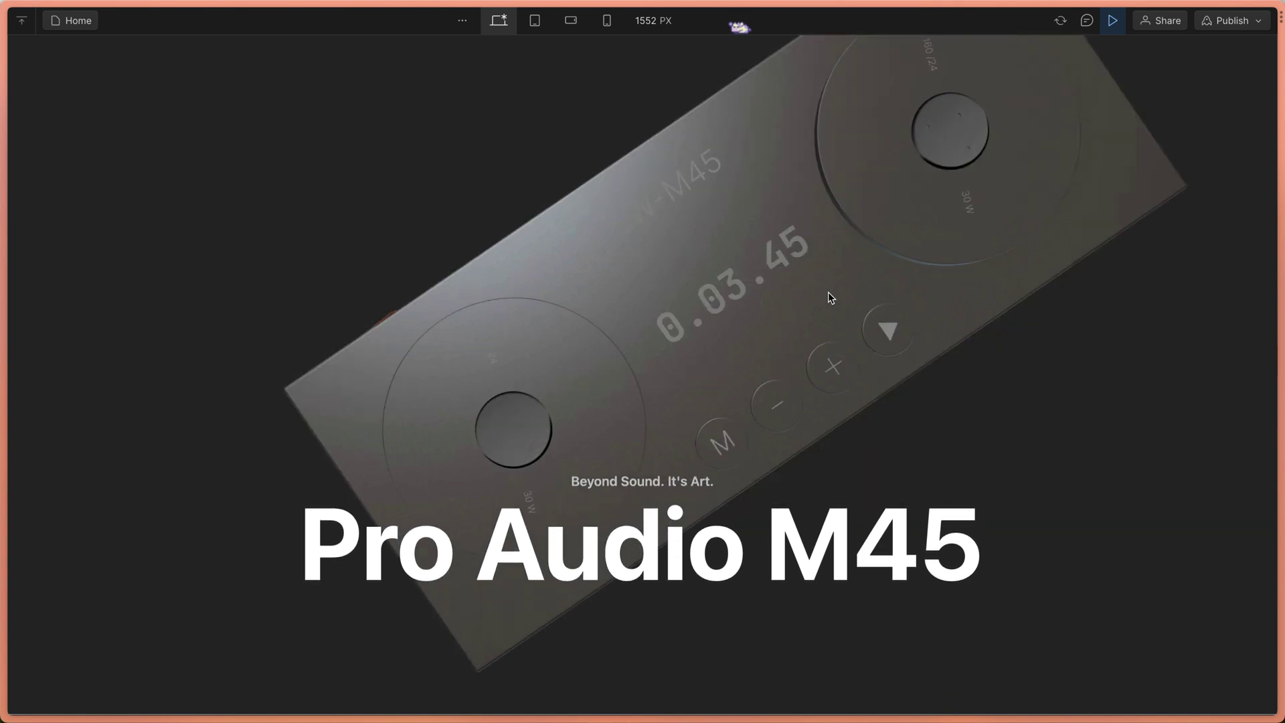
scroll(829, 298, up, 2)
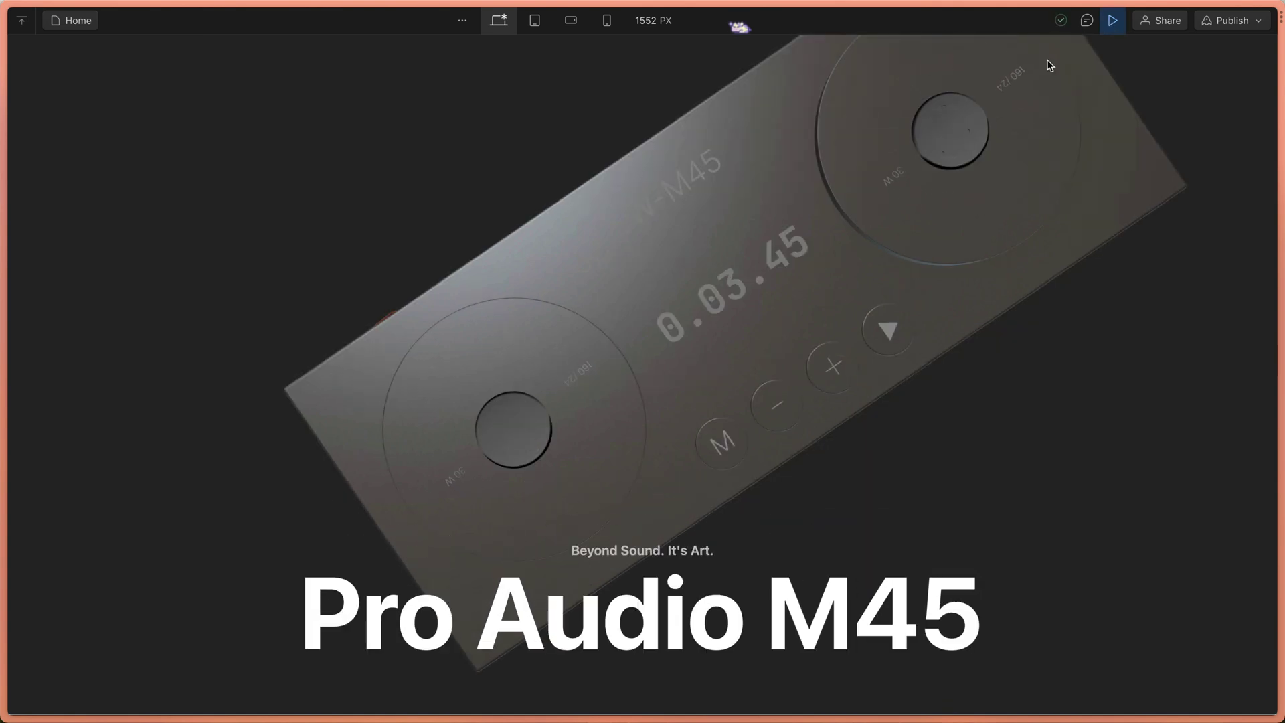
key(super+shift+p)
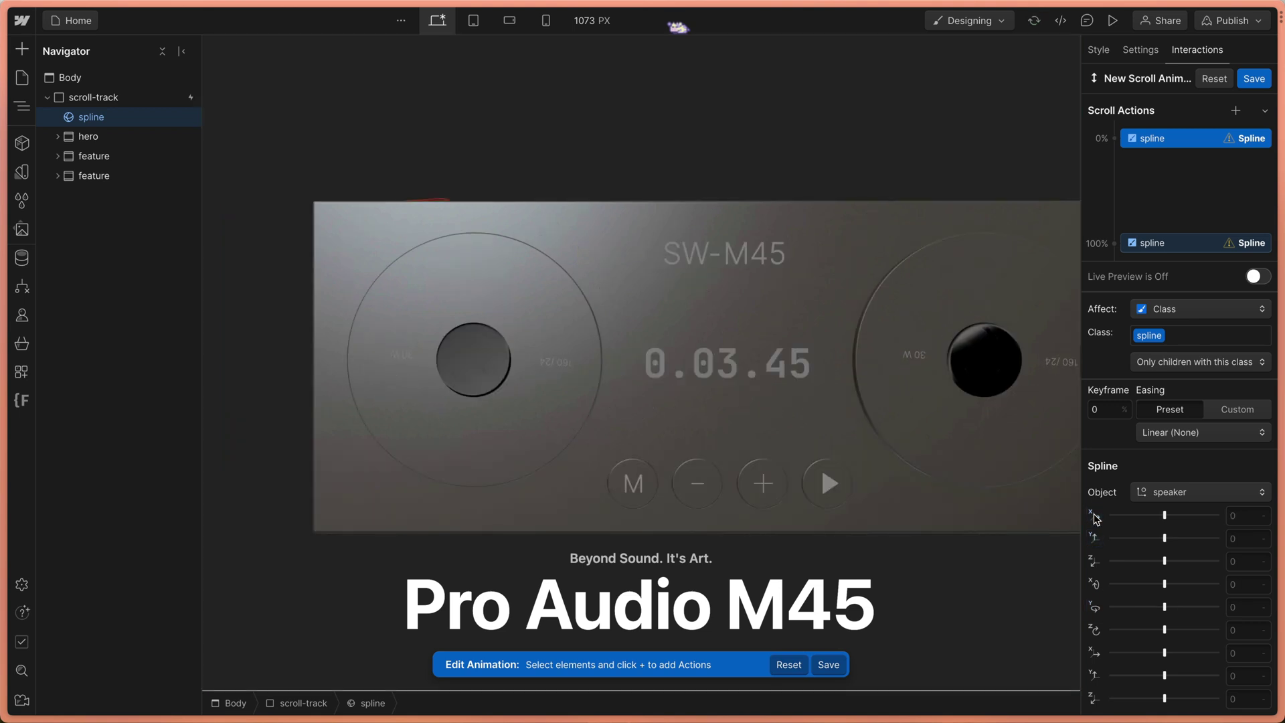
- Set the speaker's 0% keyframe X, Y and Z position to 0
click(1251, 516)
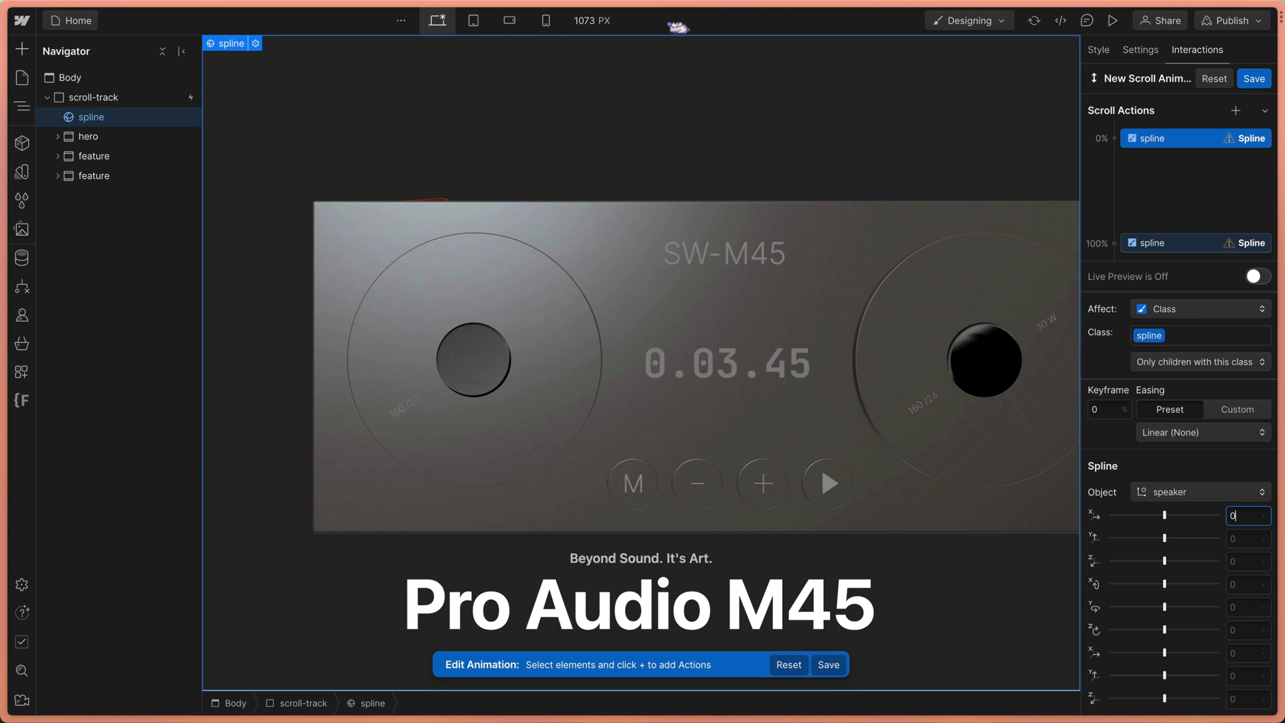
key(Tab)
key(Tab)
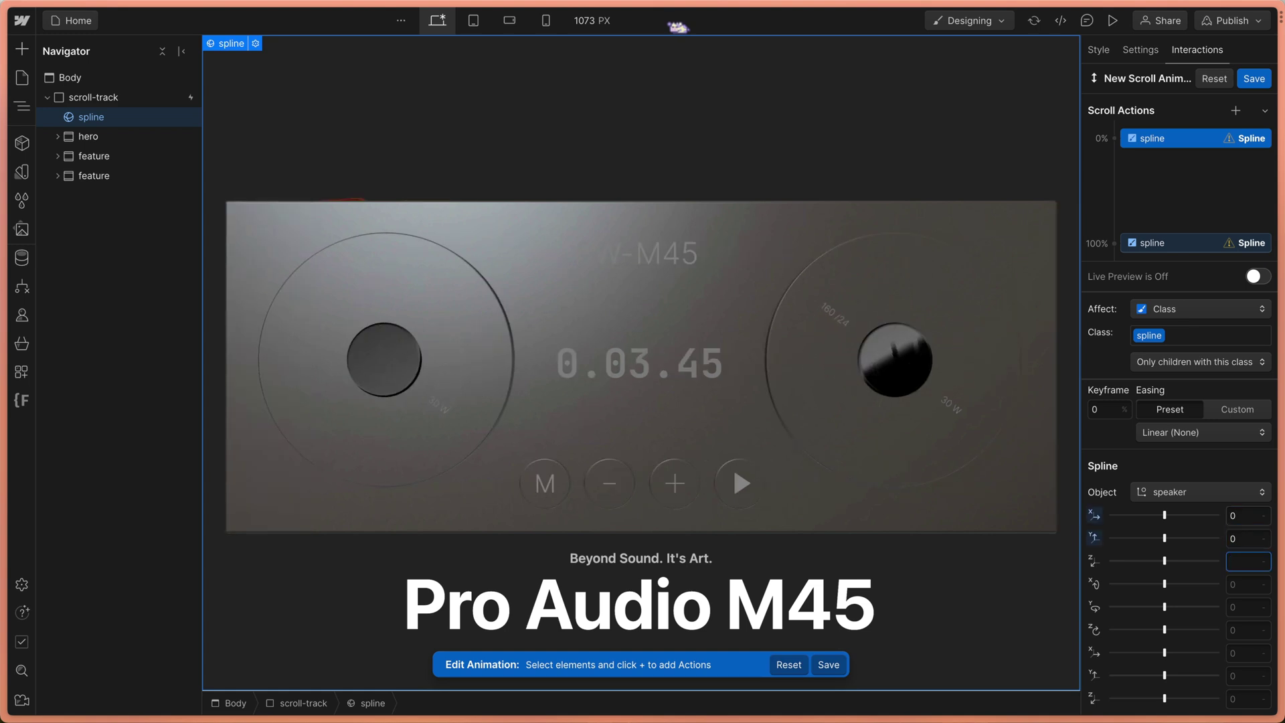
key(Tab)
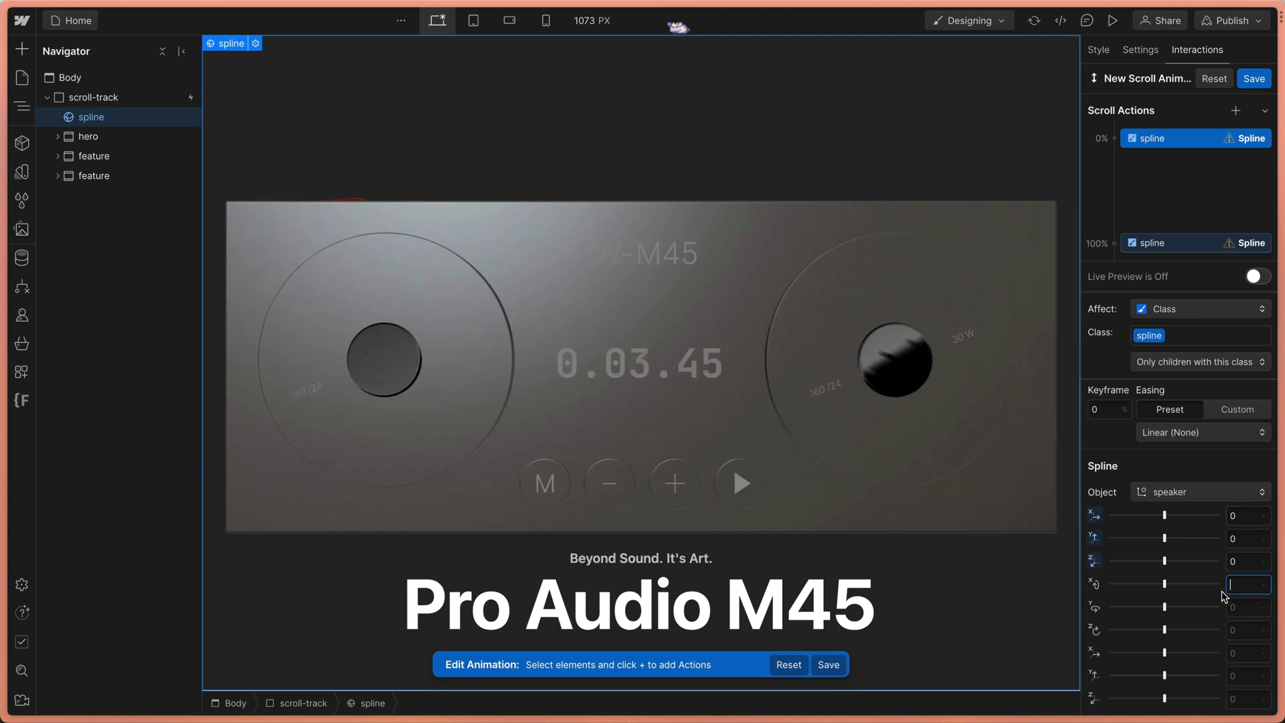
click(1244, 611)
- Set its rotations to 0 and its scale to 1 on X, Y and Z
key(Tab)
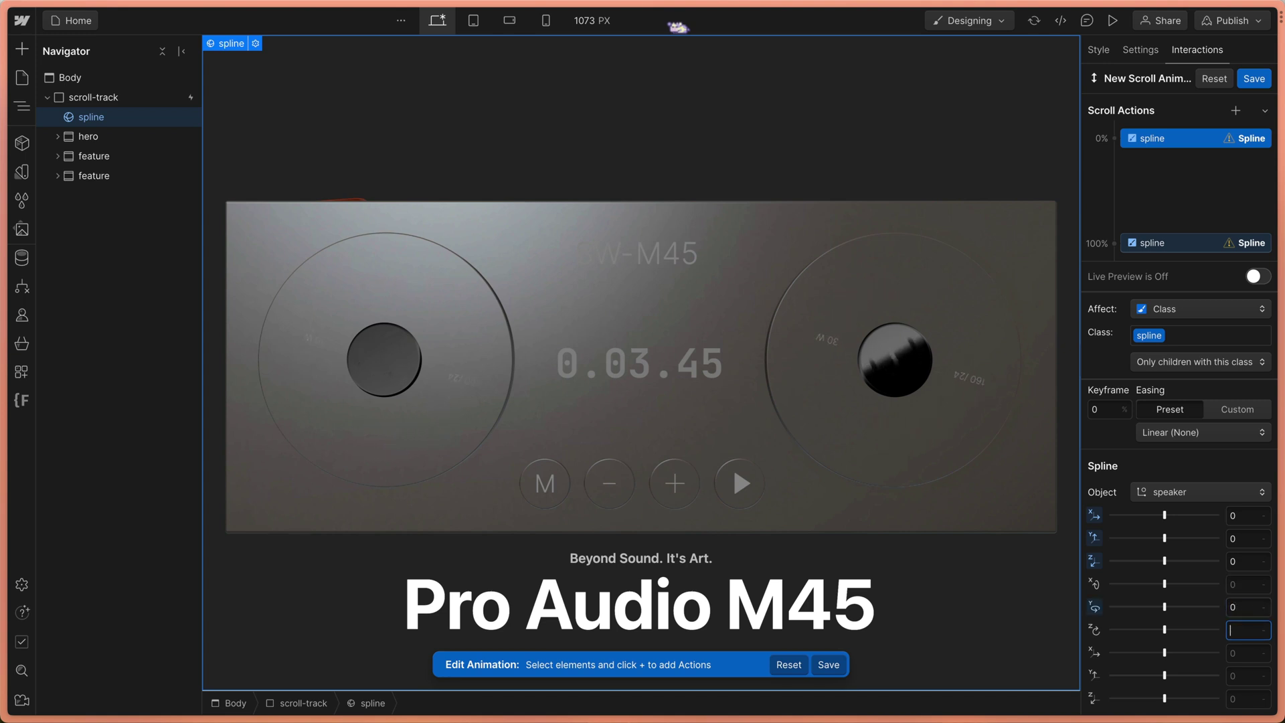
text(0)
key(Tab)
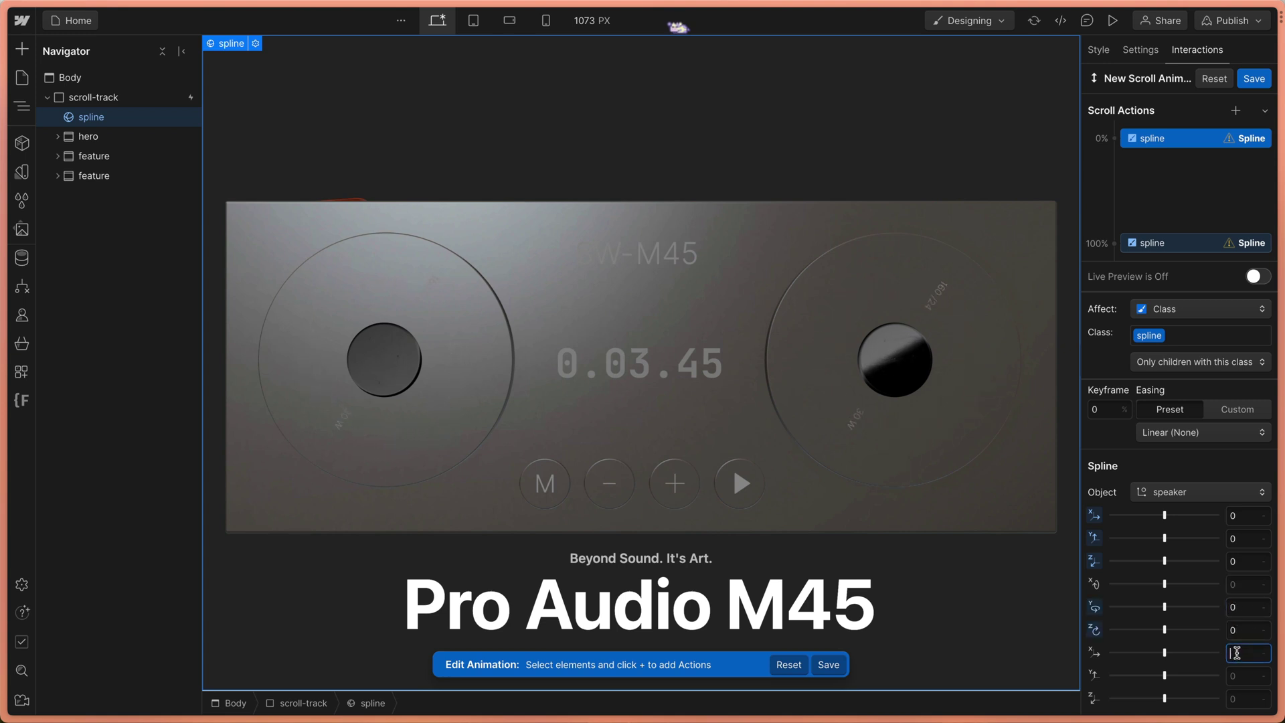
text(1)
key(Tab)
text(1)
key(Tab)
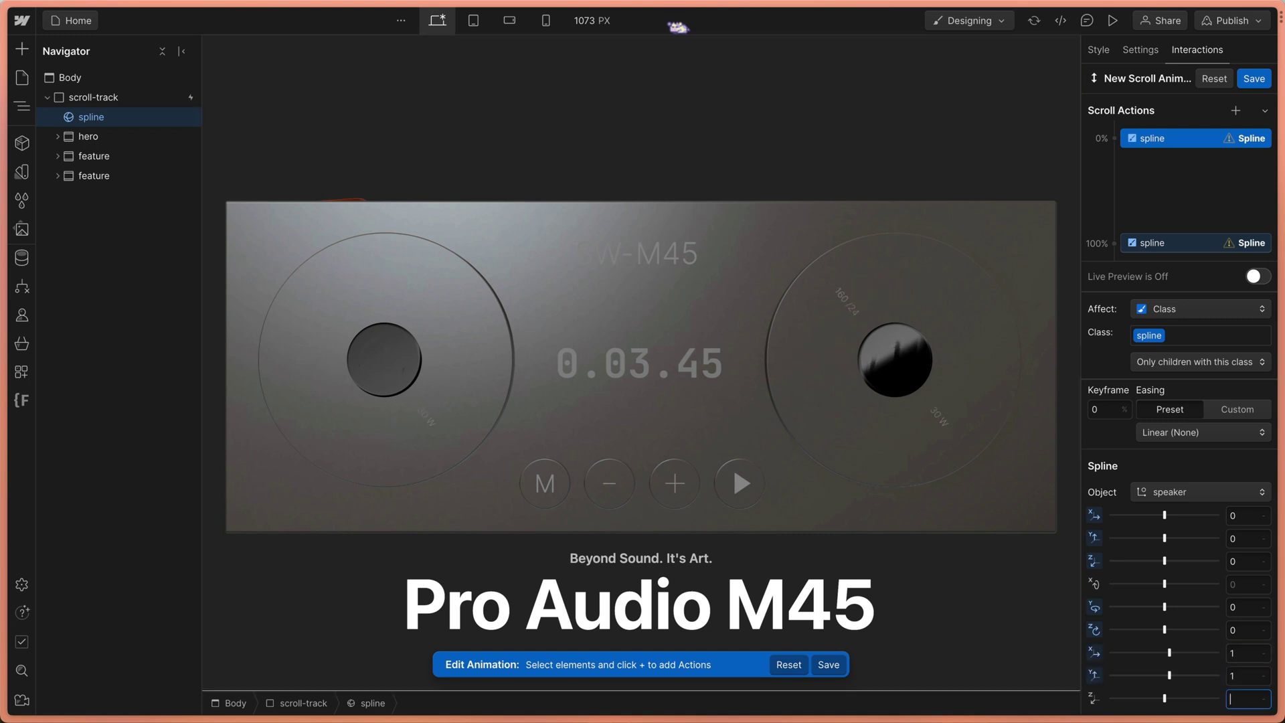
text(1)
key(Tab)
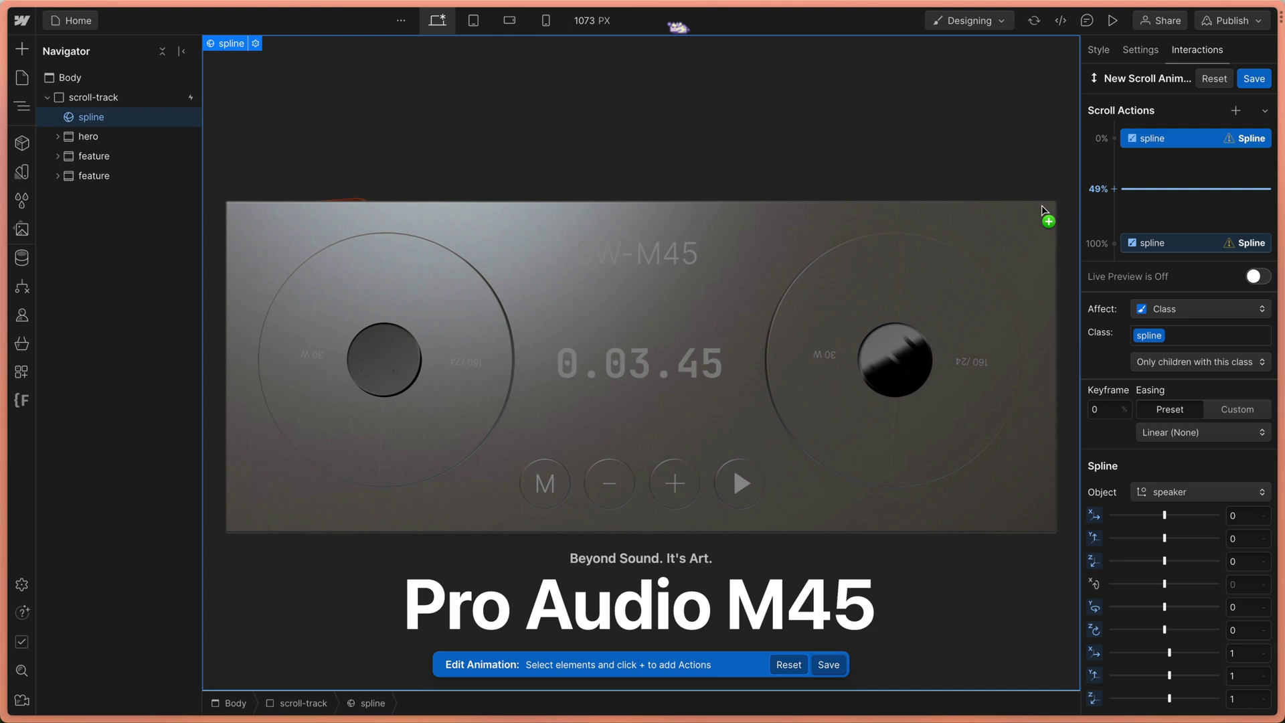
- Turn on Live Preview and scroll the canvas to test the speaker animation
scroll(941, 249, down, 3)
scroll(1028, 249, up, 3)
click(1256, 277)
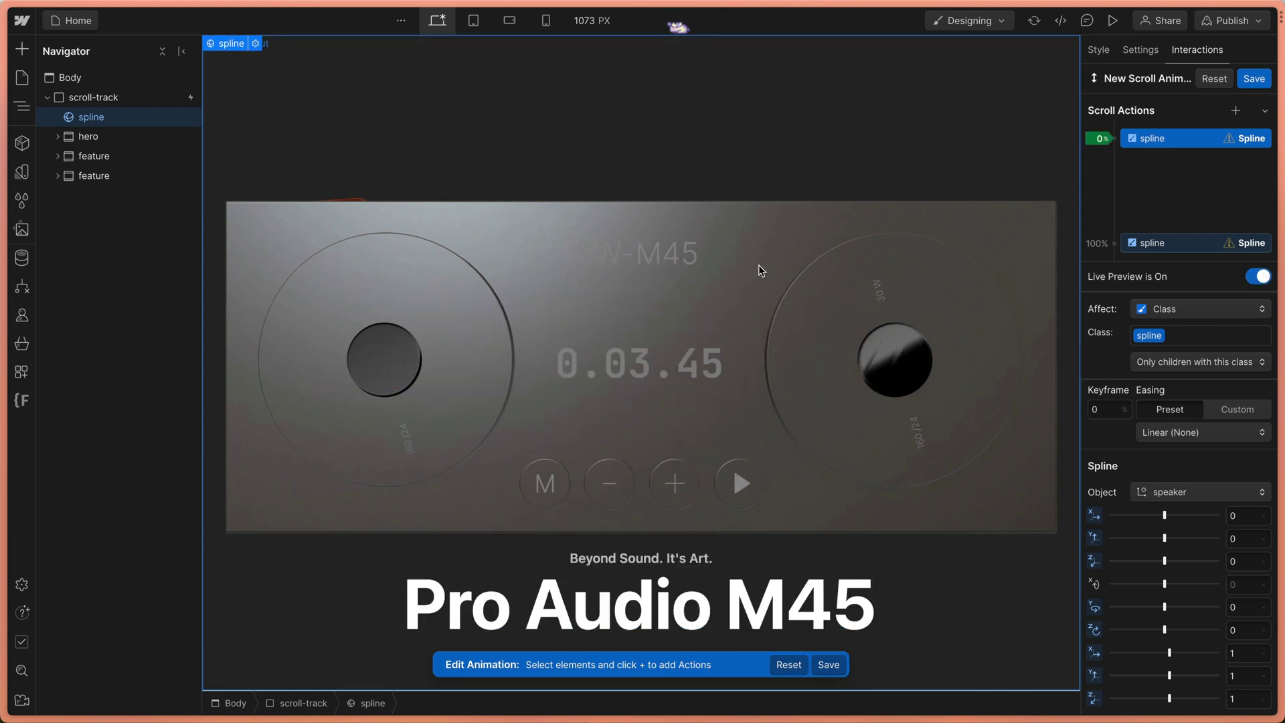
scroll(760, 270, down, 10)
- Drag the end keyframe in Scroll Actions from 100% up to 30%
scroll(793, 340, down, 2)
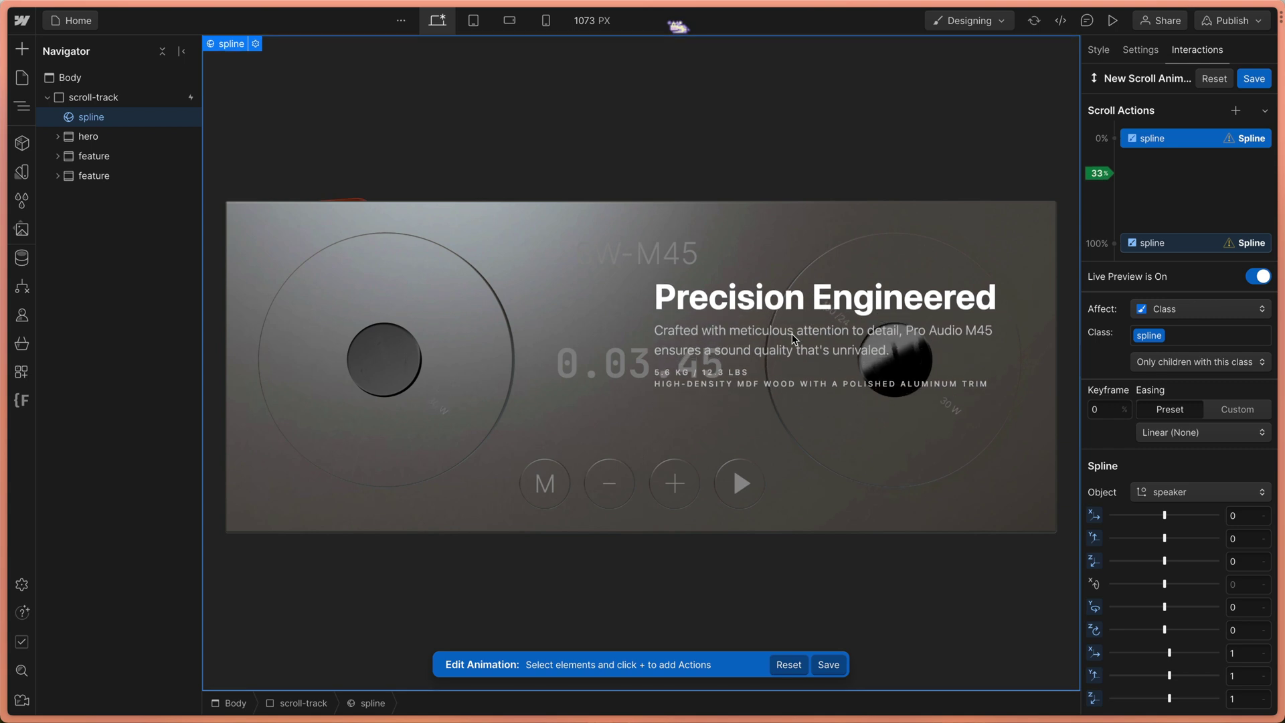
scroll(792, 338, up, 5)
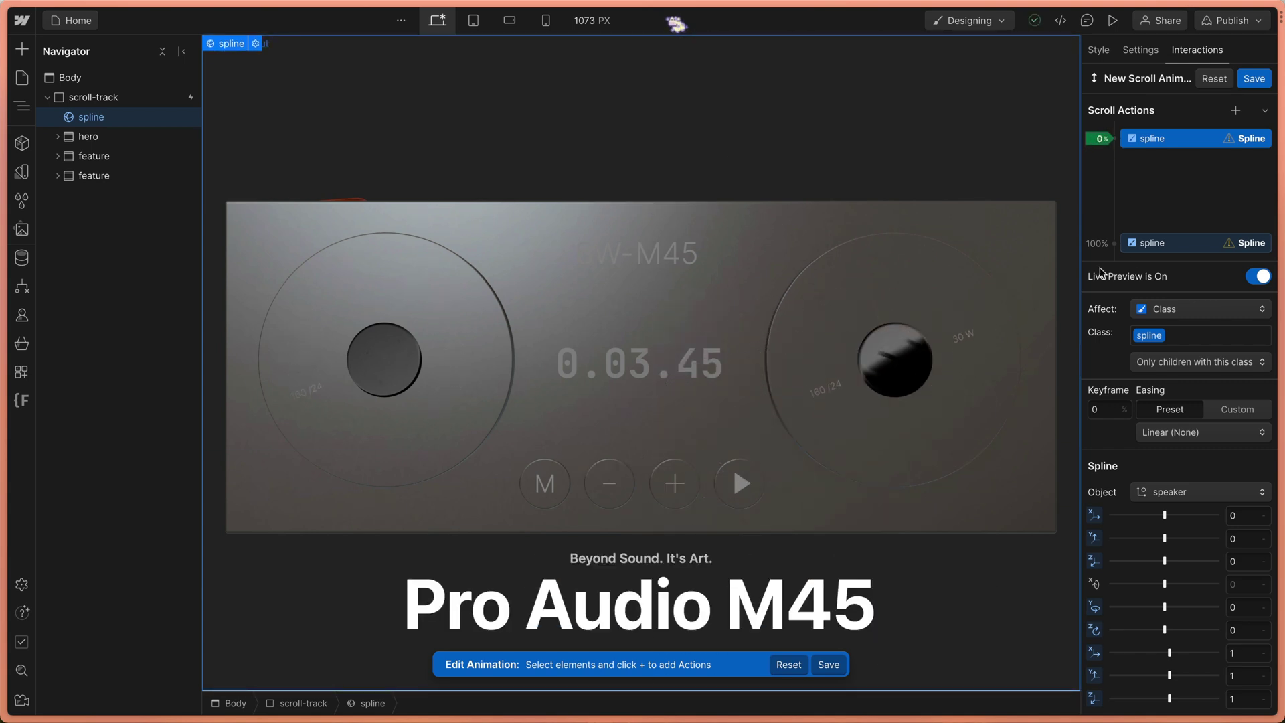
drag(1172, 241, 1171, 176)
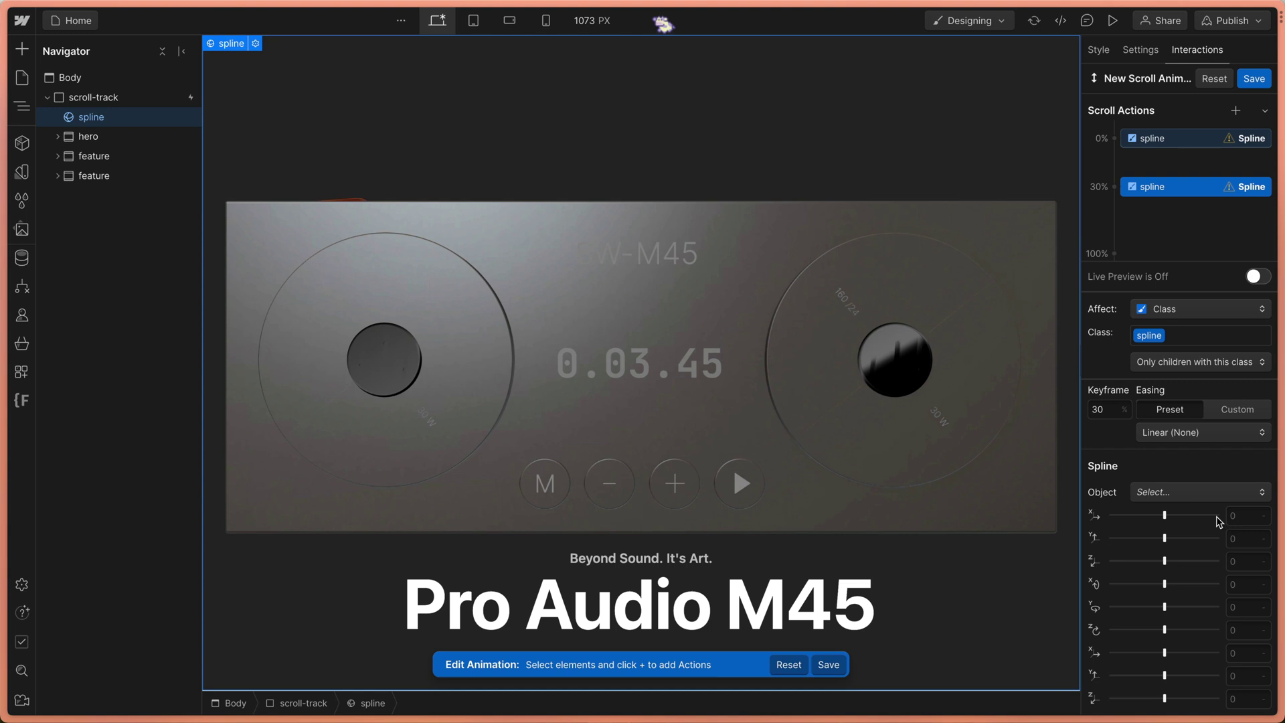
- Target the speaker object in the 30% keyframe and slide it left to X -246
click(1185, 492)
click(1174, 25)
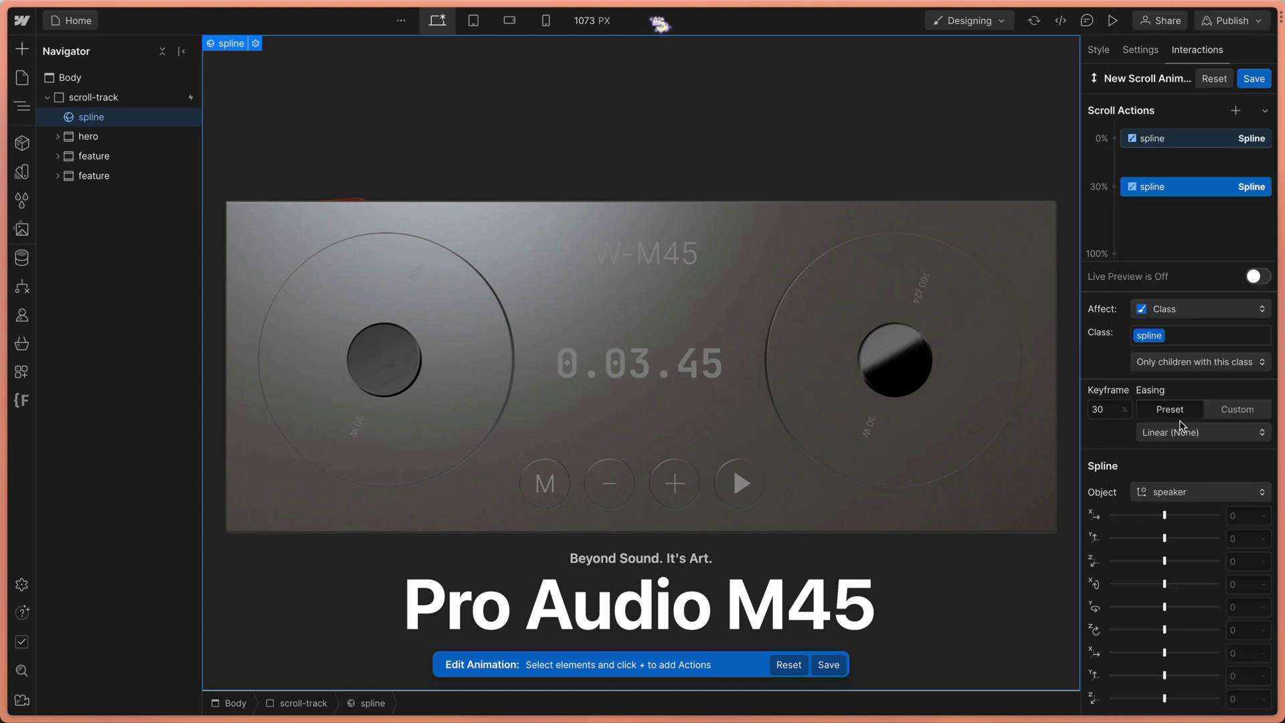
drag(1165, 515, 1151, 516)
- Check the scroll animation in Live Preview, then turn preview off
scroll(818, 359, down, 10)
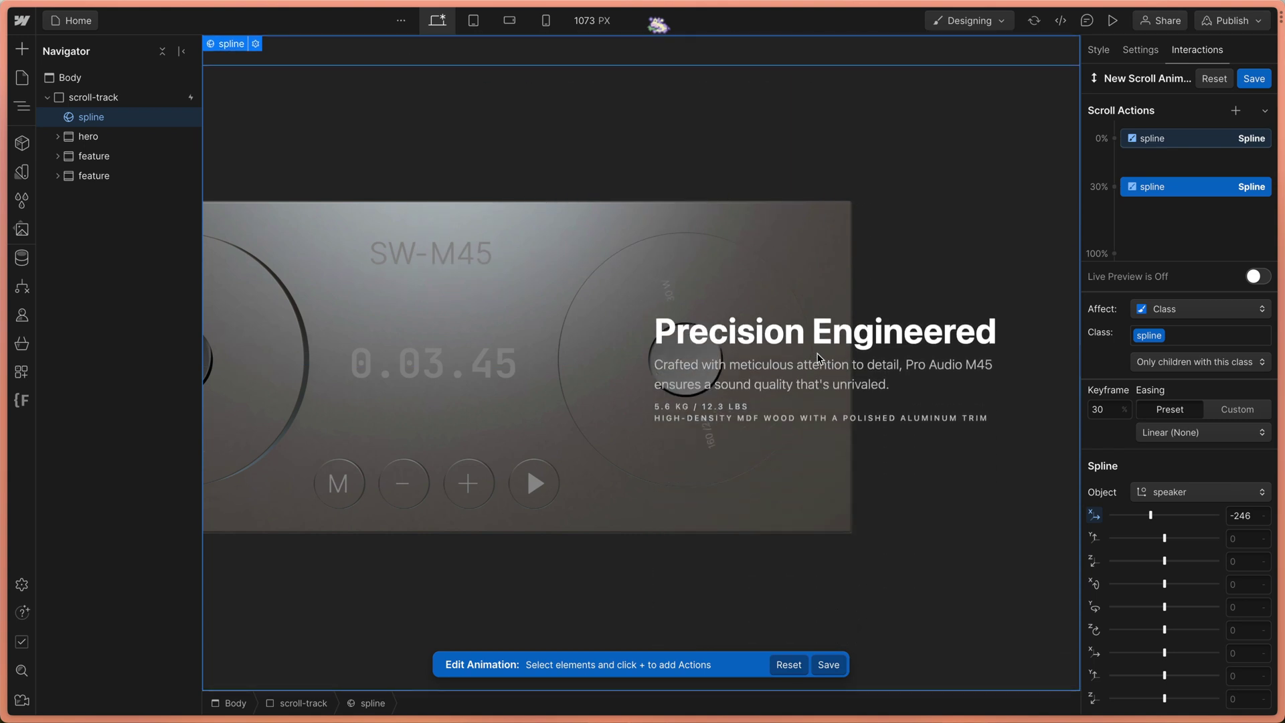
click(1259, 276)
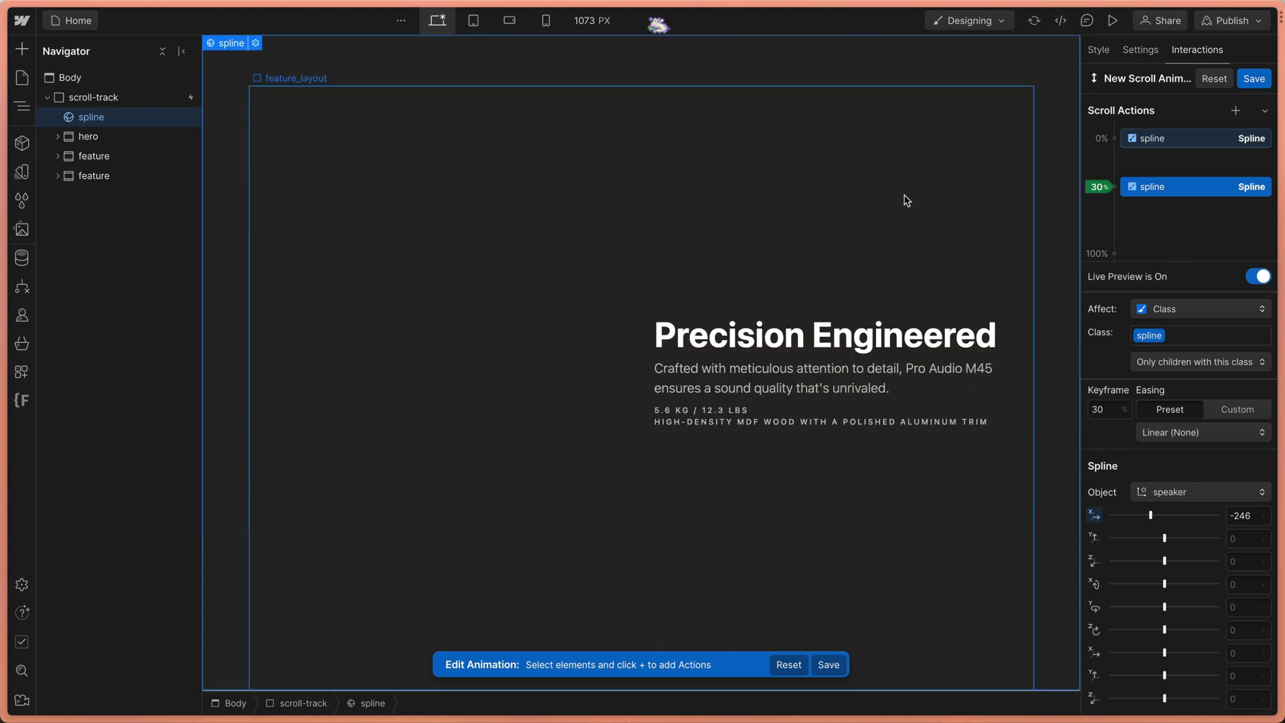
scroll(907, 200, down, 1)
scroll(907, 201, up, 3)
scroll(906, 201, down, 1)
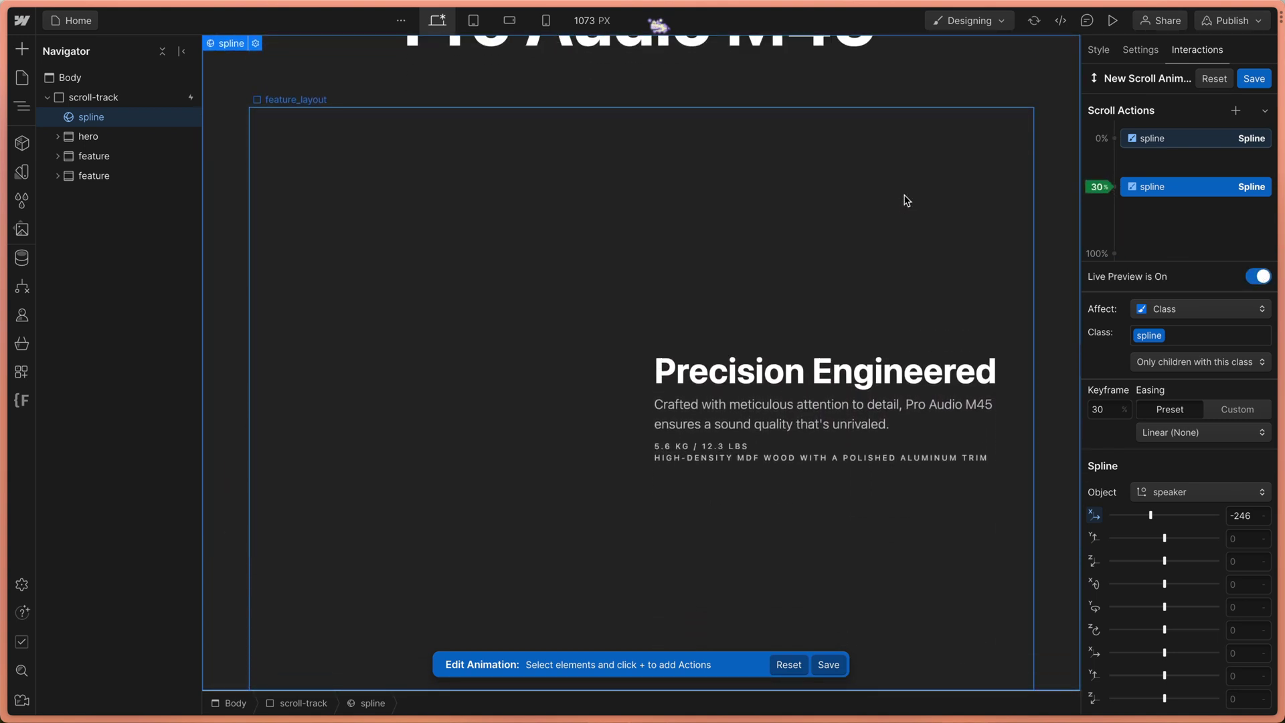
click(1259, 276)
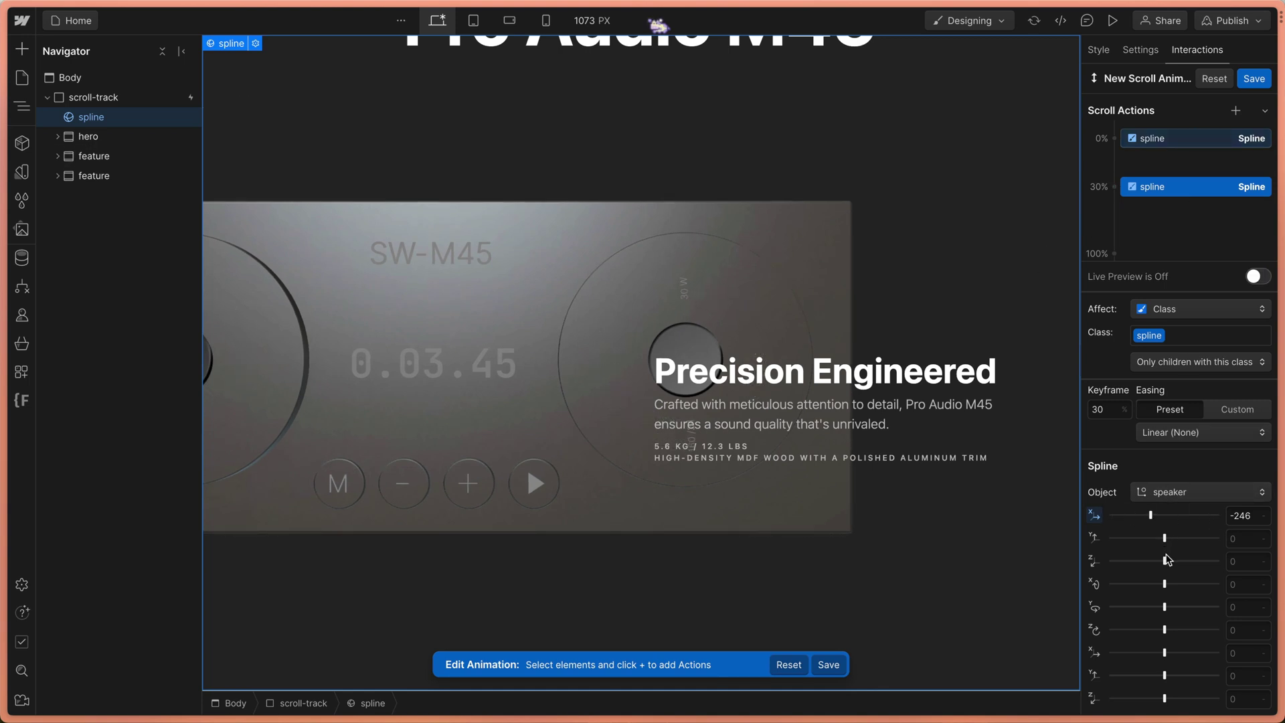
- Set Y rotation 0, Z rotation -1.2 and scale 1.5, with Live Preview on
mouse_move(1166, 608)
mouse_down()
mouse_move(1185, 607)
mouse_move(1165, 607)
mouse_move(1179, 630)
mouse_move(1157, 630)
mouse_up()
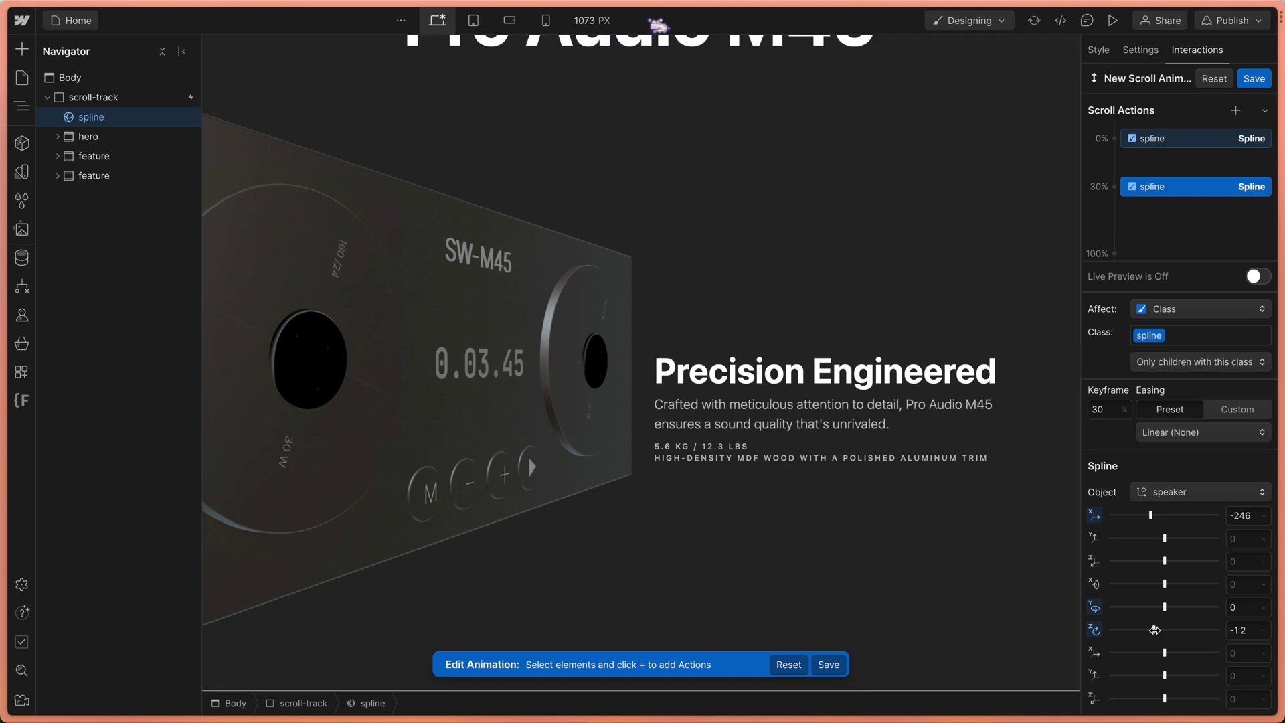
drag(1166, 653, 1169, 653)
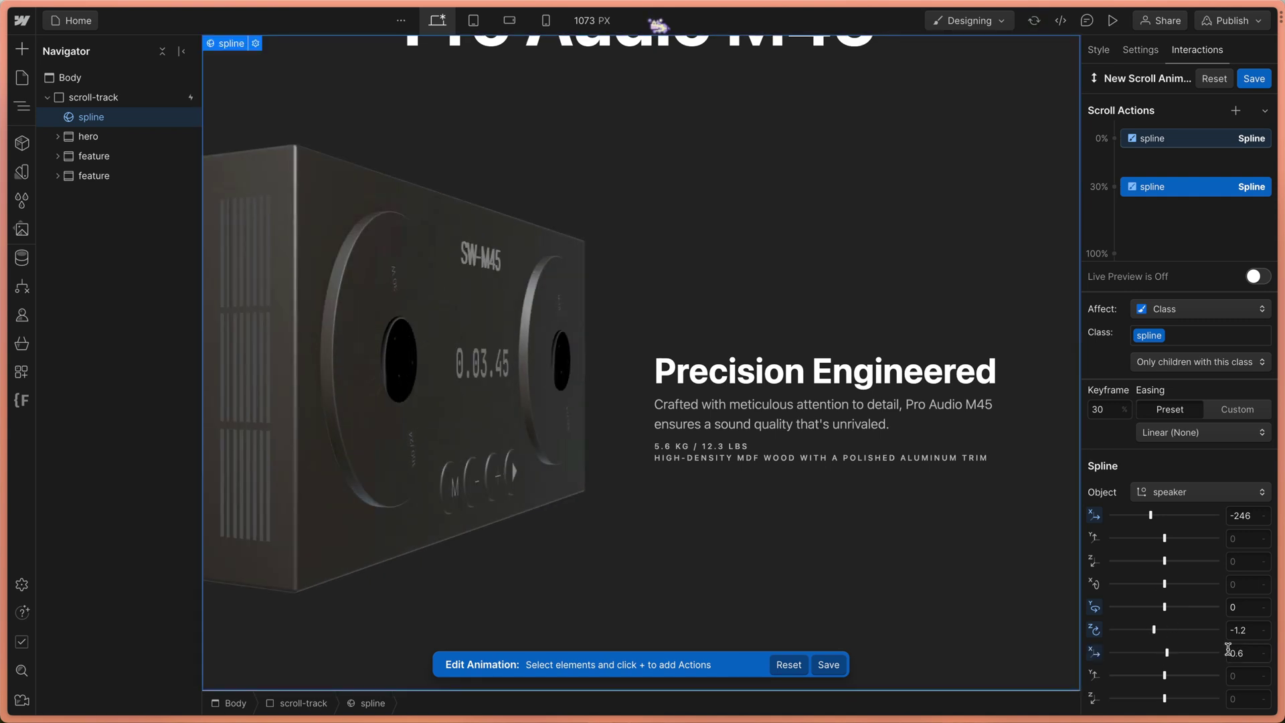
key(Tab)
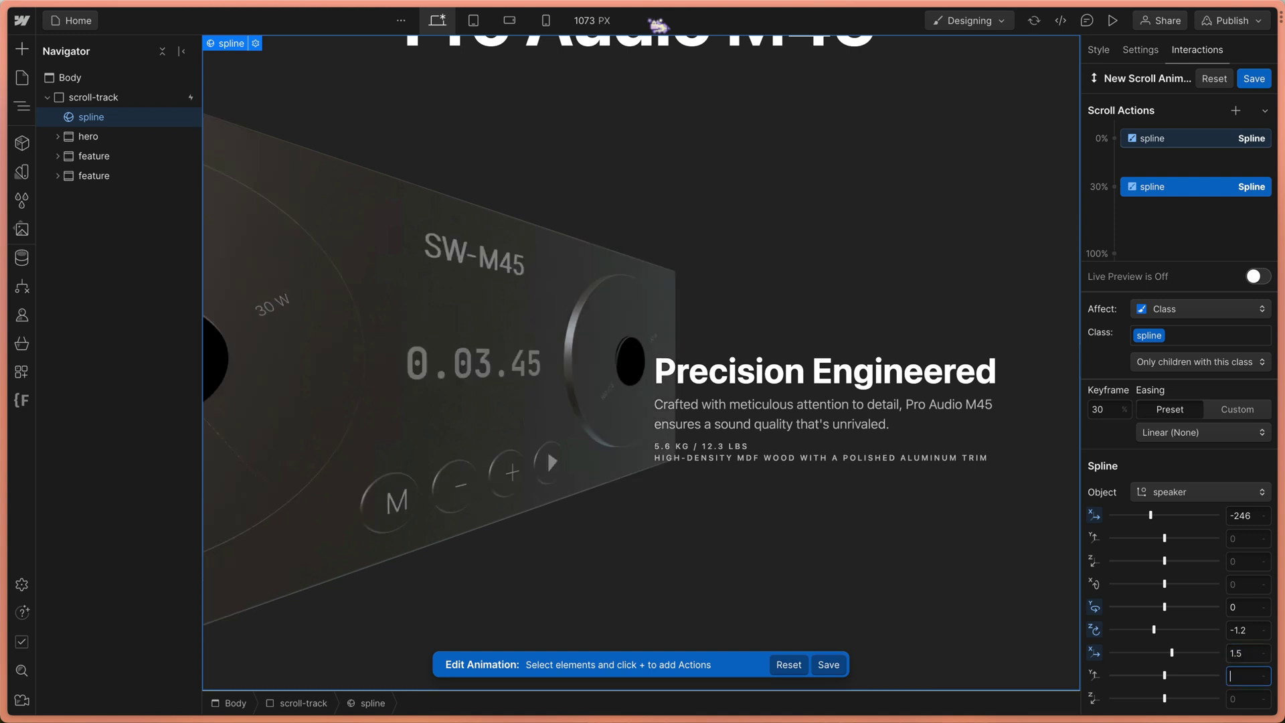
text(1.5)
key(Tab)
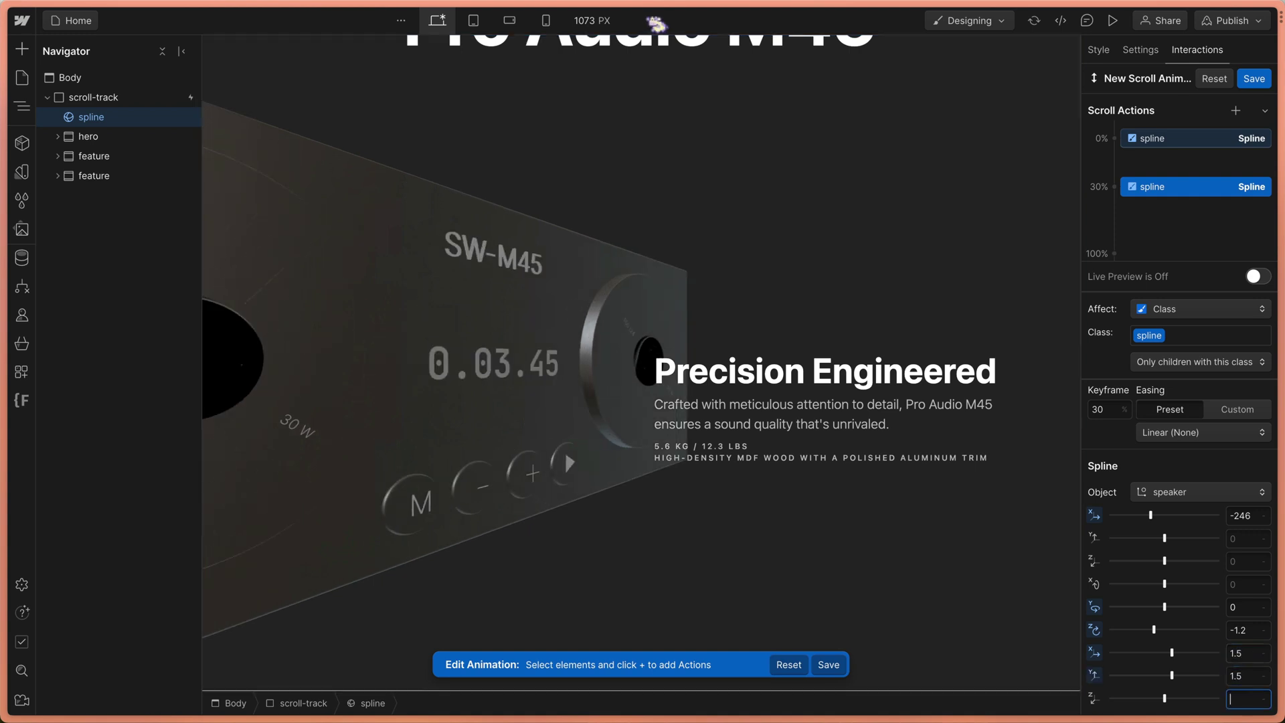
click(1258, 277)
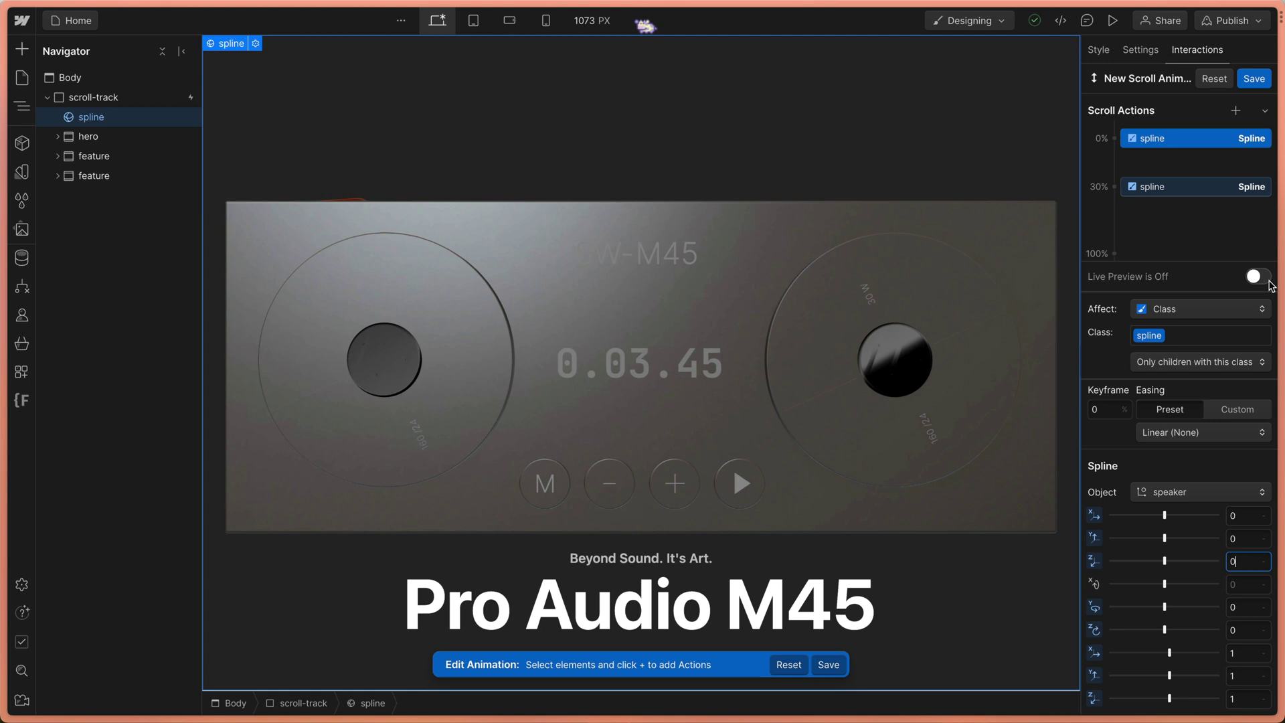
- Select the 30% speaker keyframe and set its Y and Z position to 0
scroll(810, 250, down, 5)
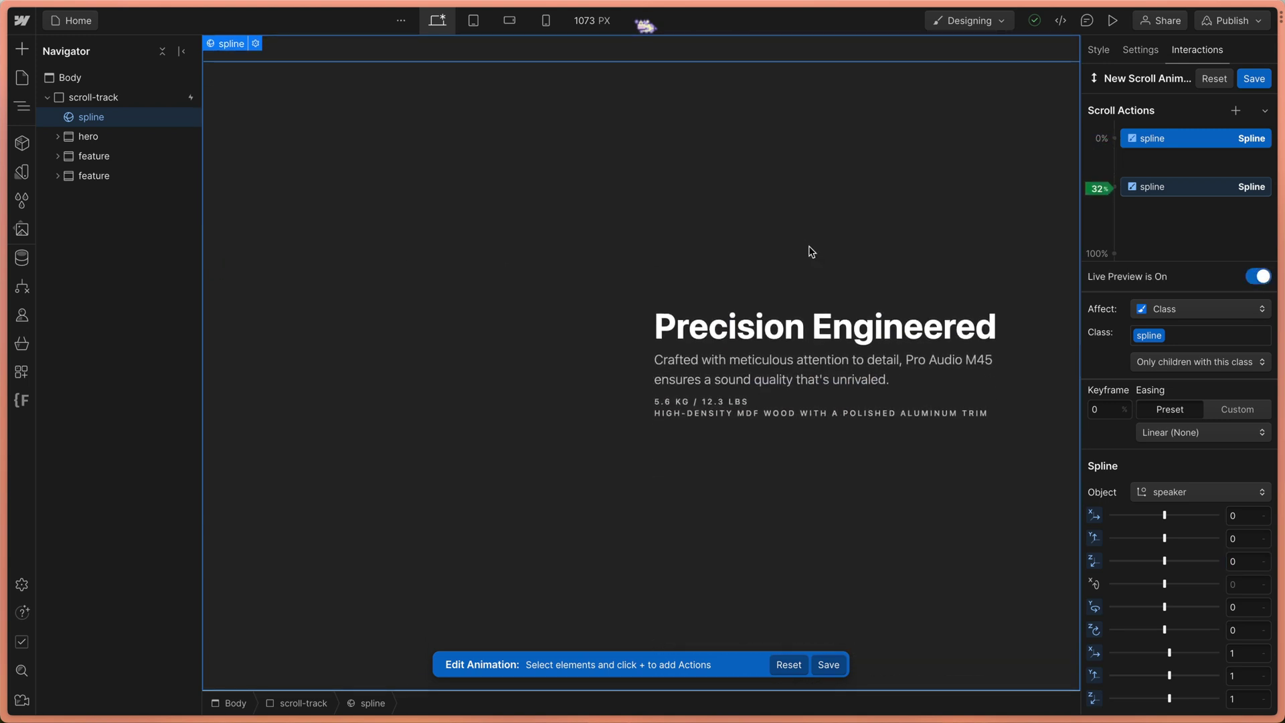
scroll(810, 251, up, 8)
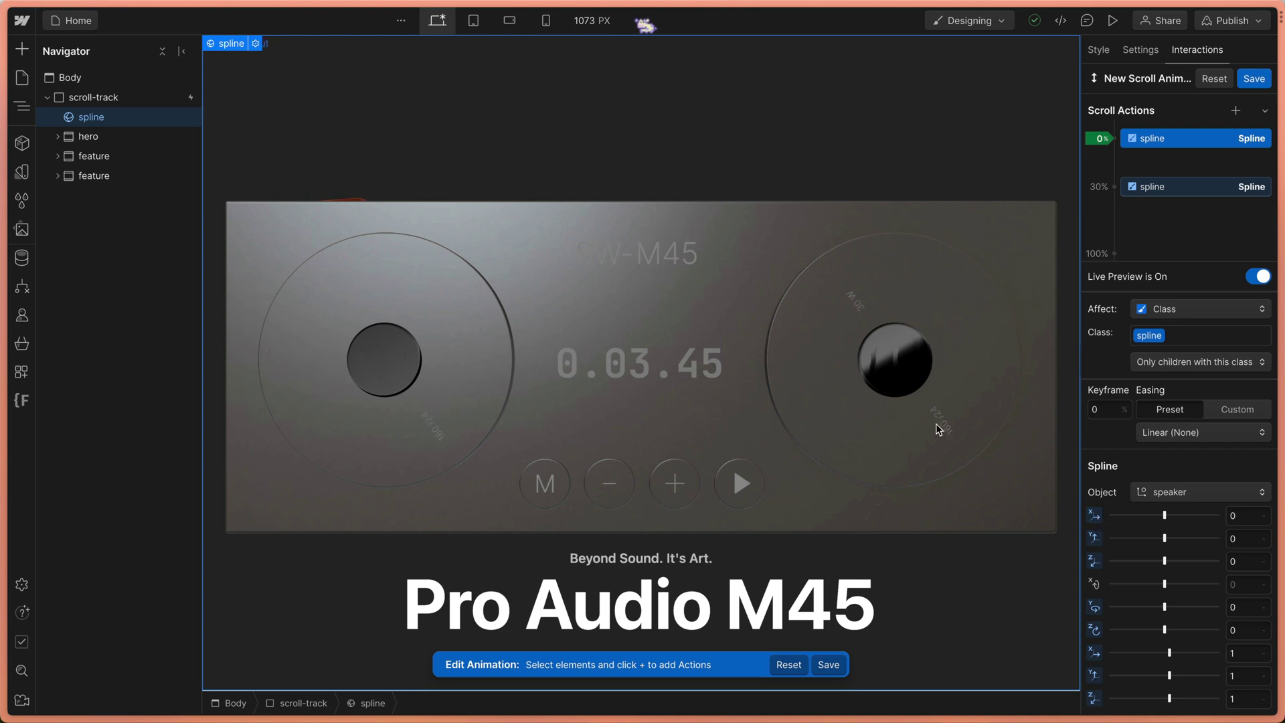
click(1160, 192)
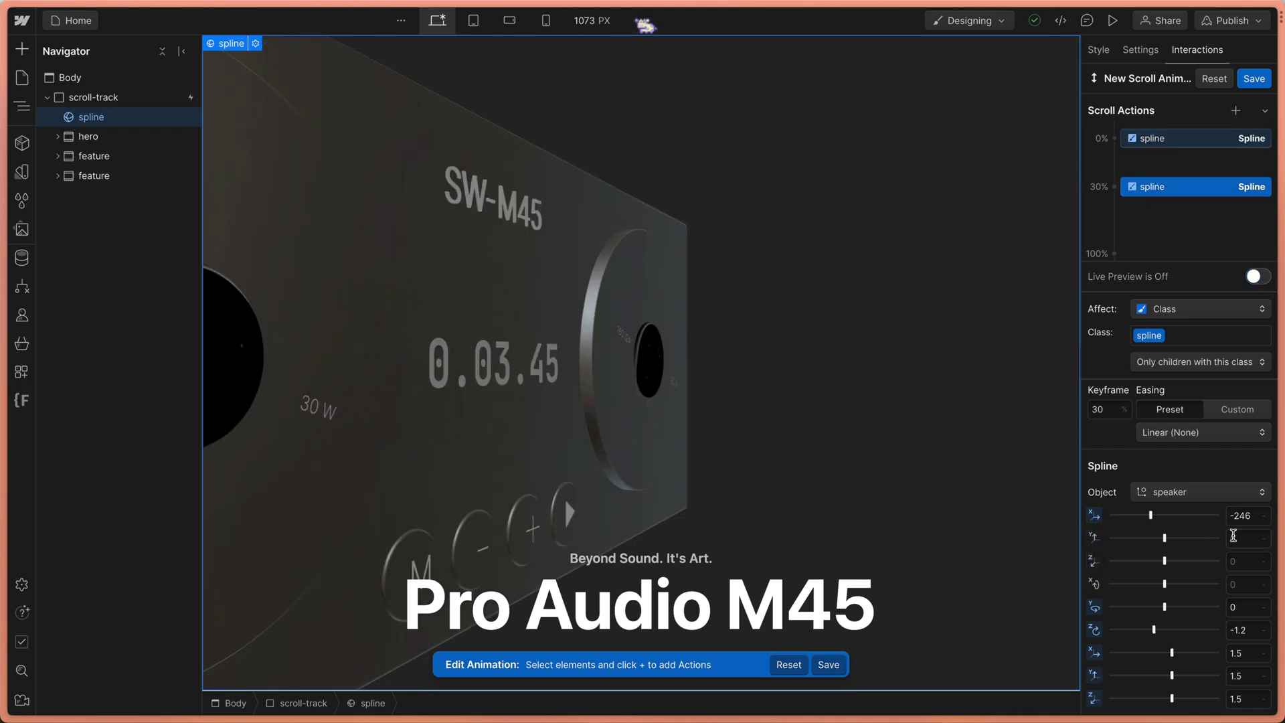
click(1237, 535)
key(Tab)
text(0)
key(Tab)
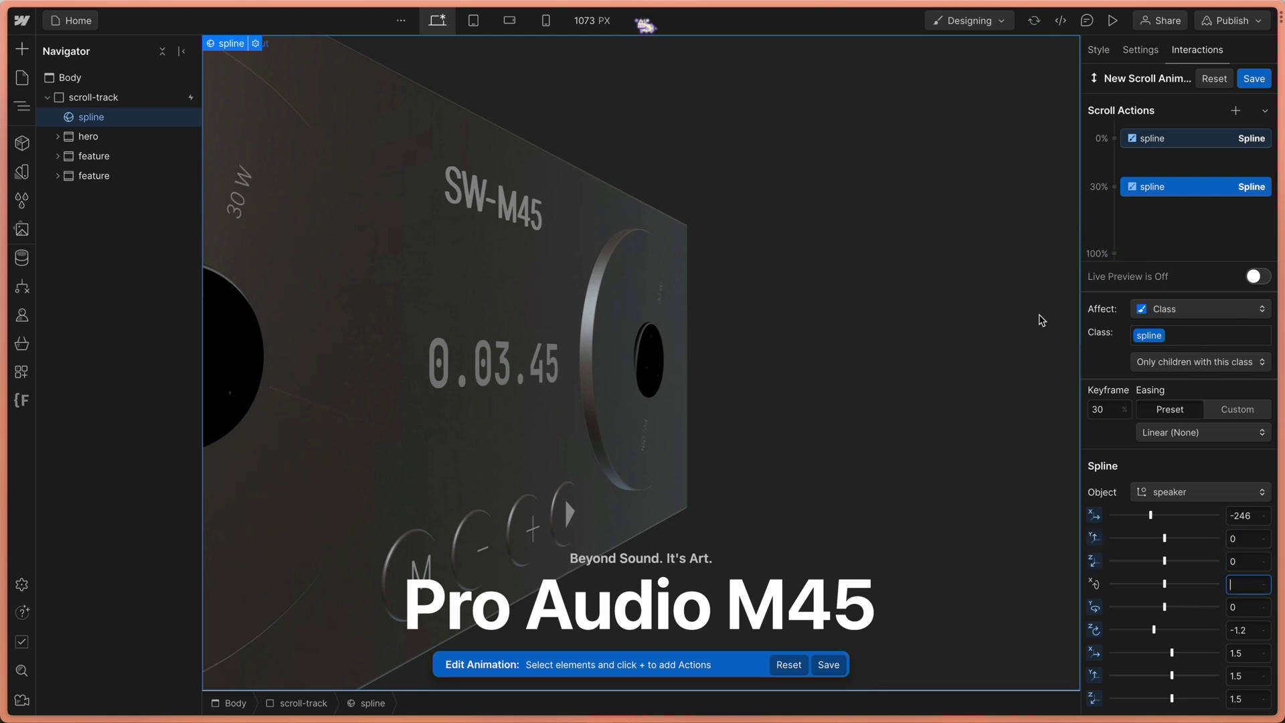
- Turn Live Preview back on and scroll the canvas to test the animation
click(1258, 277)
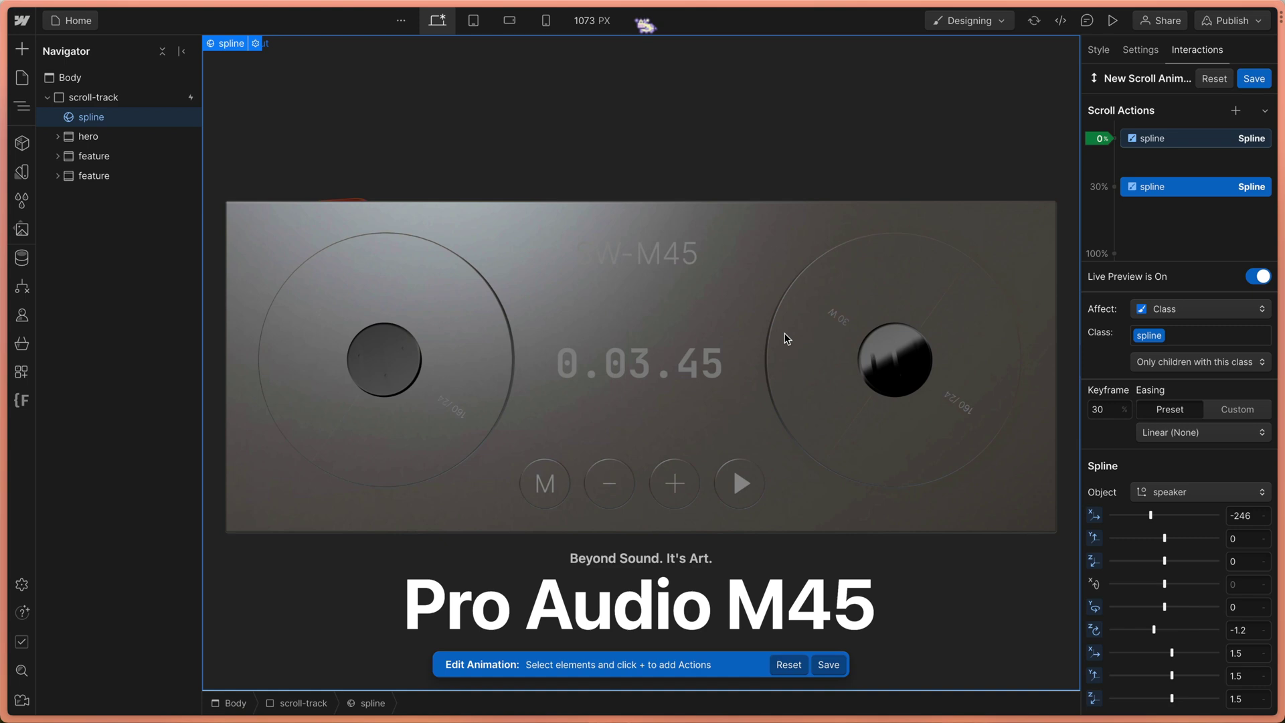
scroll(788, 338, down, 3)
scroll(788, 338, down, 10)
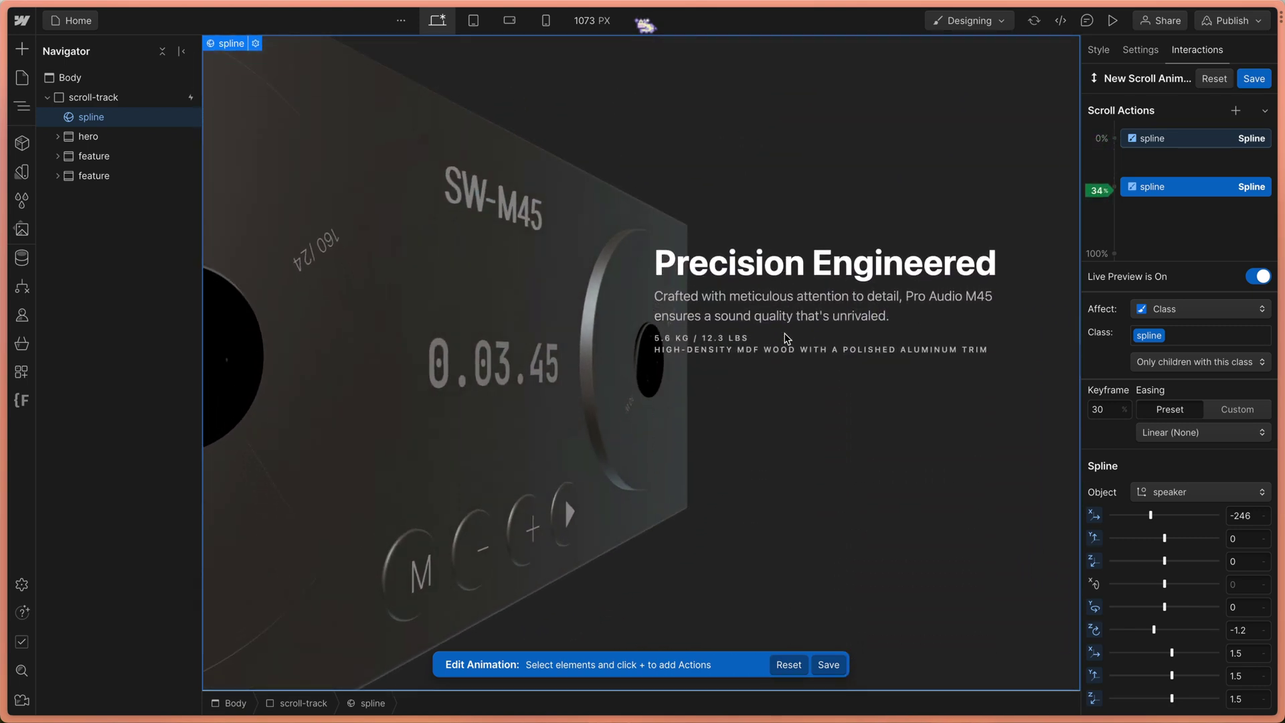
scroll(787, 338, up, 6)
scroll(787, 338, down, 3)
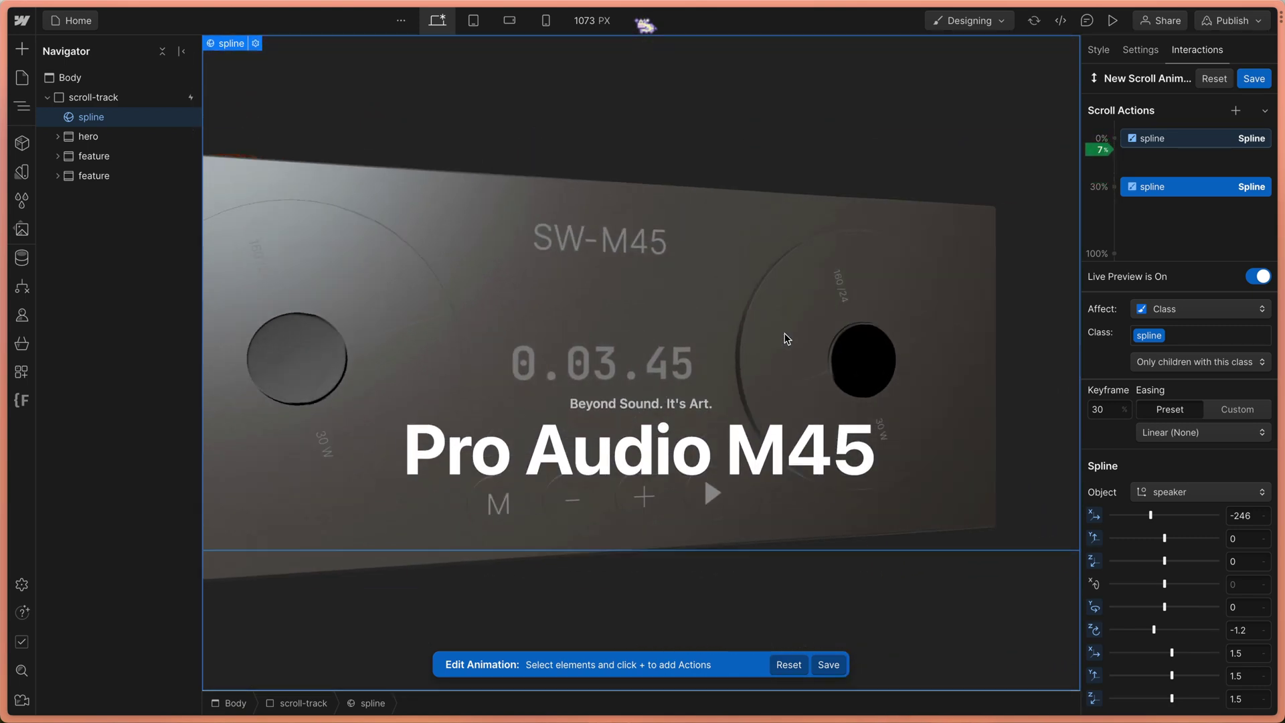
scroll(787, 338, down, 15)
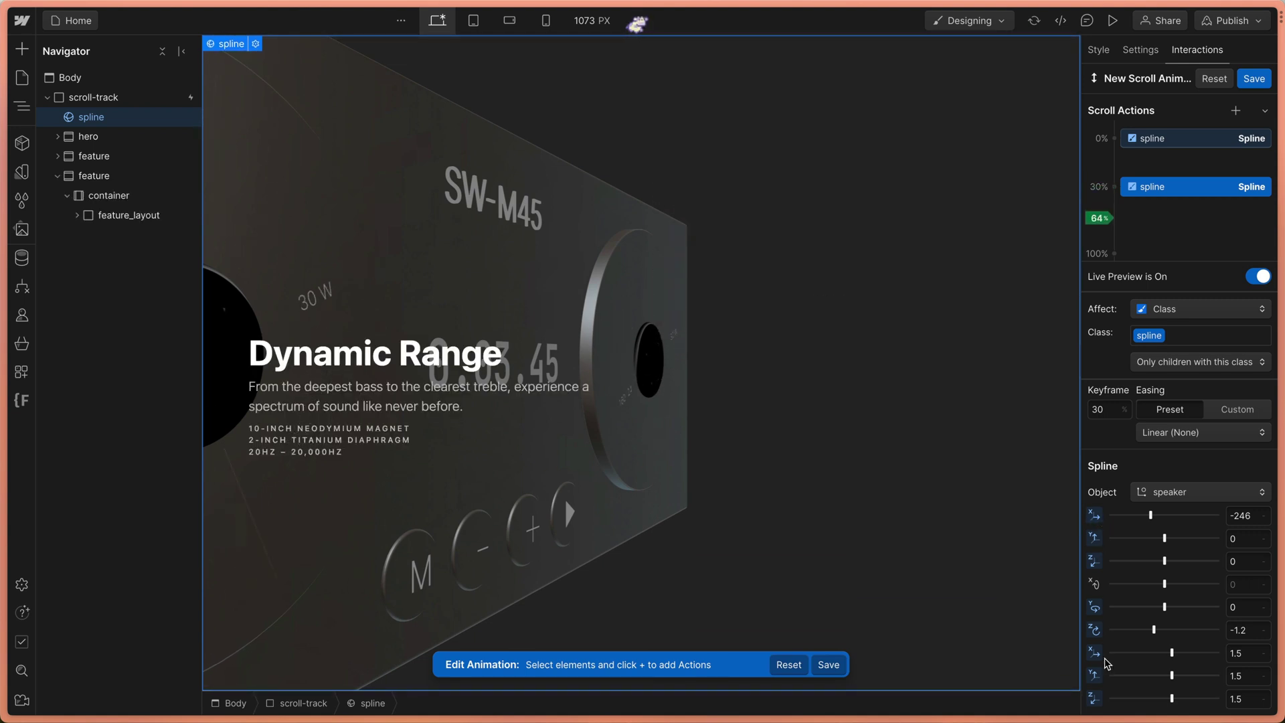
- Duplicate the 30% keyframe and move the copy to 60%
right_click(1182, 189)
click(1182, 221)
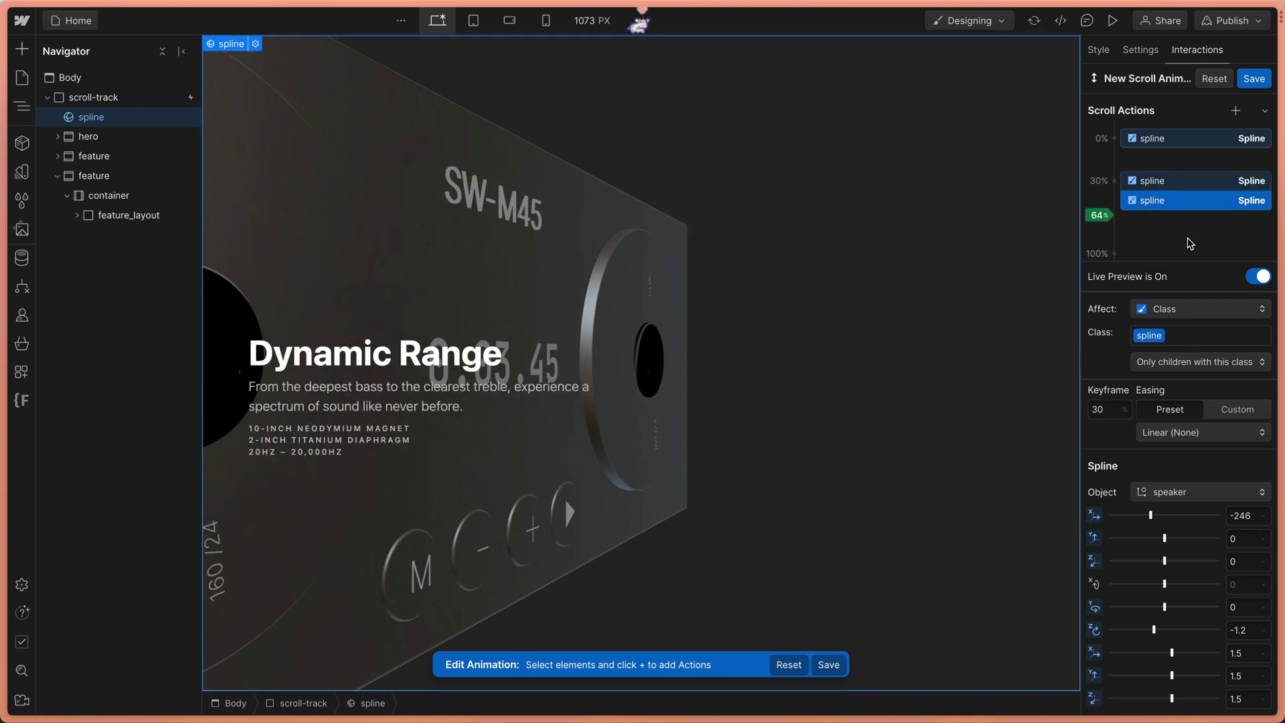
drag(1182, 201, 1180, 235)
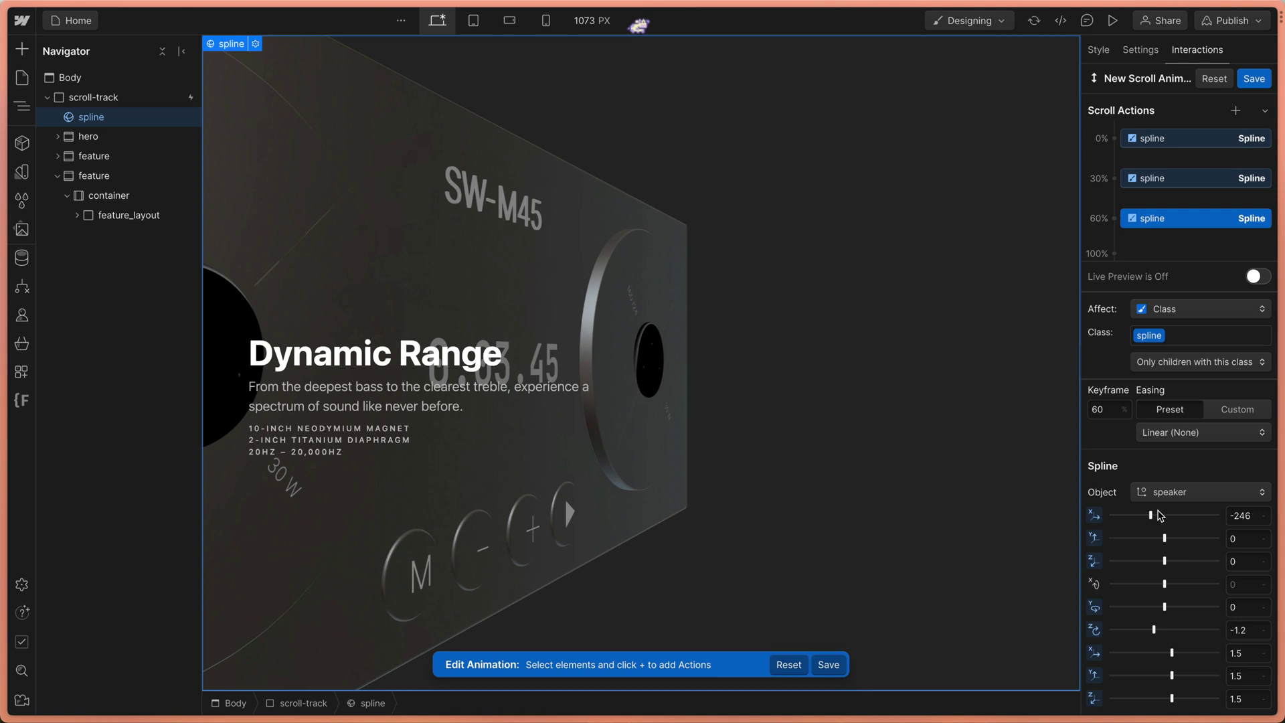
- Set X to 318, rotations -0.5 and 0.9, and scale 2 on all axes
drag(1150, 515, 1182, 517)
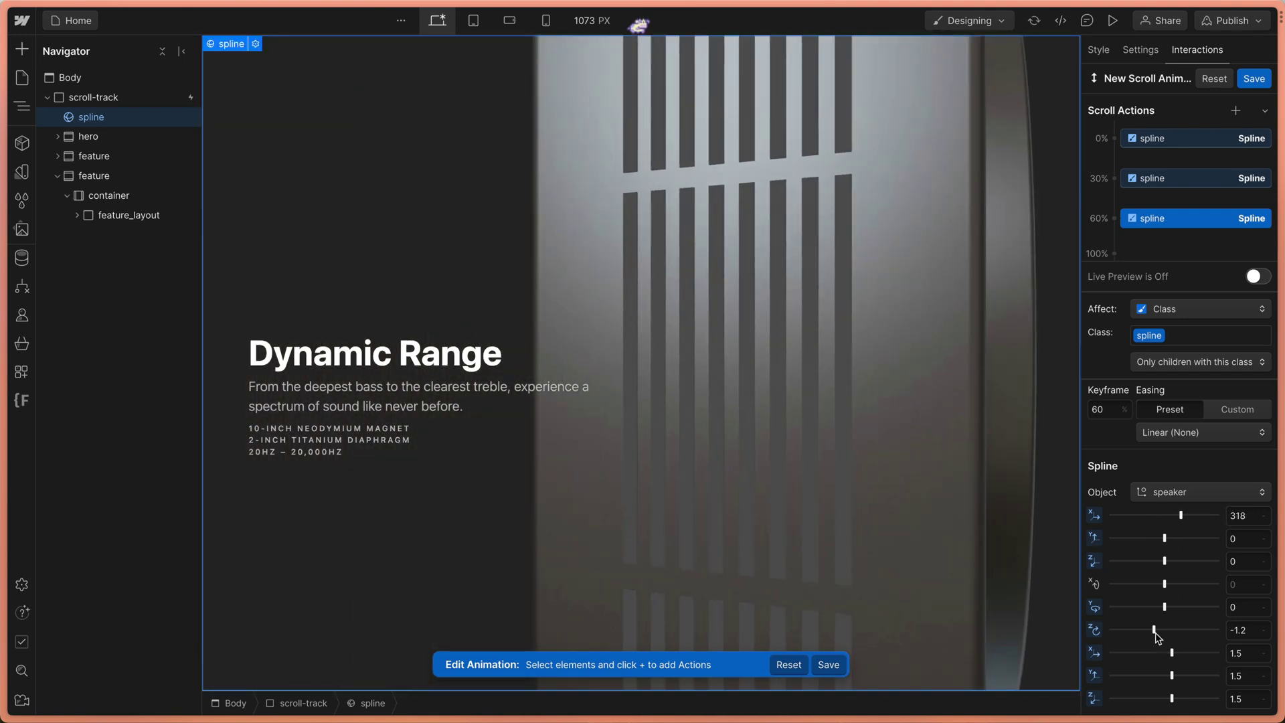
mouse_move(1155, 632)
mouse_down()
mouse_move(1173, 628)
mouse_move(1160, 609)
mouse_up()
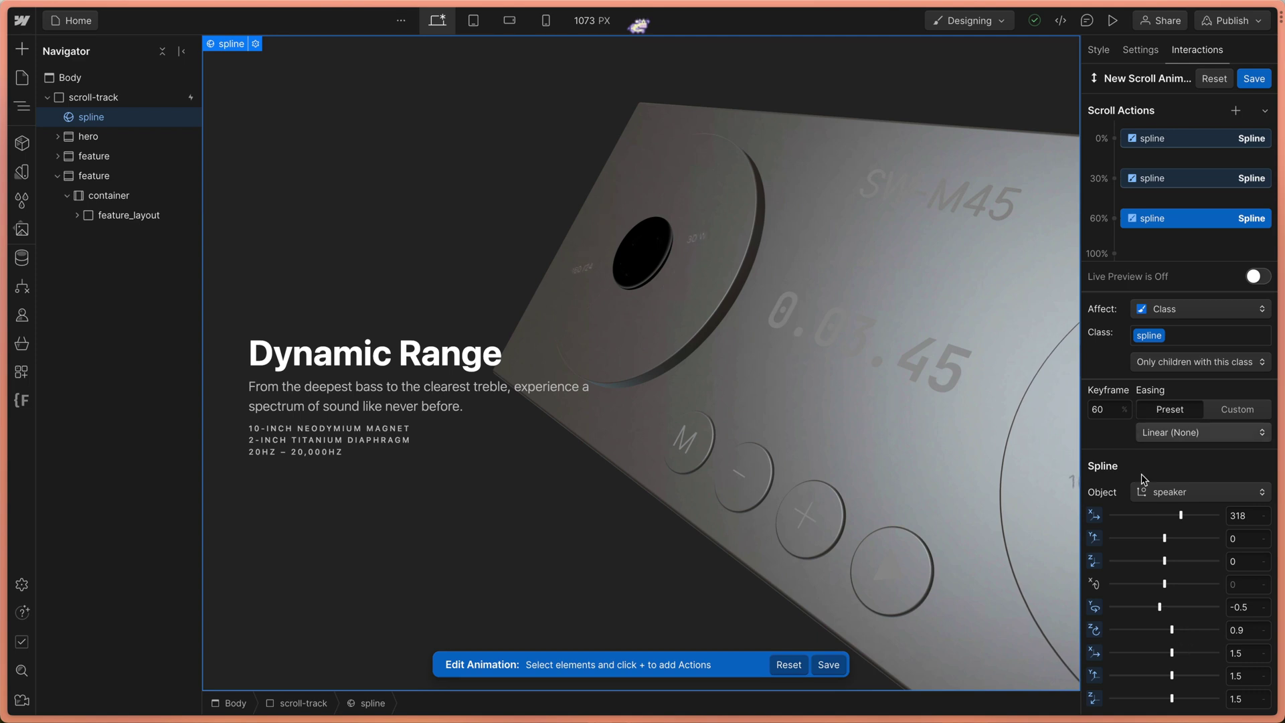
drag(1171, 653, 1177, 653)
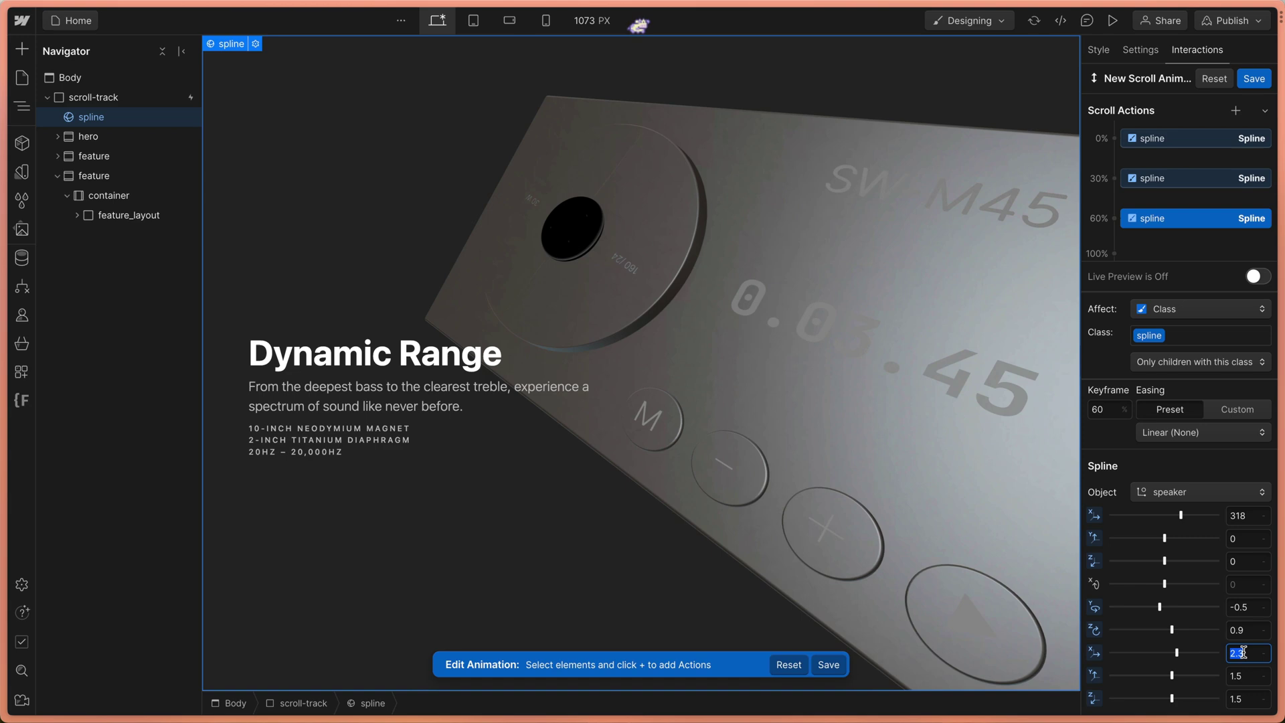
text(2)
key(Tab)
text(2)
key(Tab)
text(2)
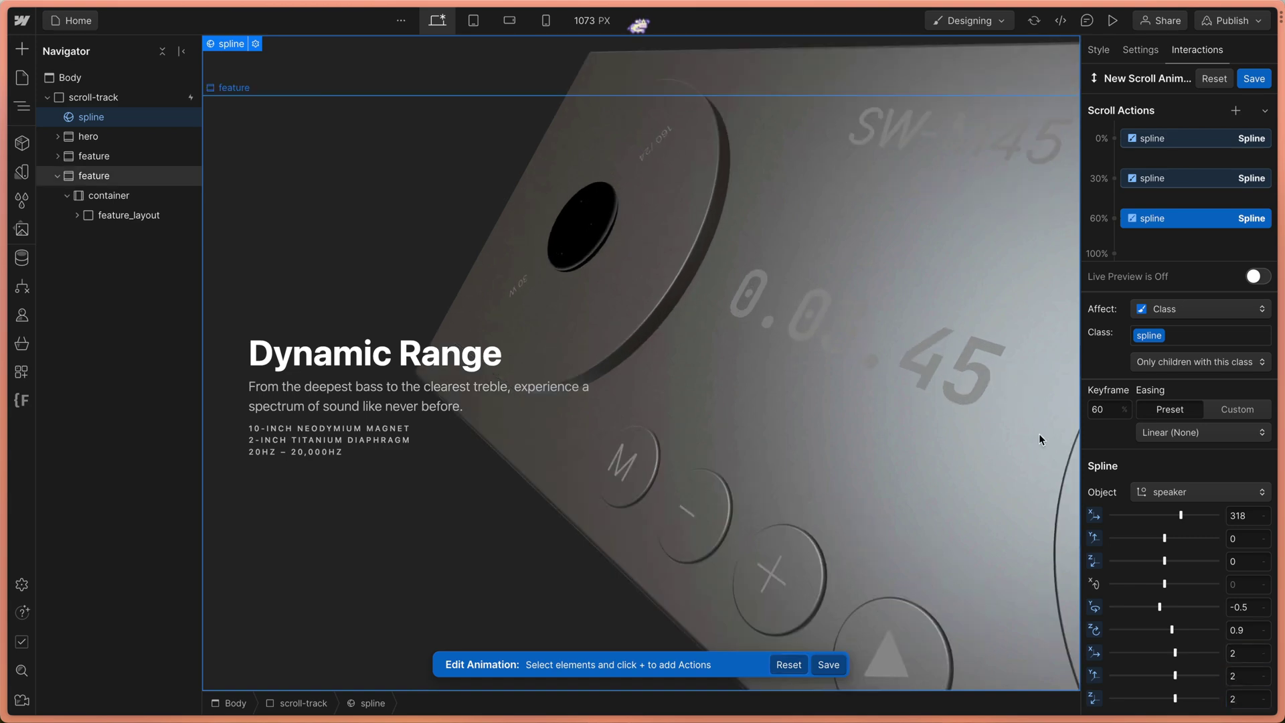
click(1256, 277)
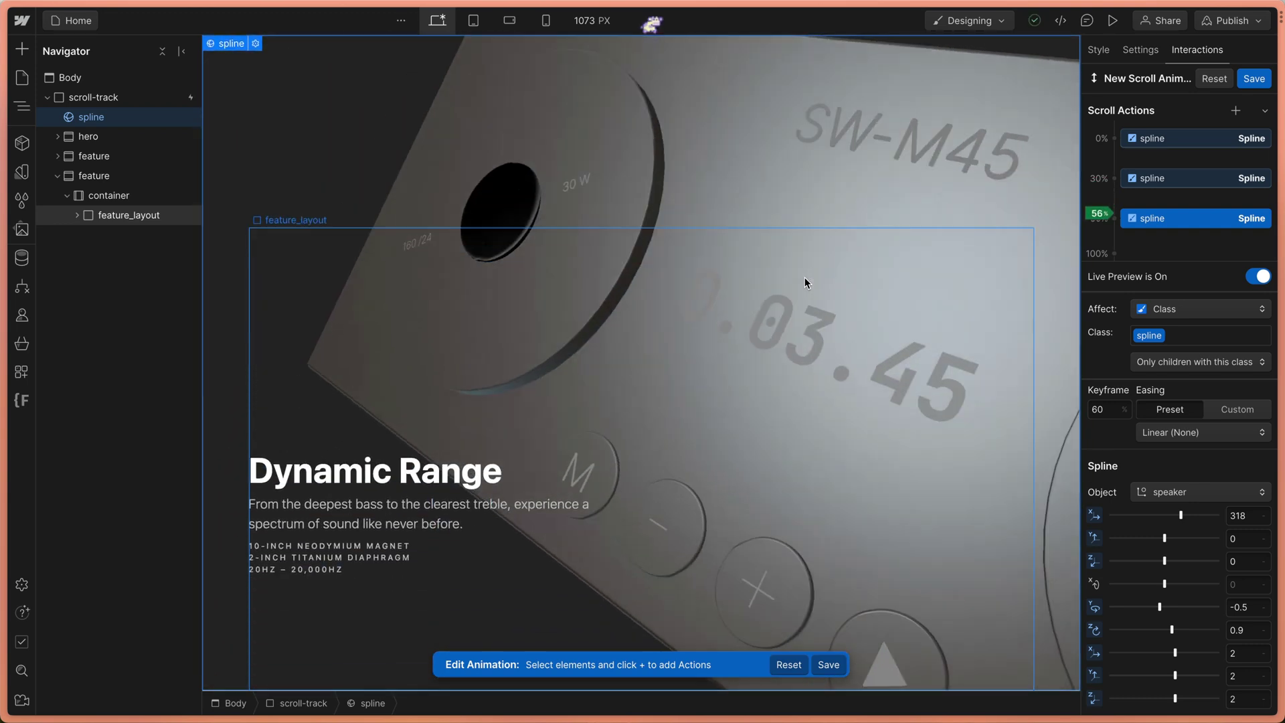
- Open the full page preview with Shift+P and scroll down and back up
key(shift+p)
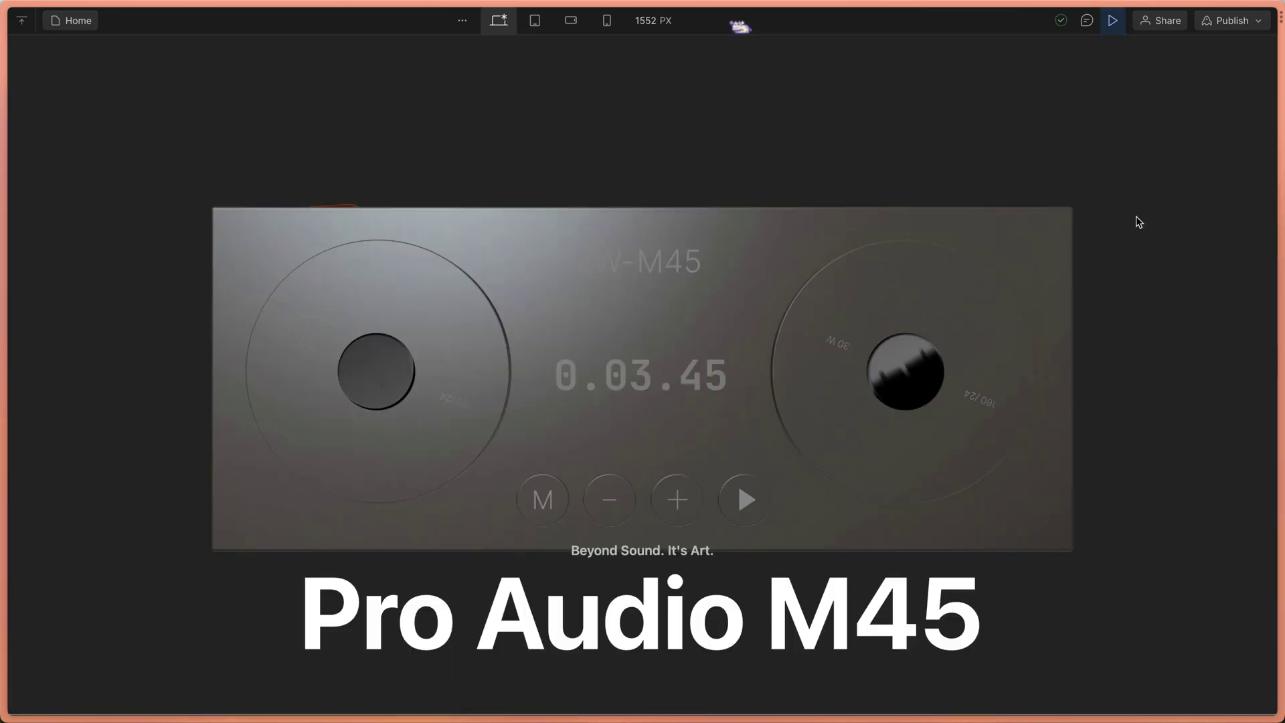
scroll(1139, 222, down, 10)
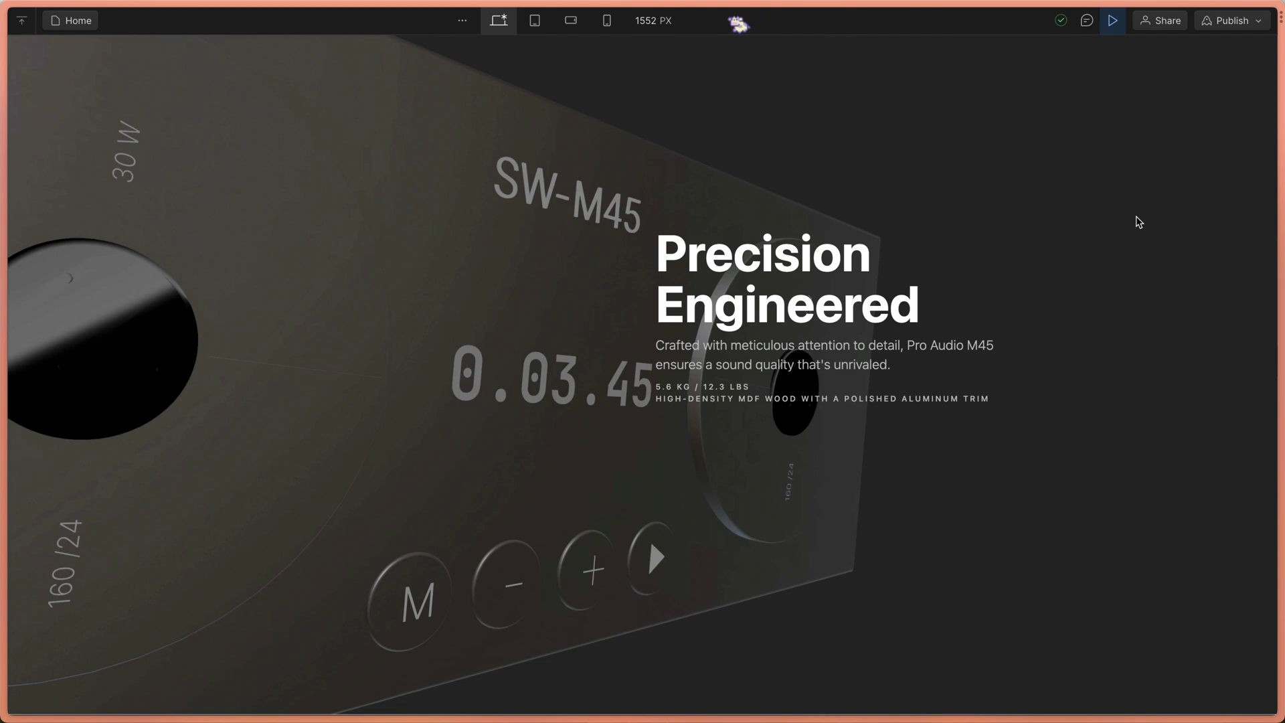
scroll(1139, 221, down, 5)
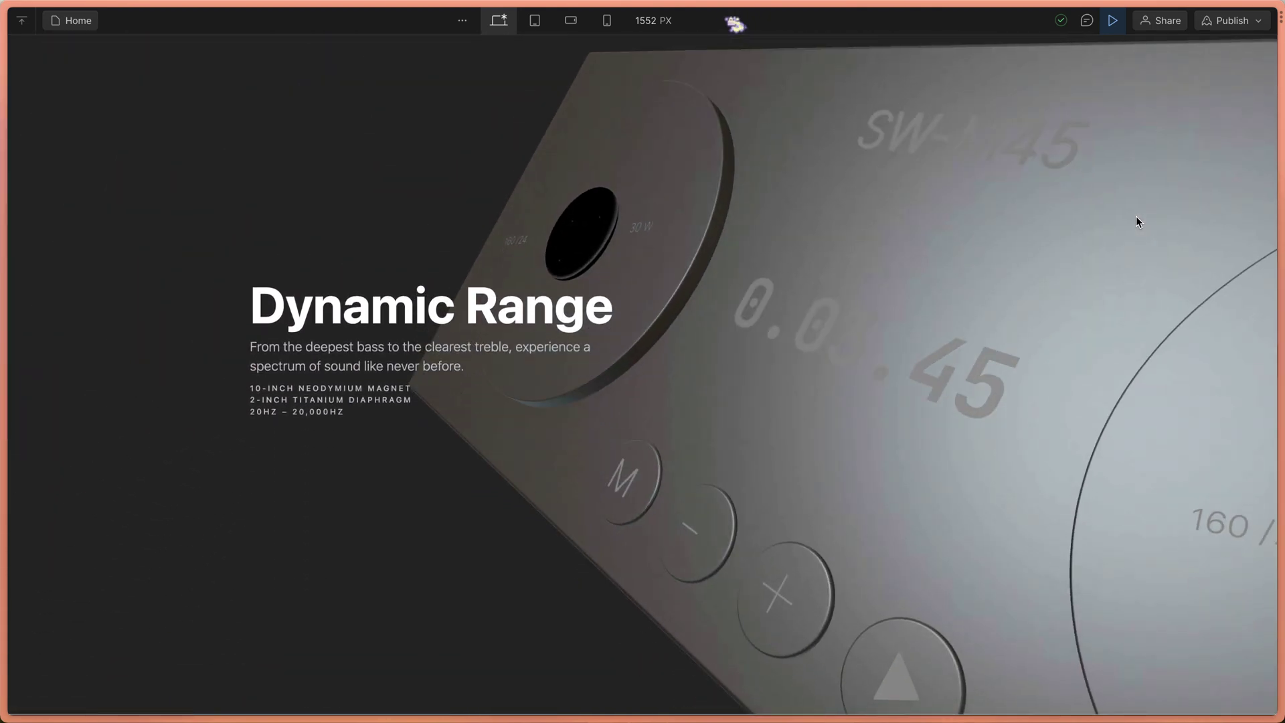
scroll(1139, 222, up, 5)
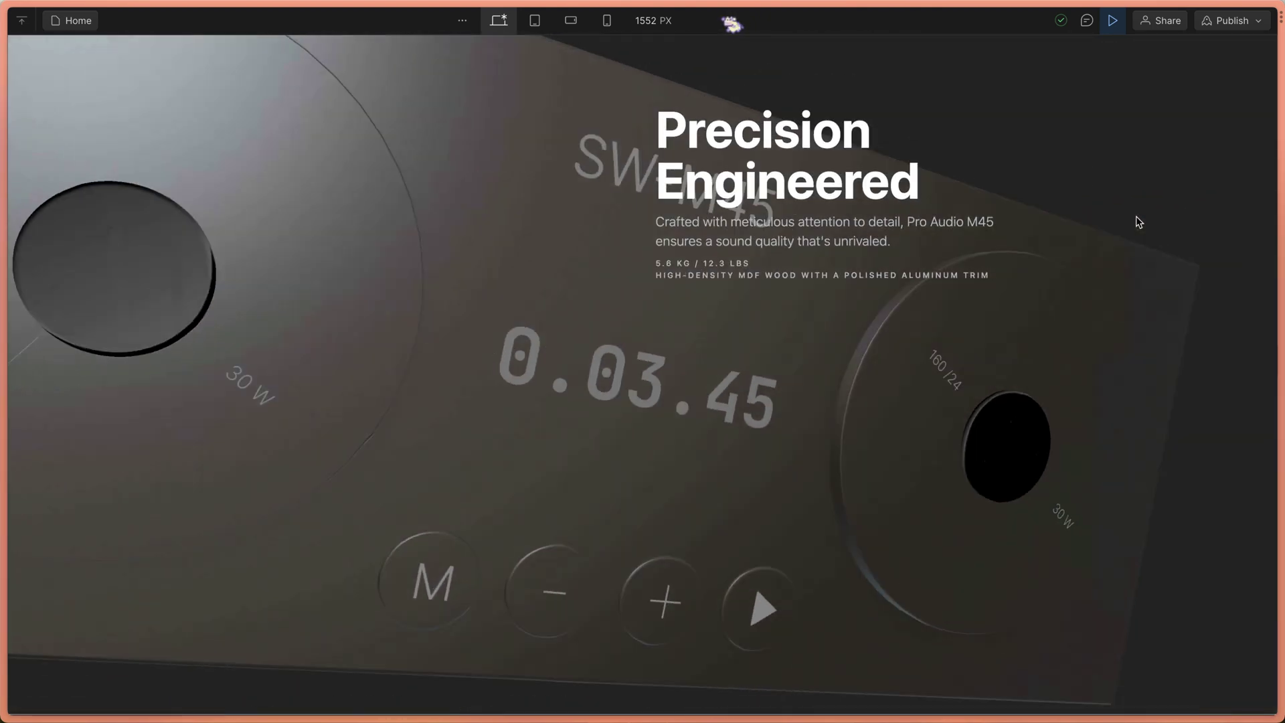
scroll(1139, 221, up, 5)
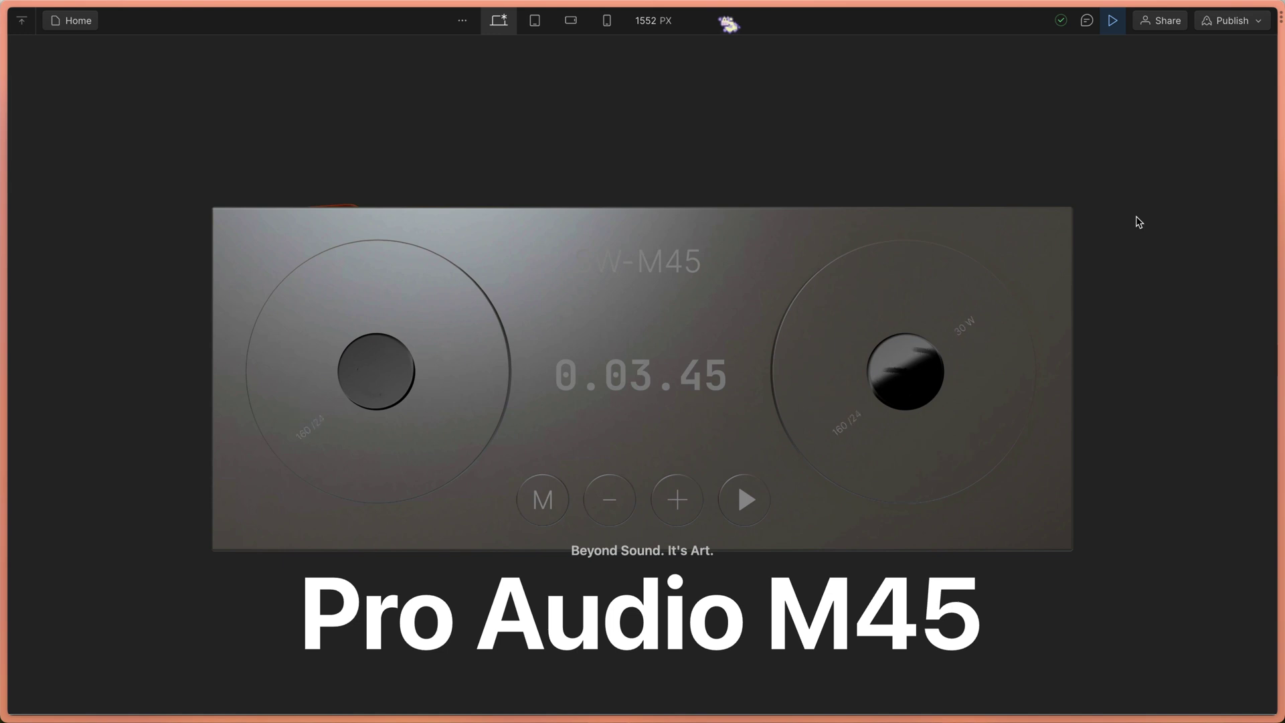
- Exit the page preview back to the Webflow designer with Shift+P
key(shift+p)
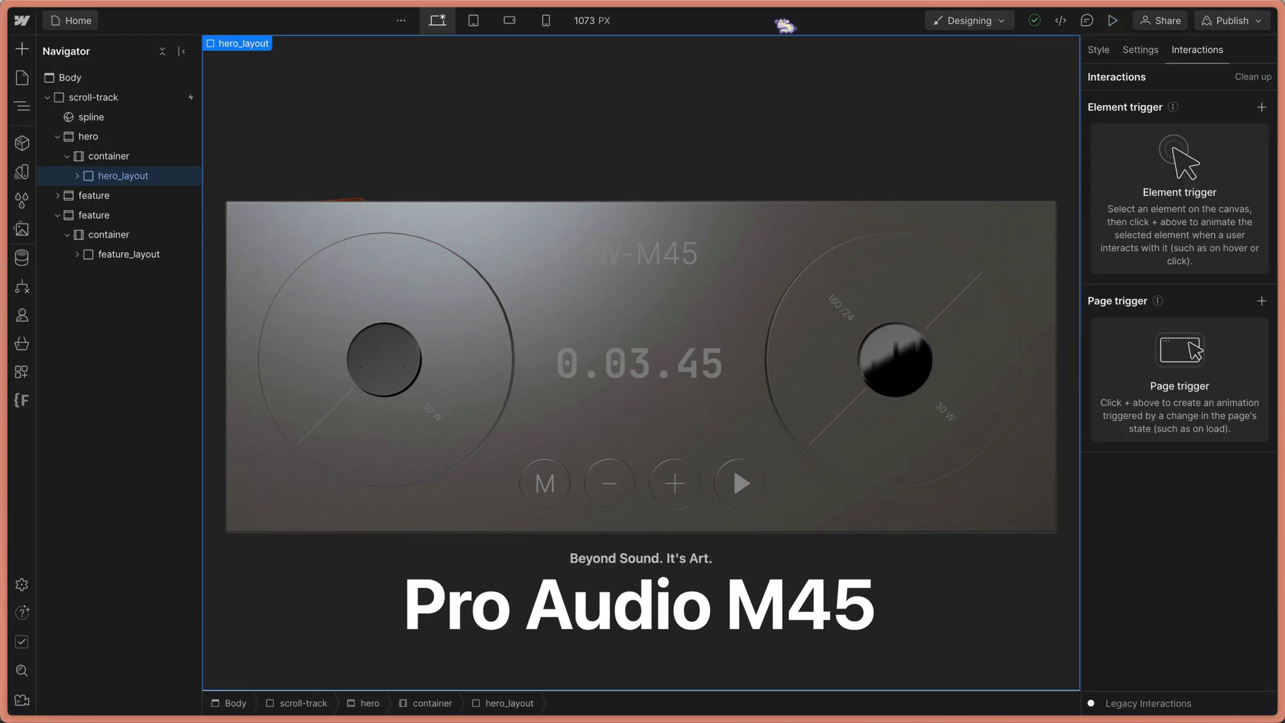